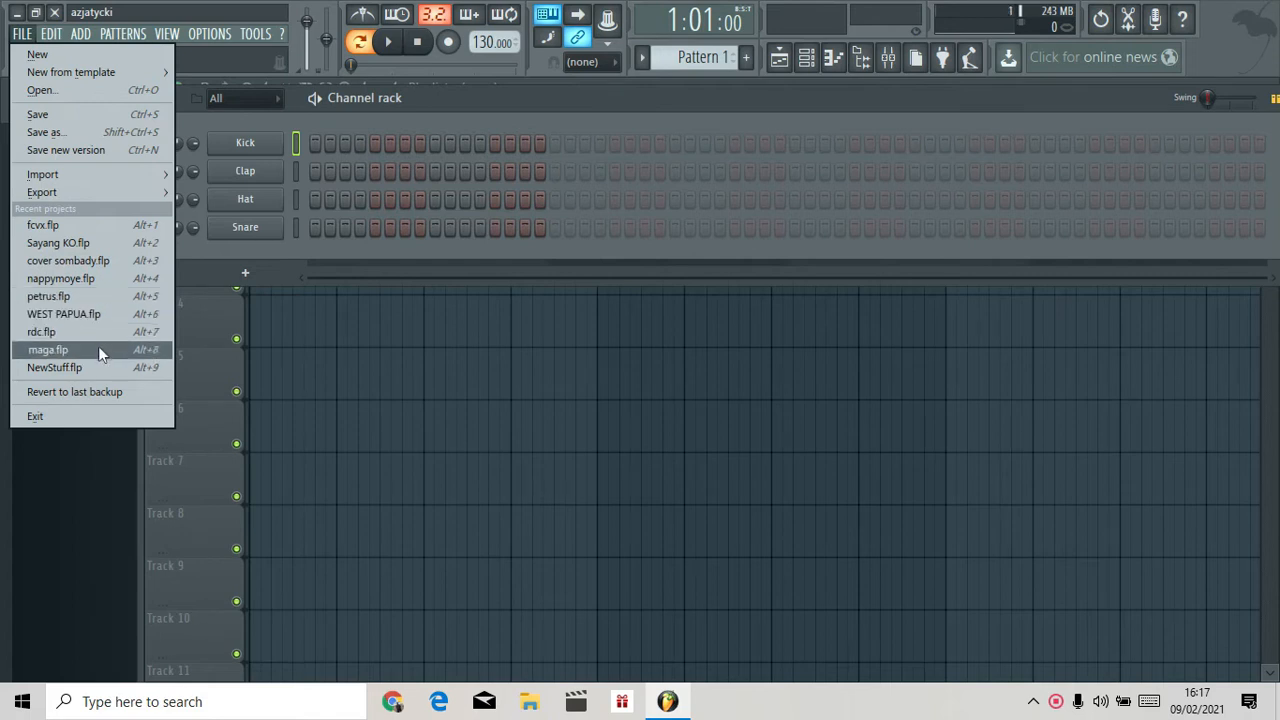
click(70, 90)
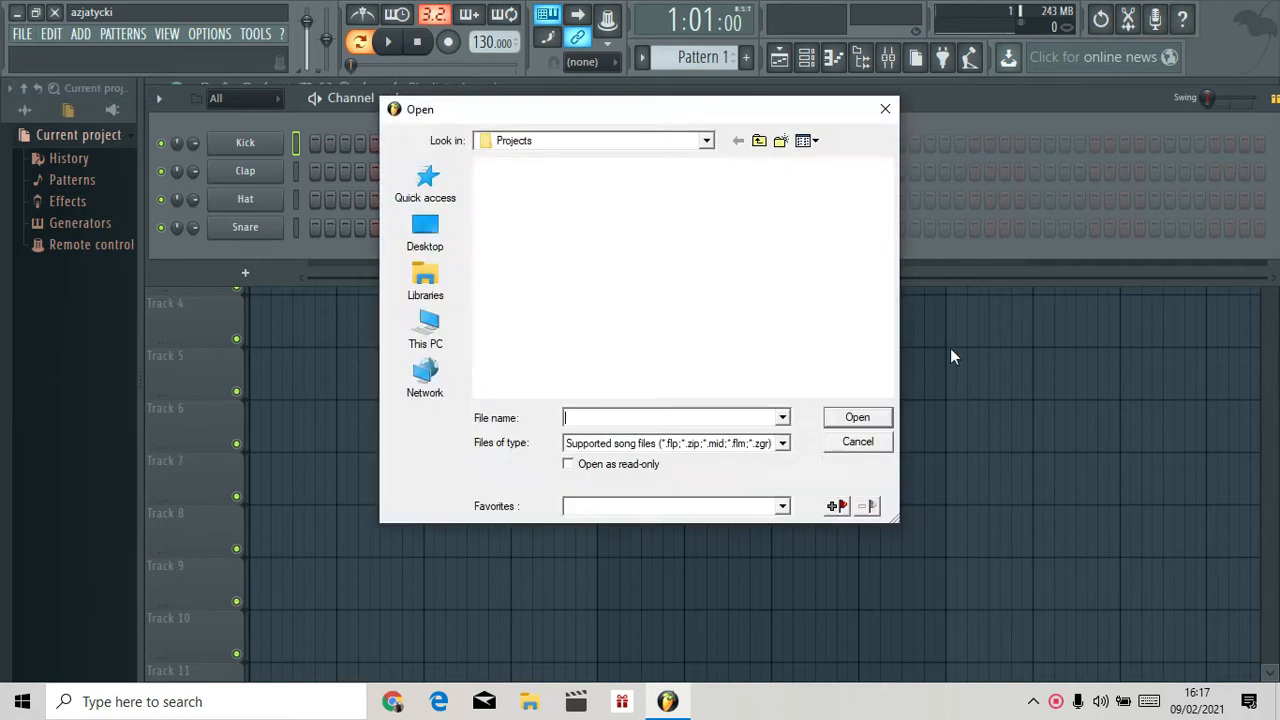
drag(887, 182, 879, 350)
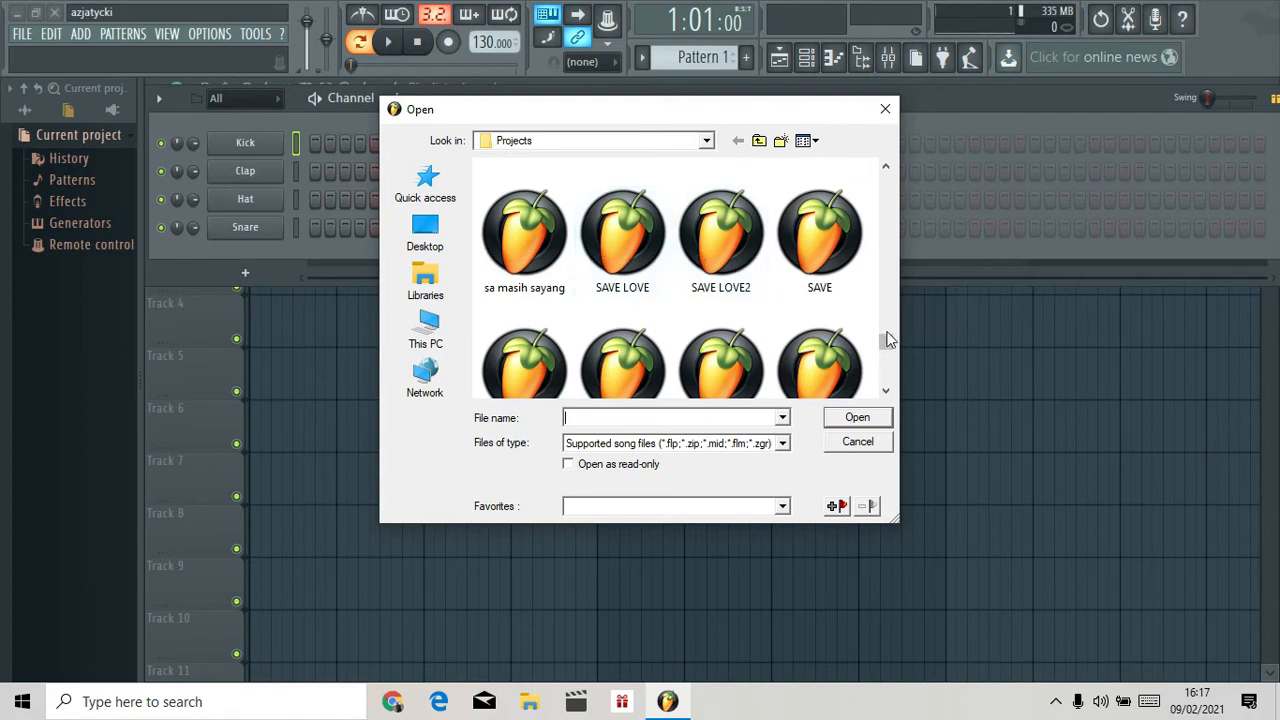
click(886, 109)
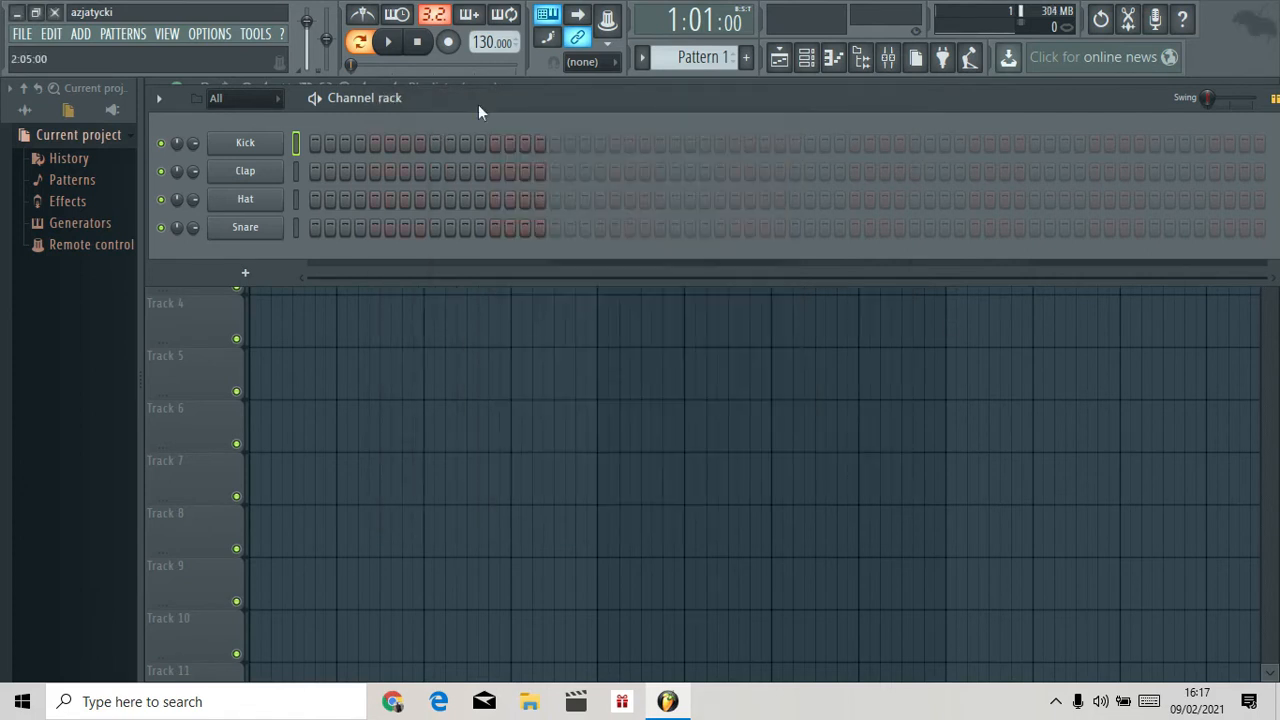
Open the recent project Sayang KO.flp.
click(20, 38)
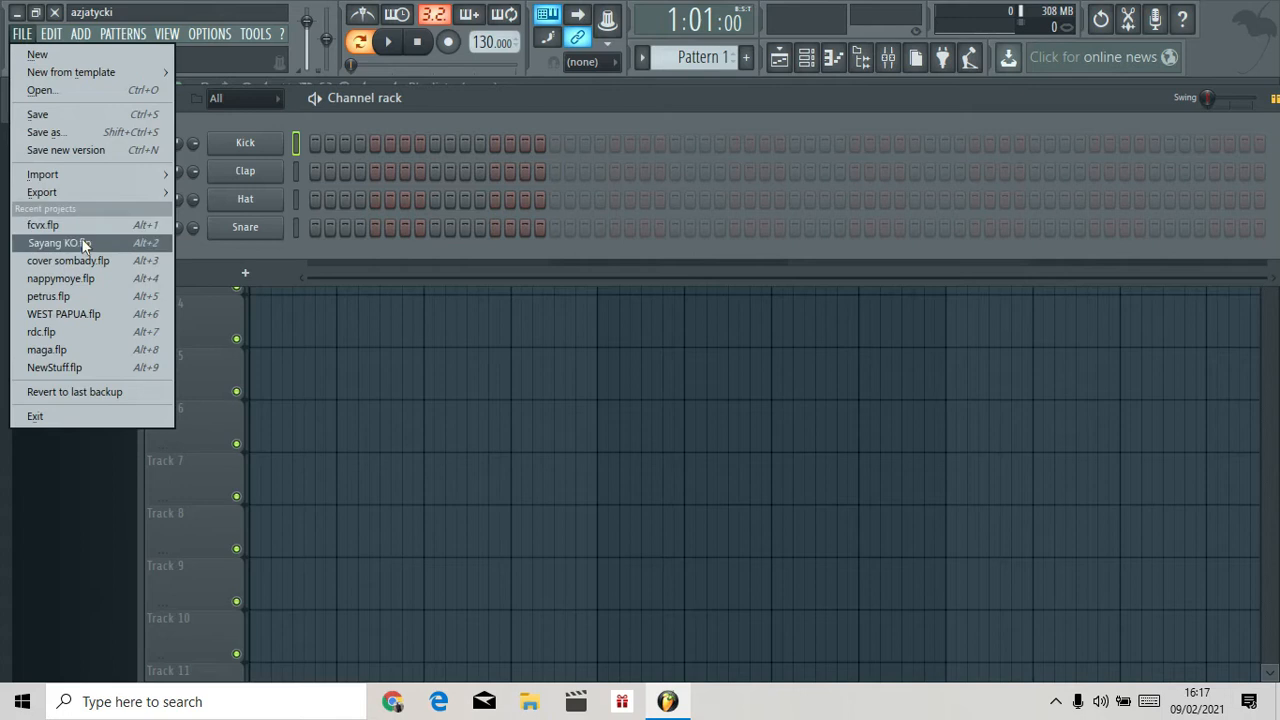
click(83, 242)
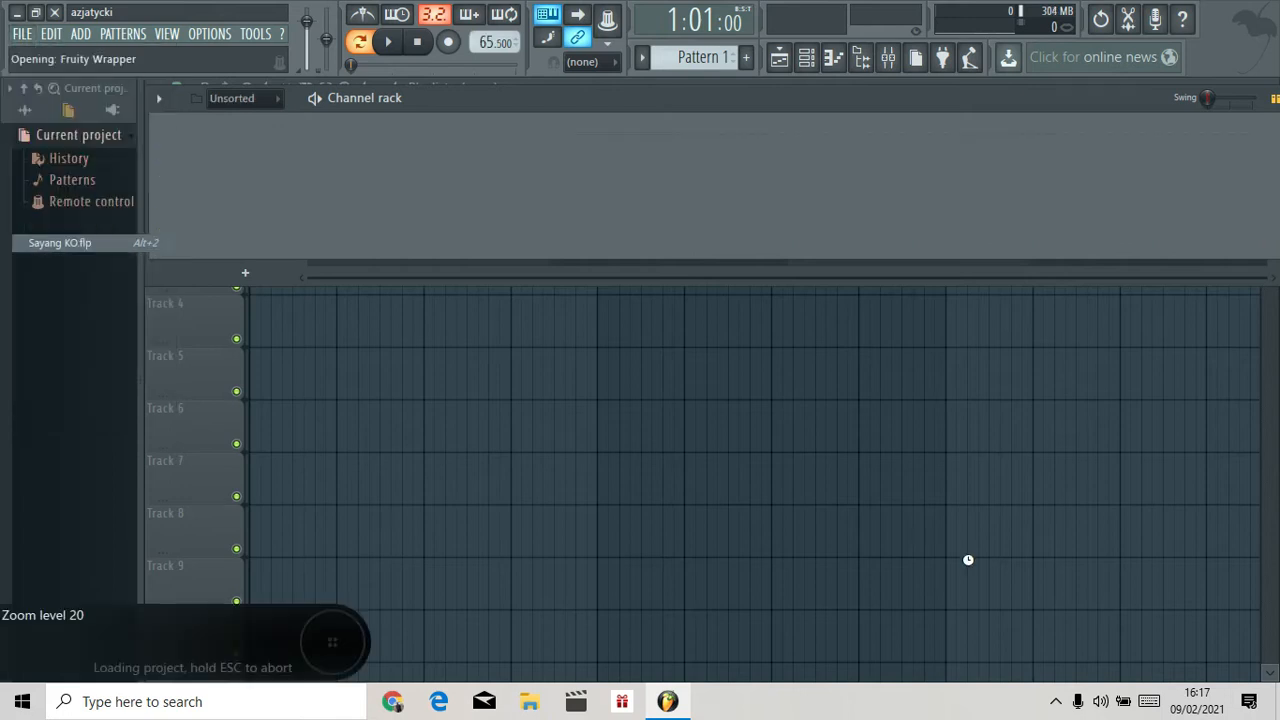
click(1055, 704)
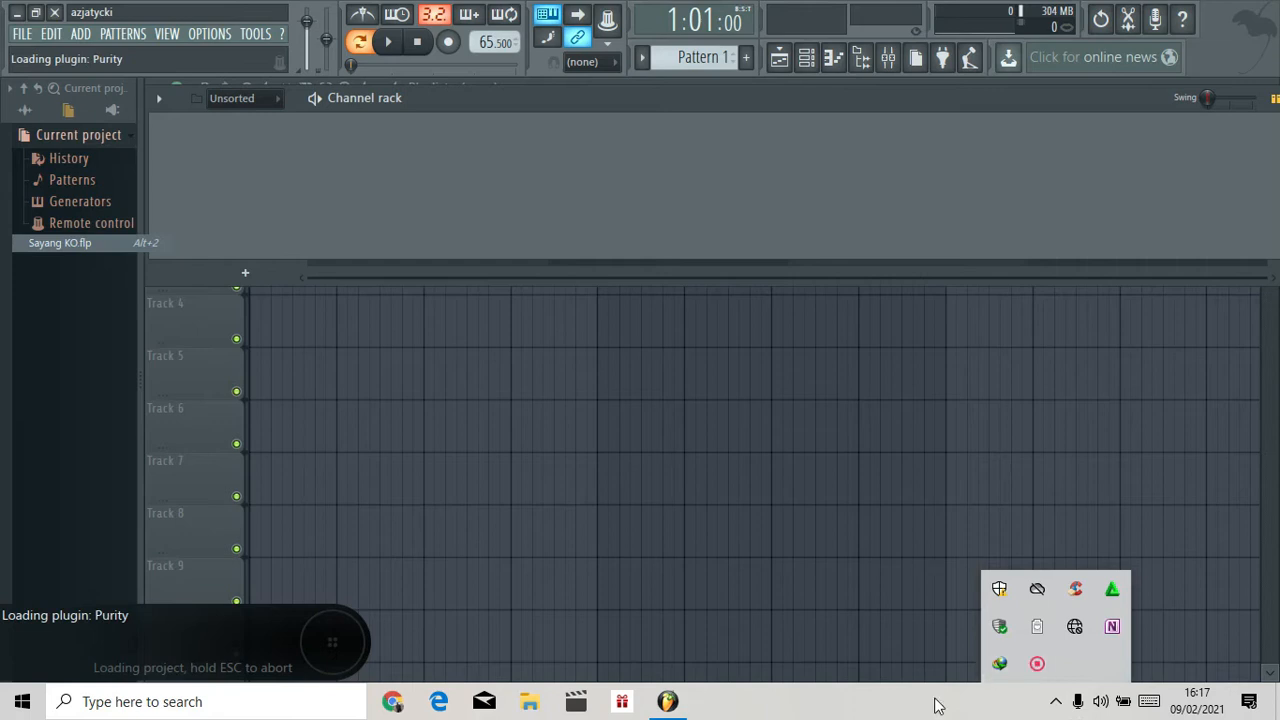
drag(1040, 666, 1058, 708)
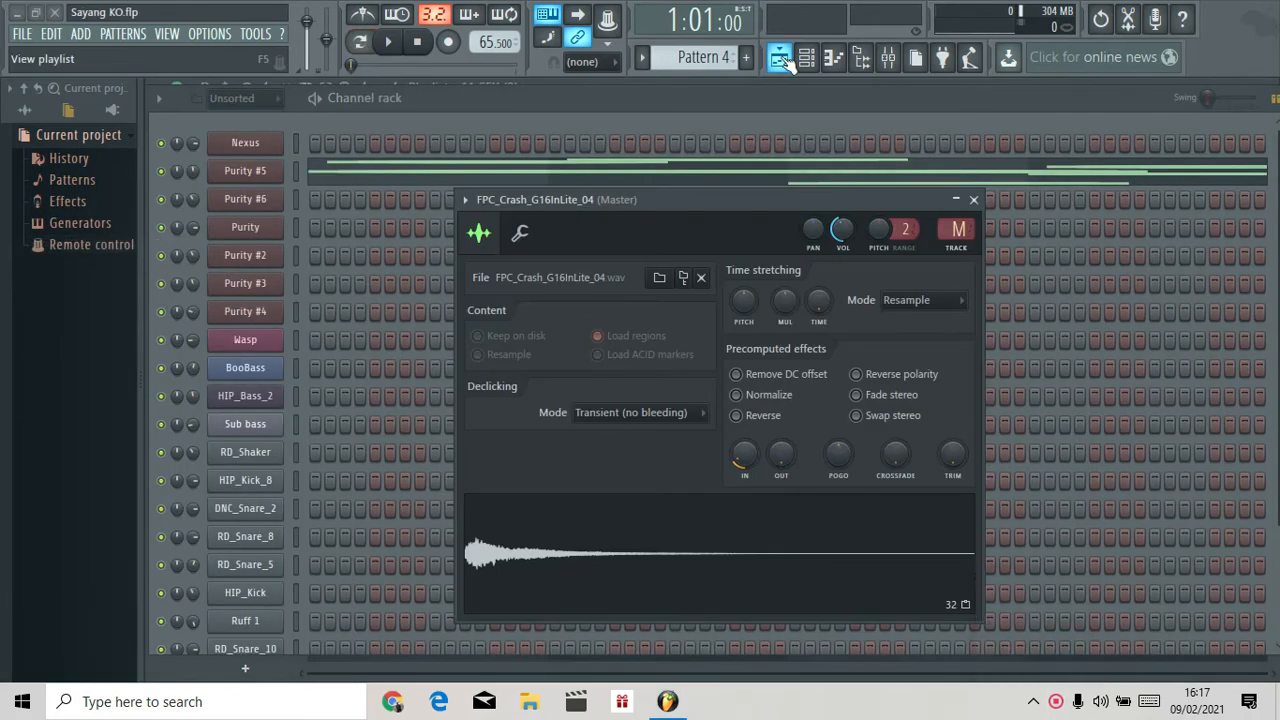
Show the whole song arrangement in the playlist and open Pattern 1 from track 1.
click(779, 57)
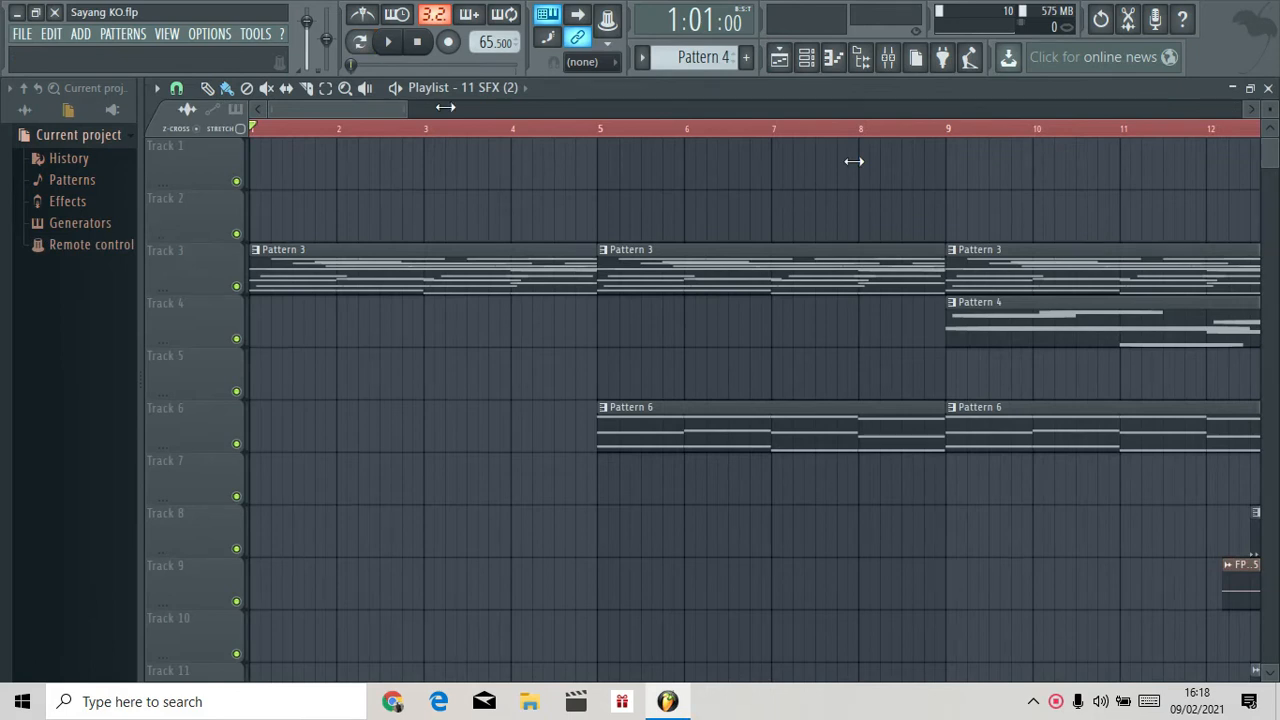
drag(854, 161, 1080, 177)
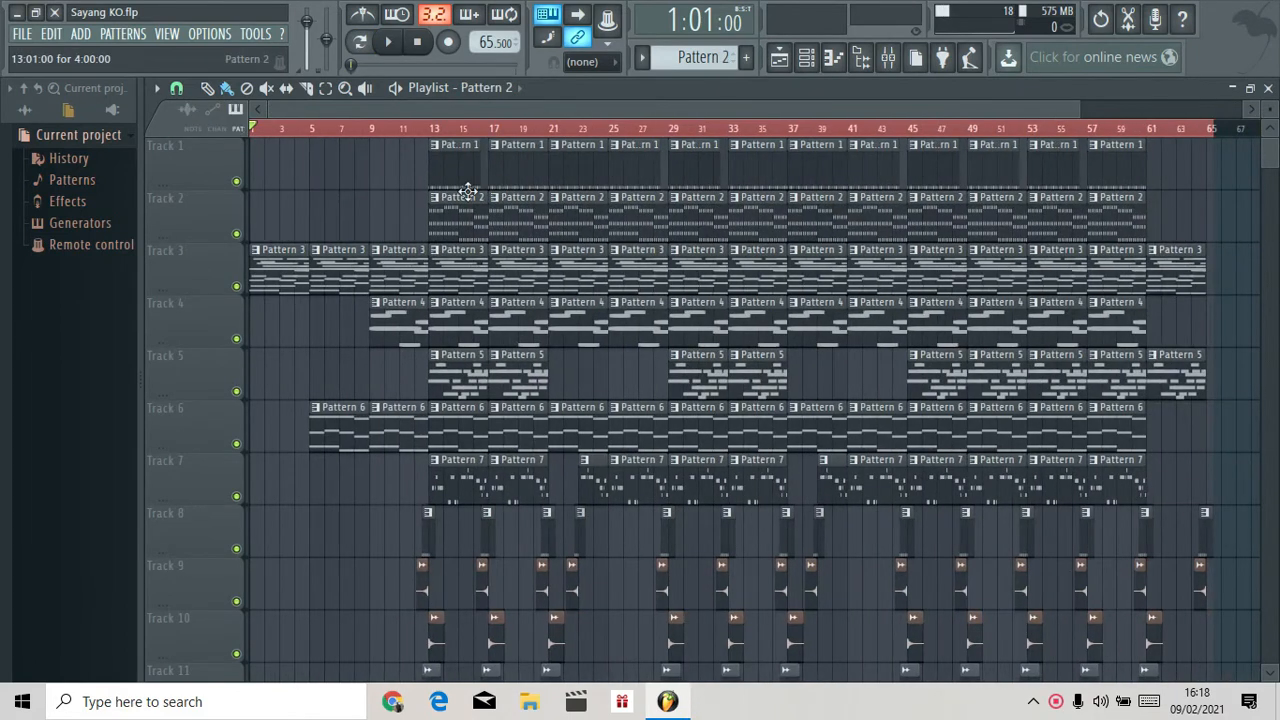
double_click(504, 158)
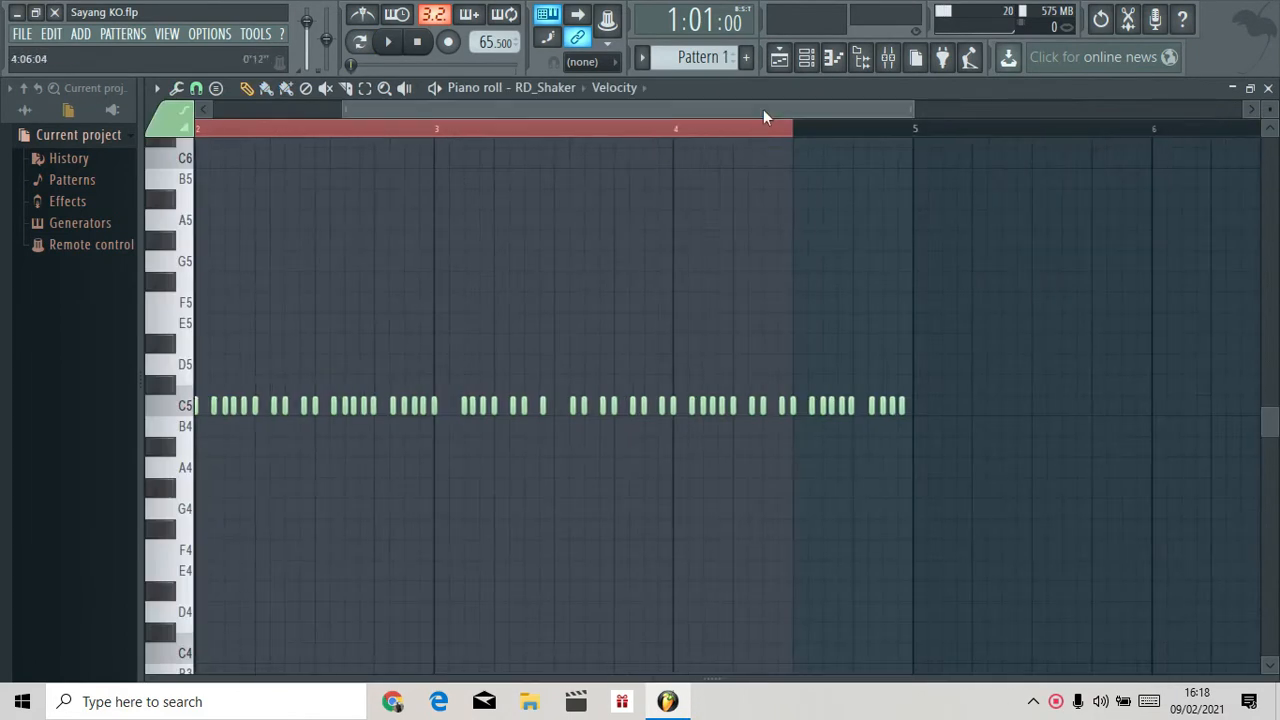
Display Pattern 1's channels and open the RD_Shaker channel in the piano roll.
drag(763, 109, 452, 106)
click(809, 62)
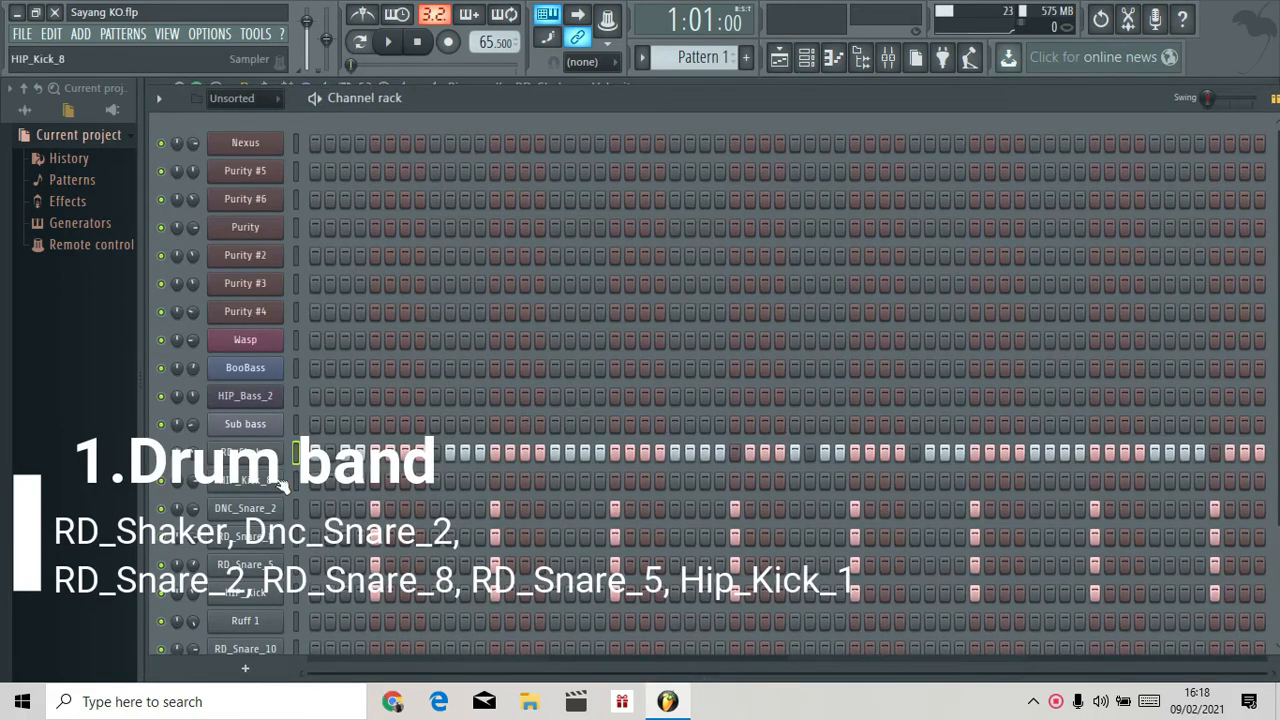
right_click(246, 457)
click(299, 453)
right_click(246, 457)
click(299, 453)
right_click(270, 452)
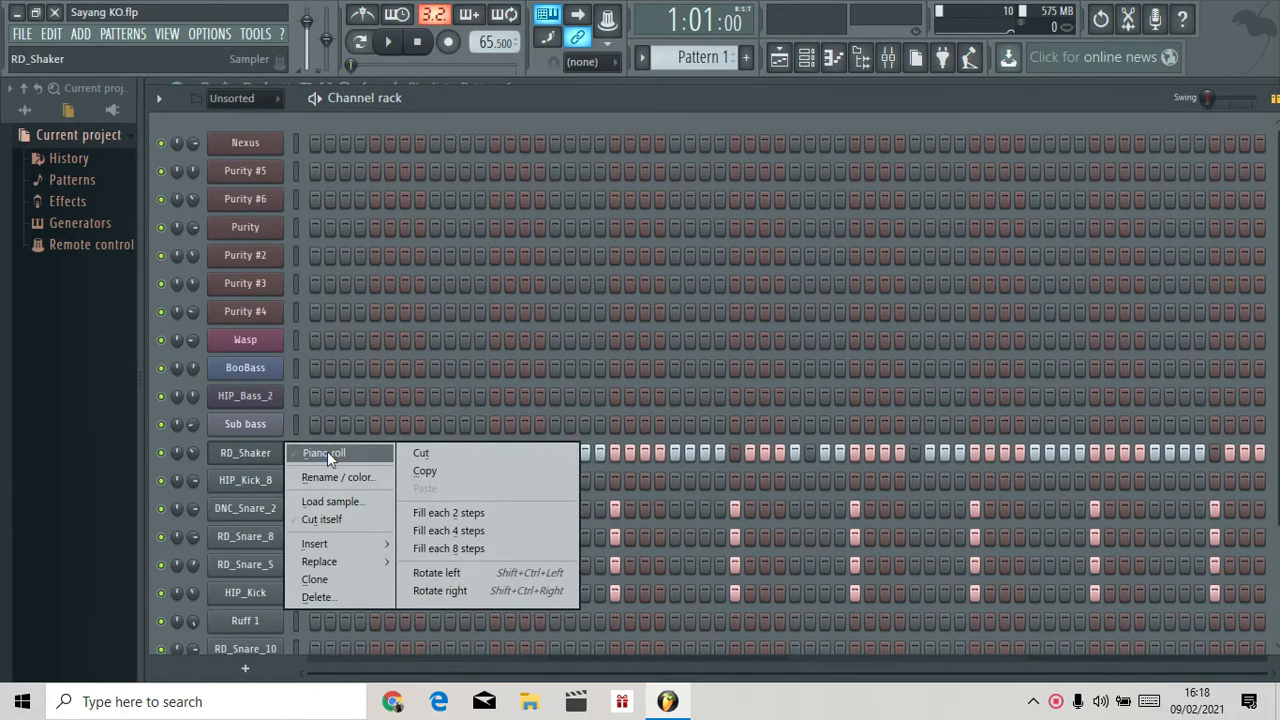
click(327, 451)
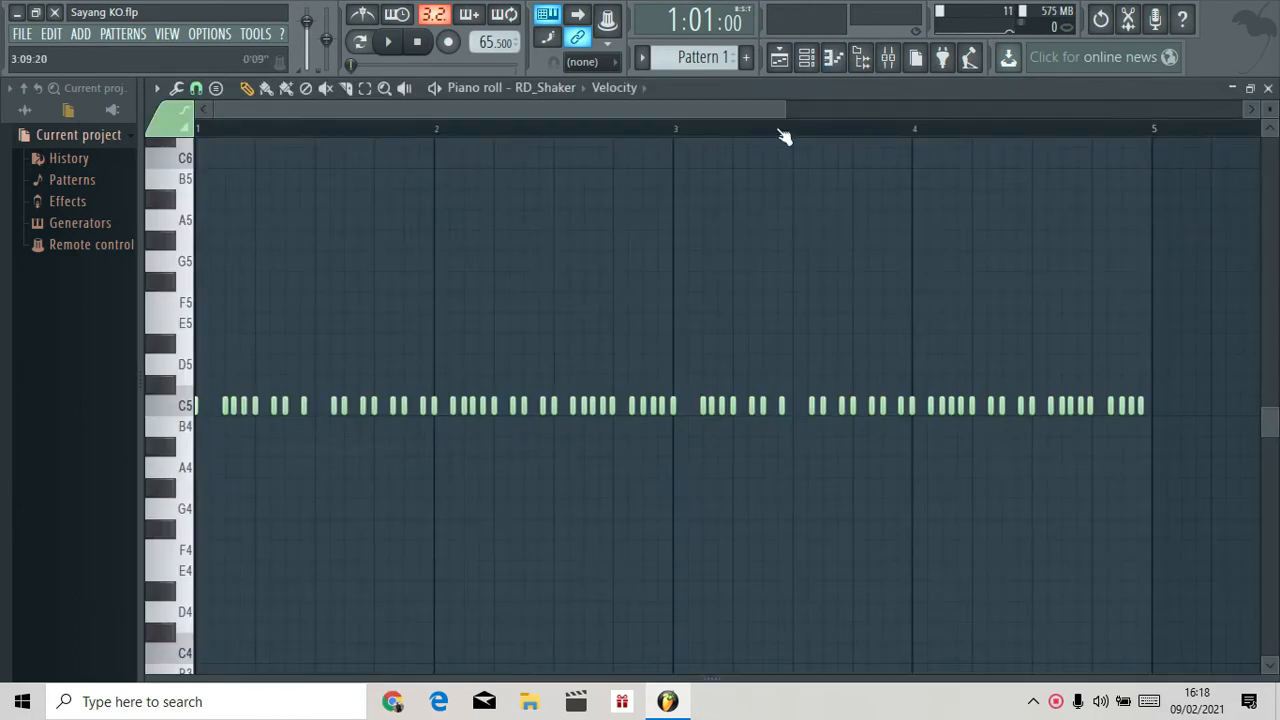
Play Pattern 1 and follow the RD_Shaker notes across all four bars in the piano roll.
drag(781, 114, 307, 114)
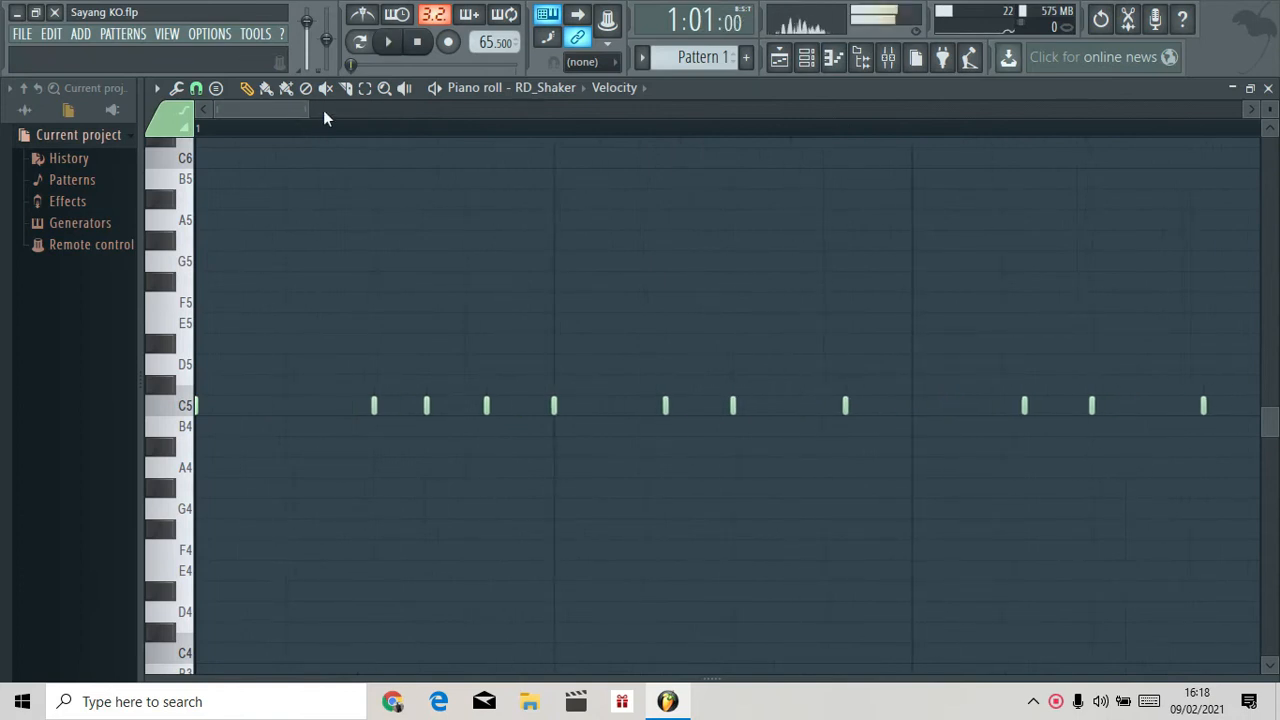
click(434, 90)
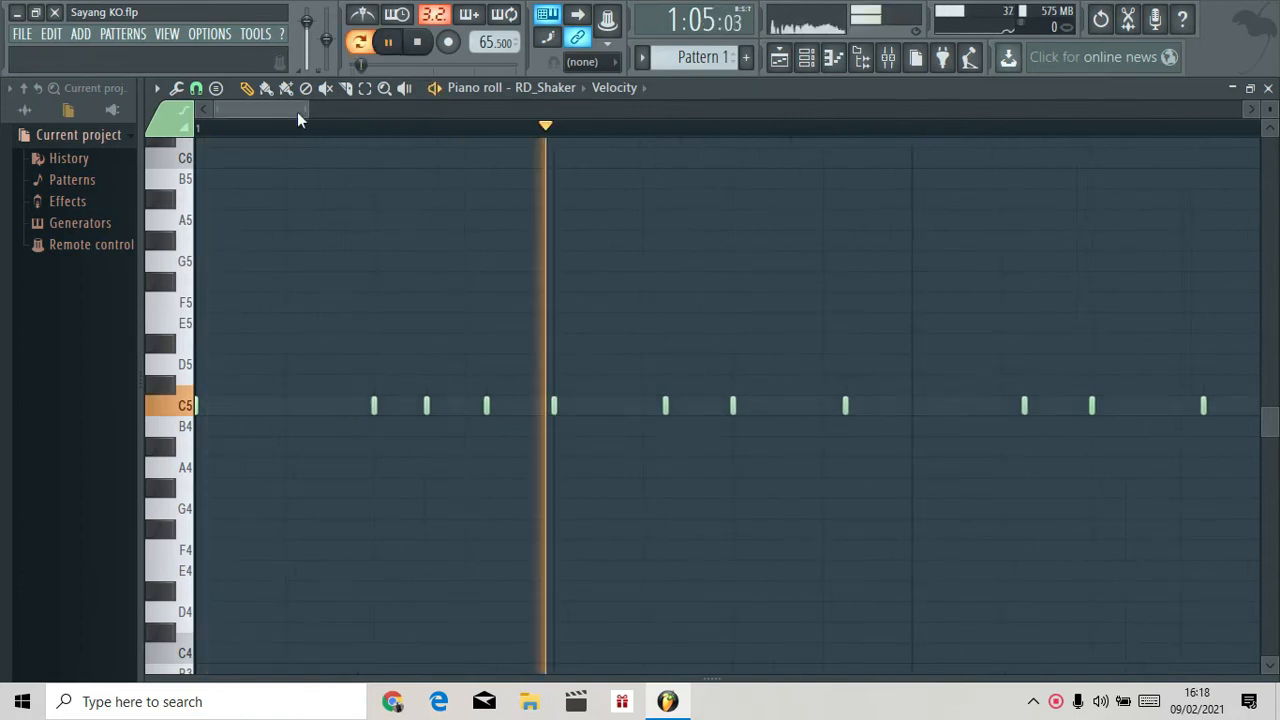
drag(307, 112, 432, 112)
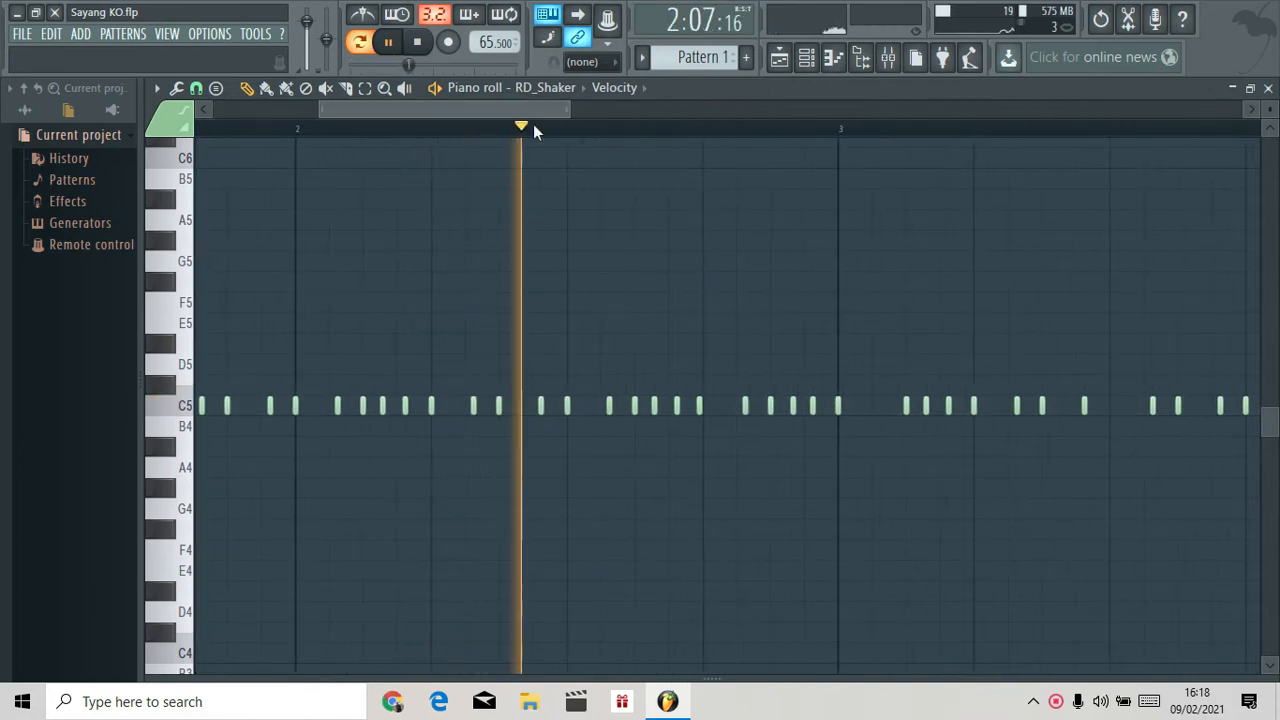
drag(548, 128, 850, 129)
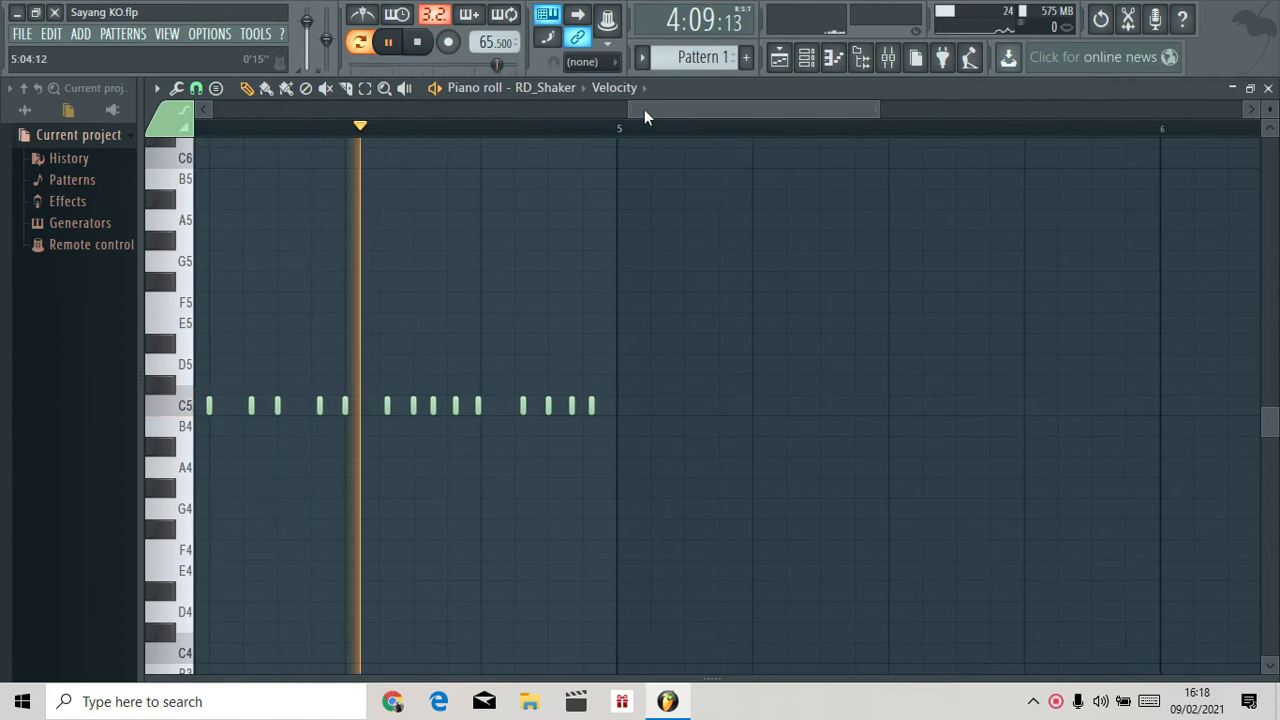
drag(626, 110, 6, 114)
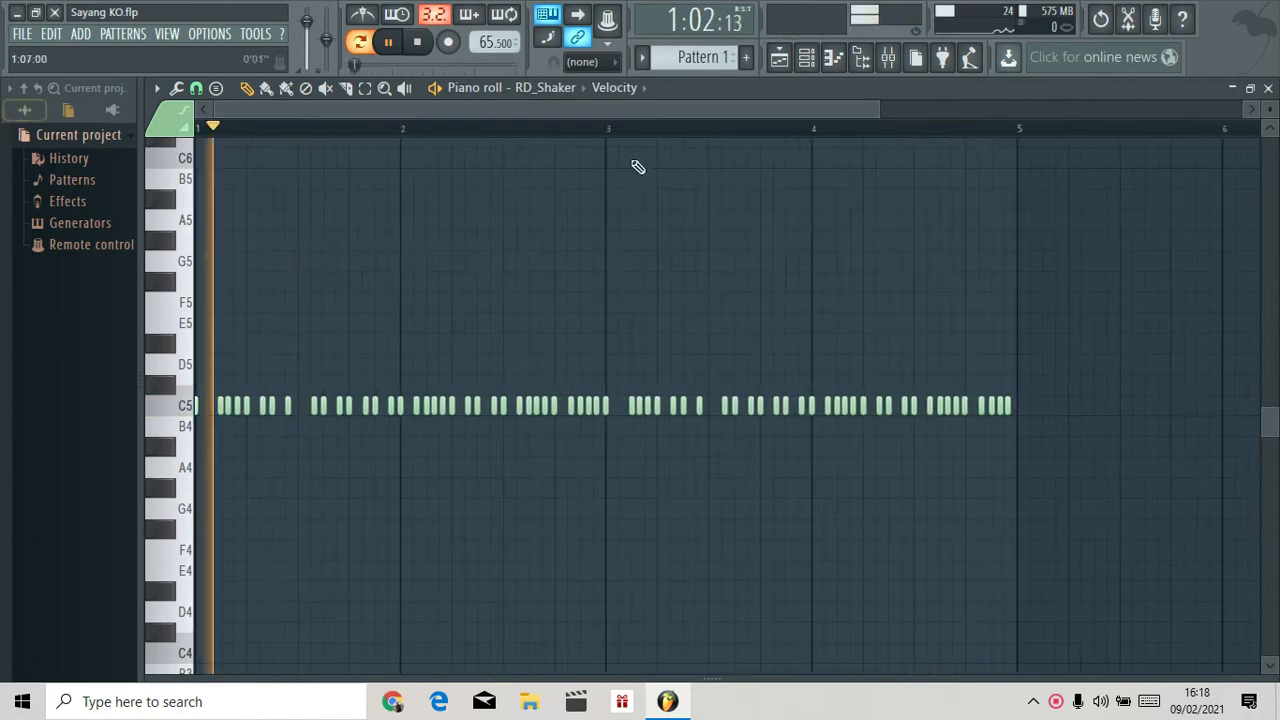
key(space)
Play Pattern 1 with the drum steps shown in the channel rack, and stop playback.
click(806, 57)
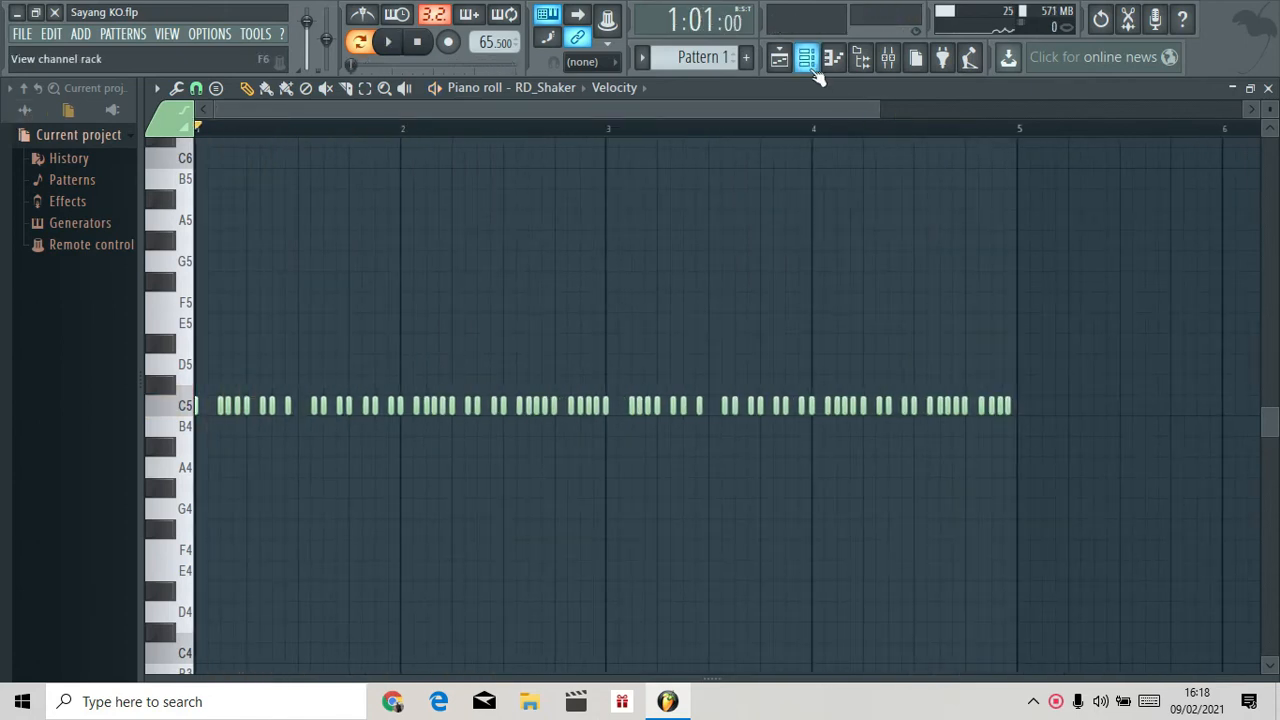
key(space)
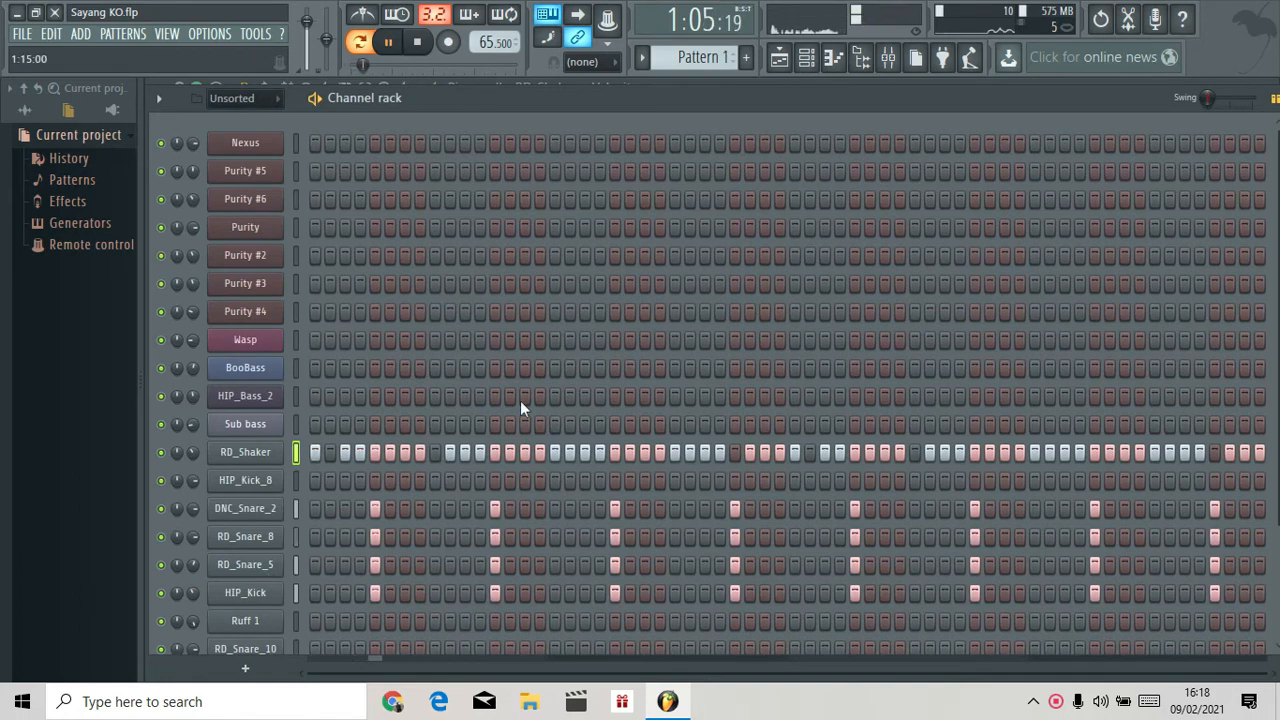
key(space)
Switch to Pattern 2 and show its channels.
click(805, 68)
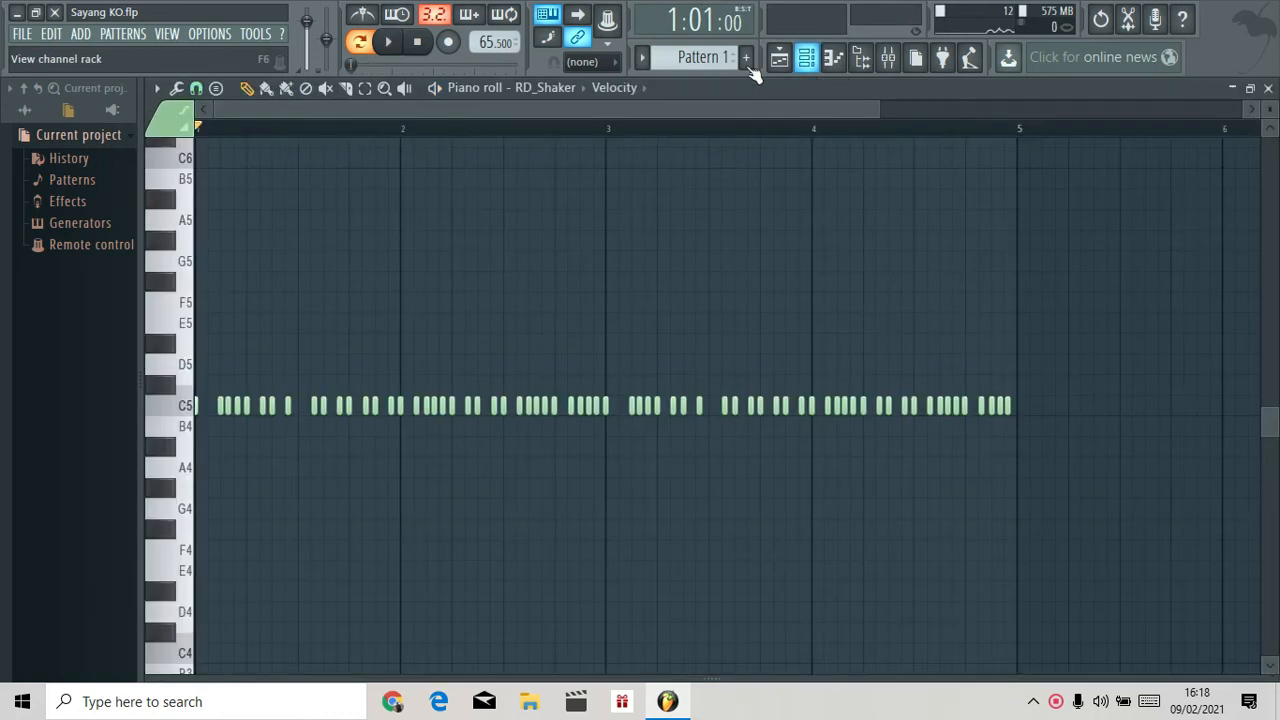
click(711, 62)
click(726, 95)
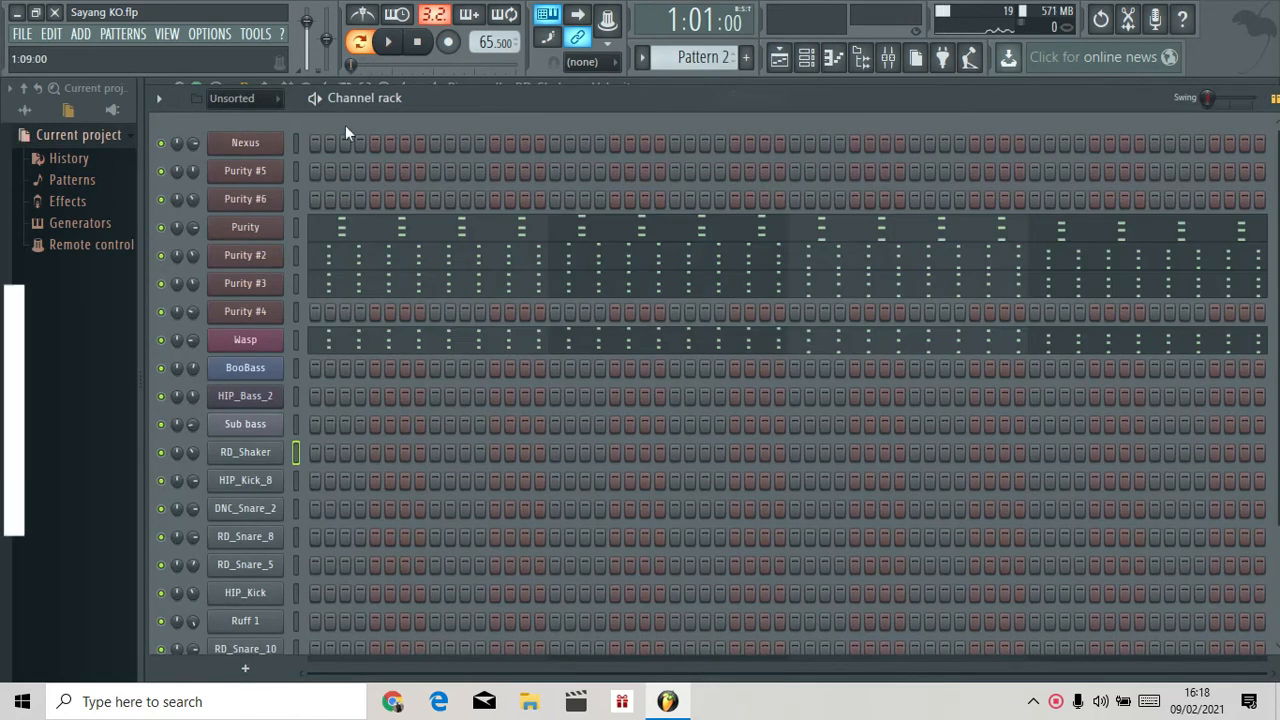
Examine the Purity channel's preset list and sound settings, and the sound settings of Purity #2.
click(258, 230)
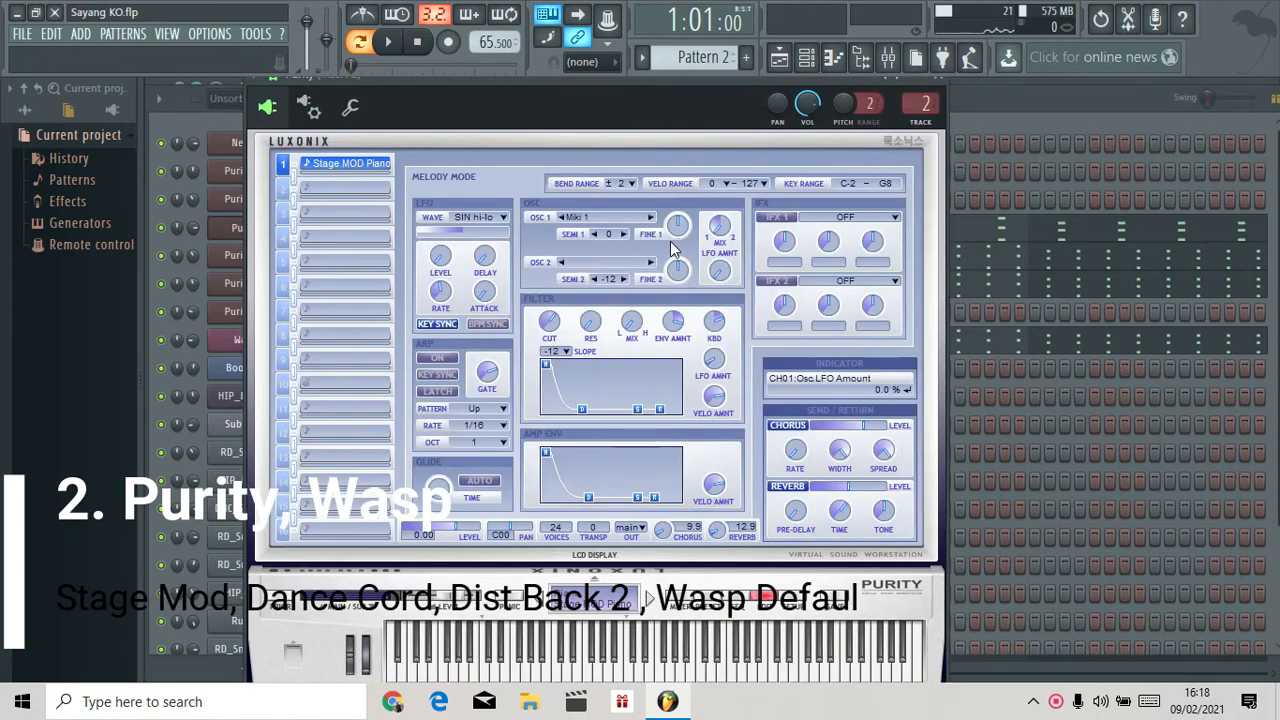
click(706, 598)
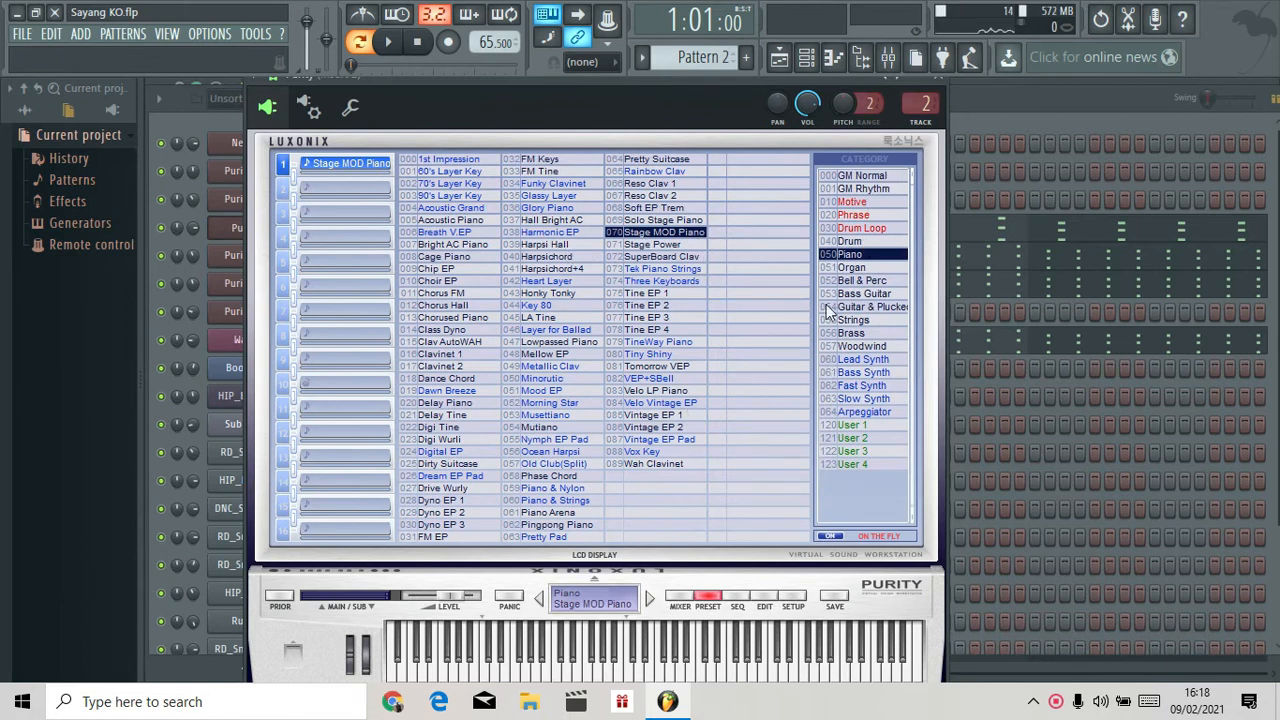
click(764, 600)
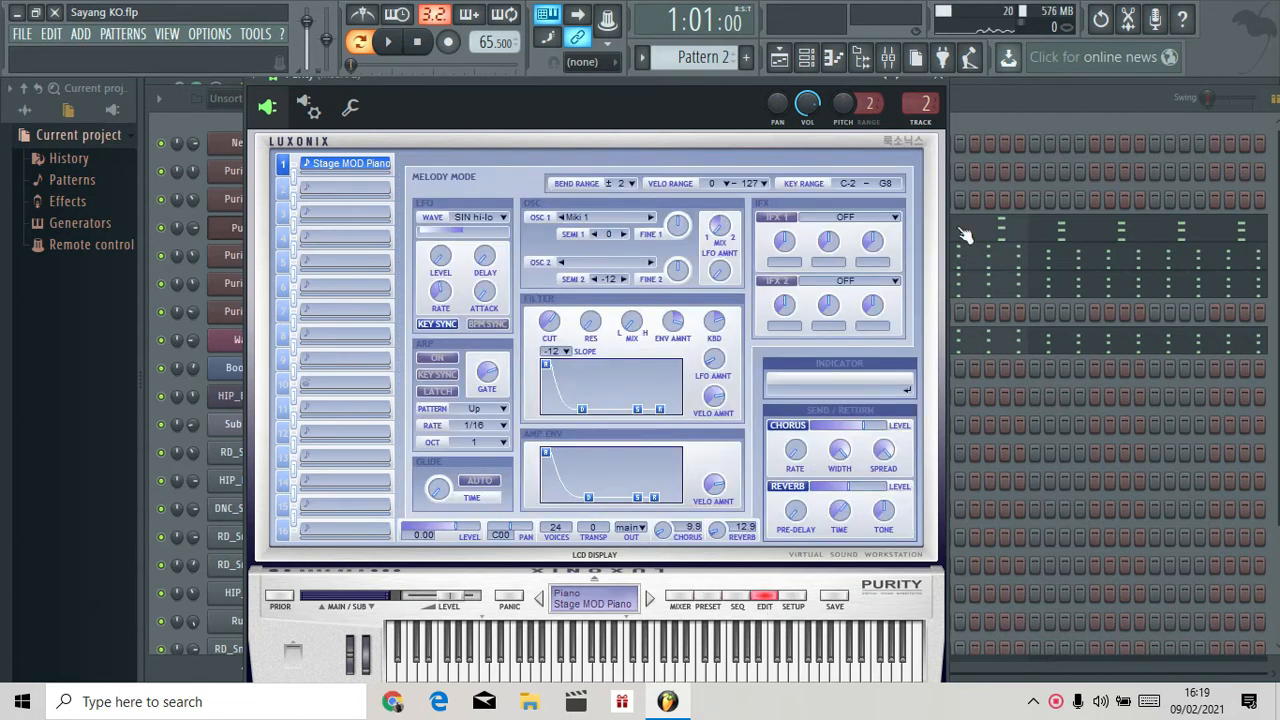
key(Escape)
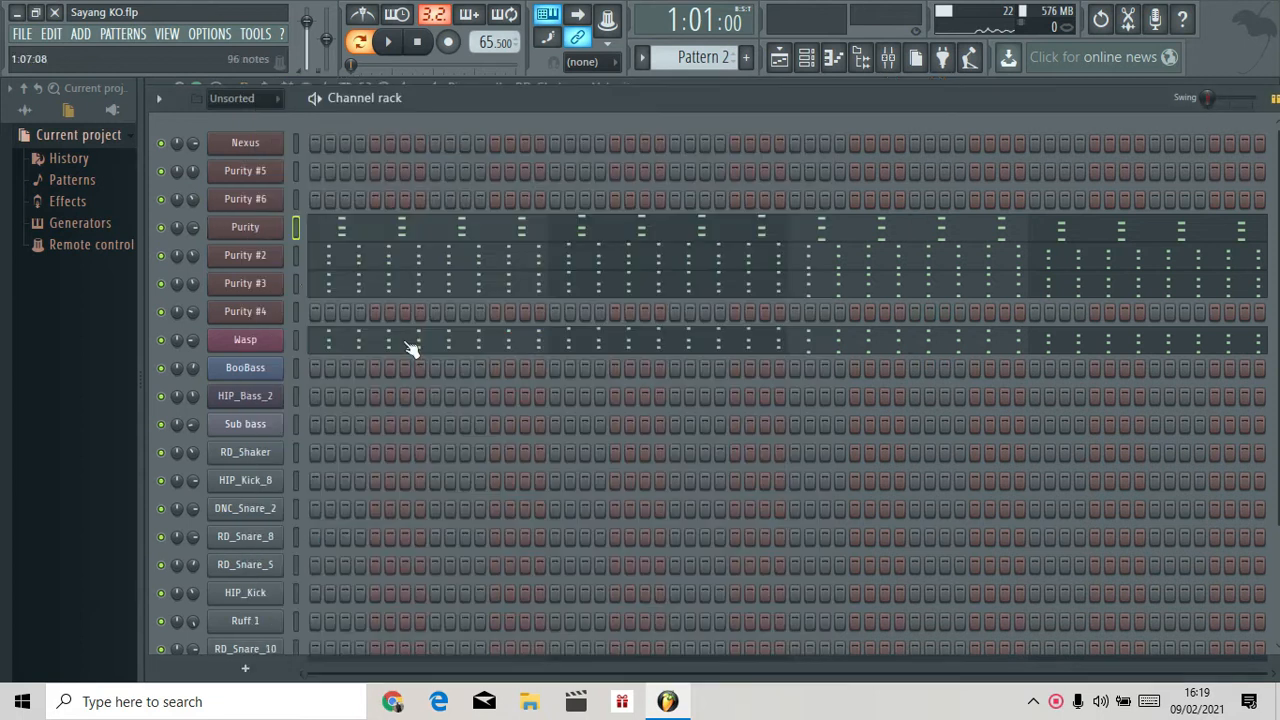
click(266, 263)
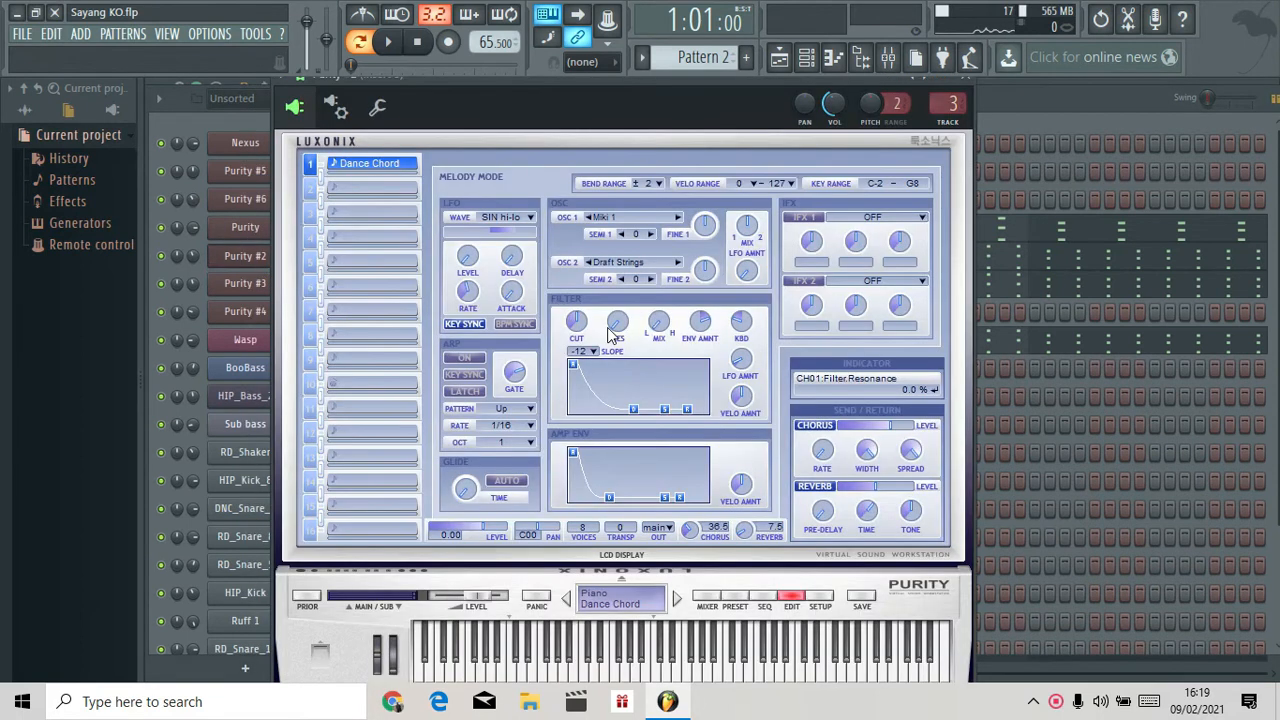
click(251, 262)
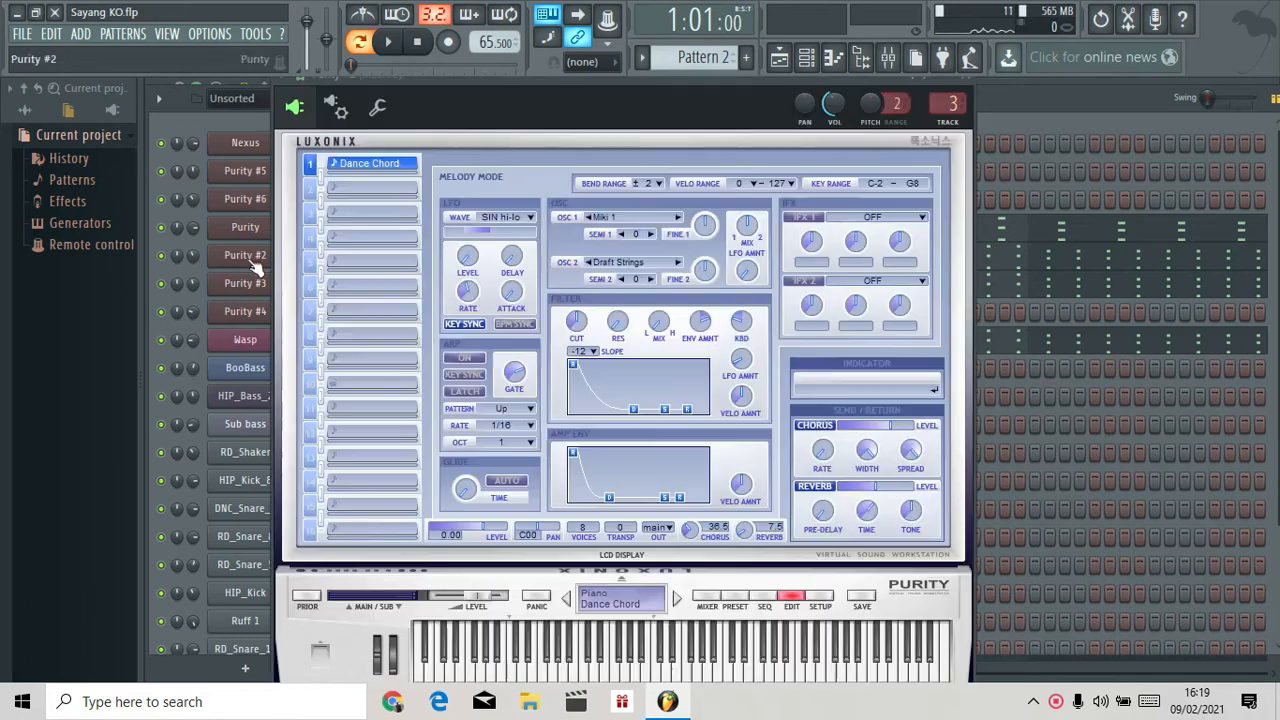
Solo the Purity channel and play its Pattern 2 notes in the piano roll.
click(318, 236)
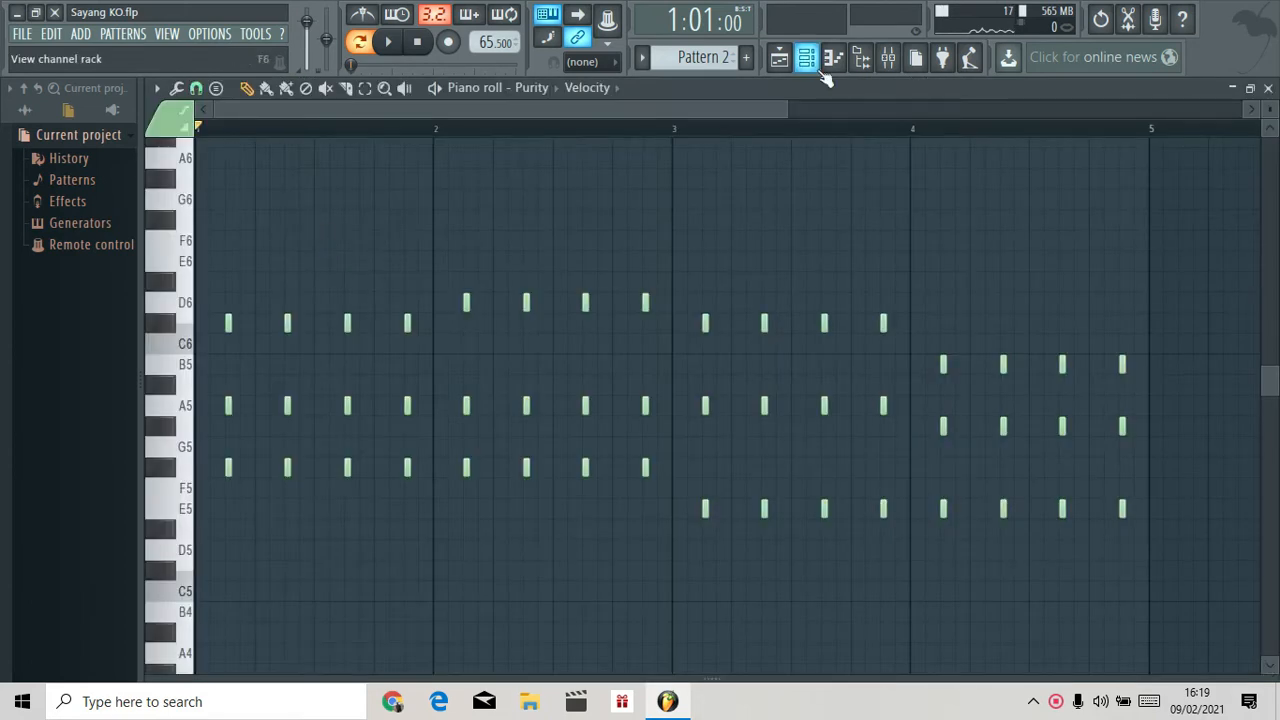
click(806, 57)
right_click(161, 227)
key(space)
click(348, 236)
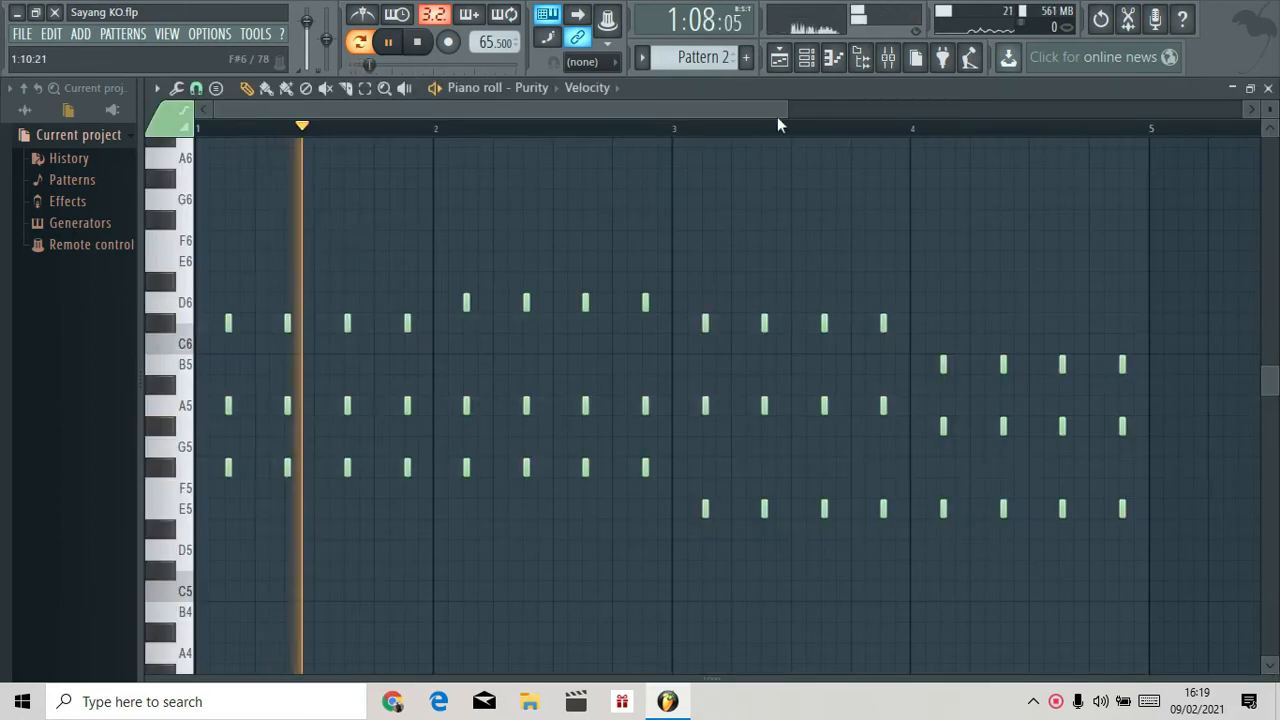
mouse_move(782, 117)
mouse_down()
mouse_move(417, 130)
mouse_move(389, 115)
mouse_move(775, 134)
mouse_up()
drag(589, 114, 192, 140)
key(space)
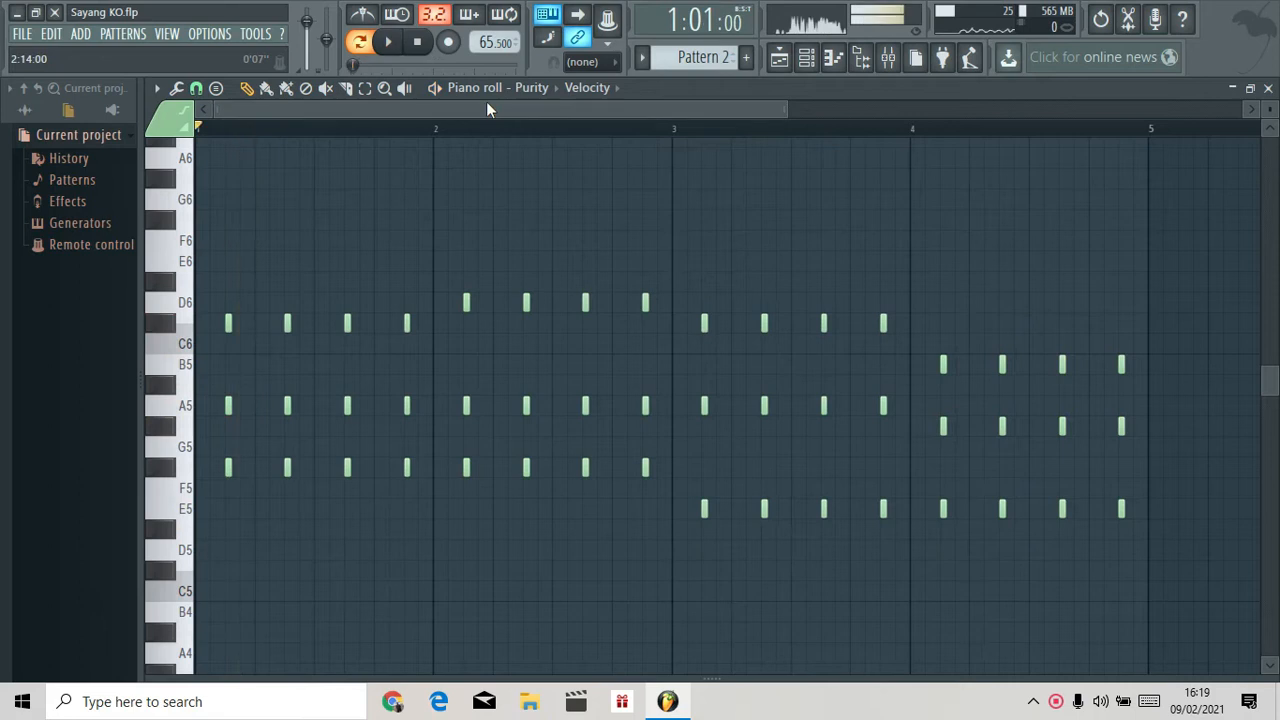
Mute the Purity channel and enable the Purity #2, Purity #3 and Wasp channels.
drag(789, 106, 740, 112)
click(806, 57)
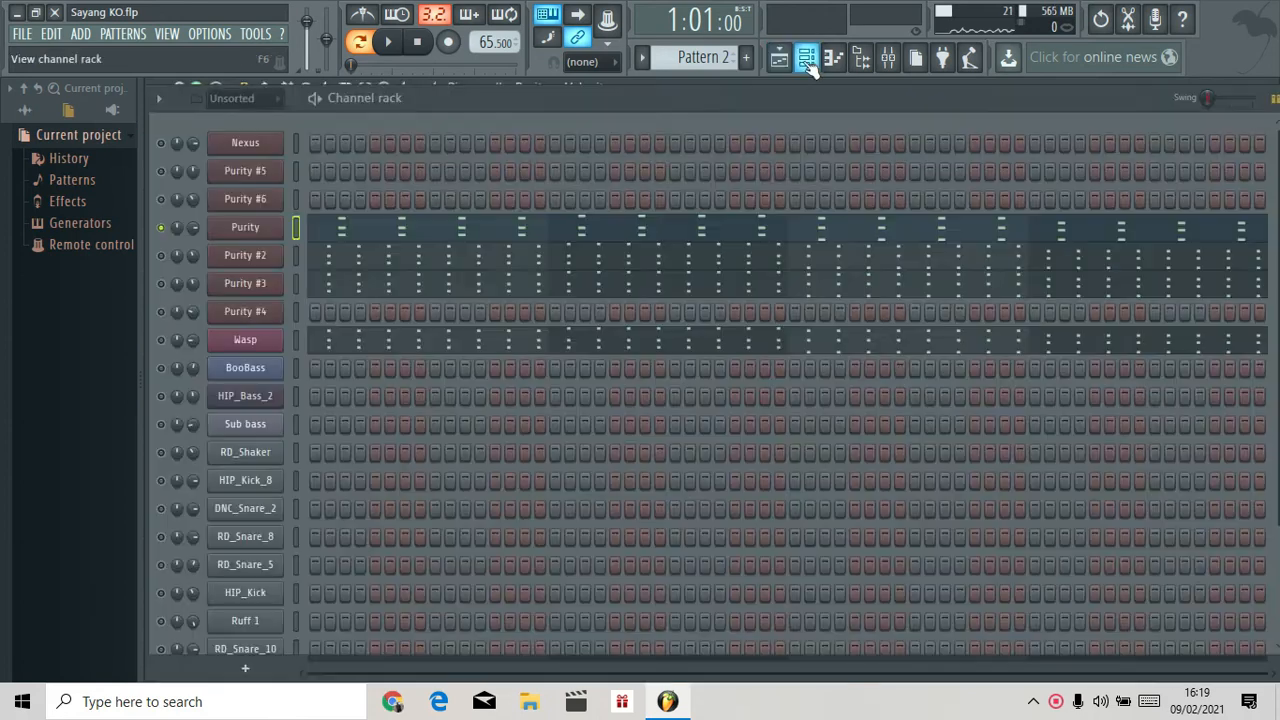
click(162, 229)
click(162, 340)
Examine the Dance Chord preset of Purity #2 in the Piano category and its sound settings.
click(258, 258)
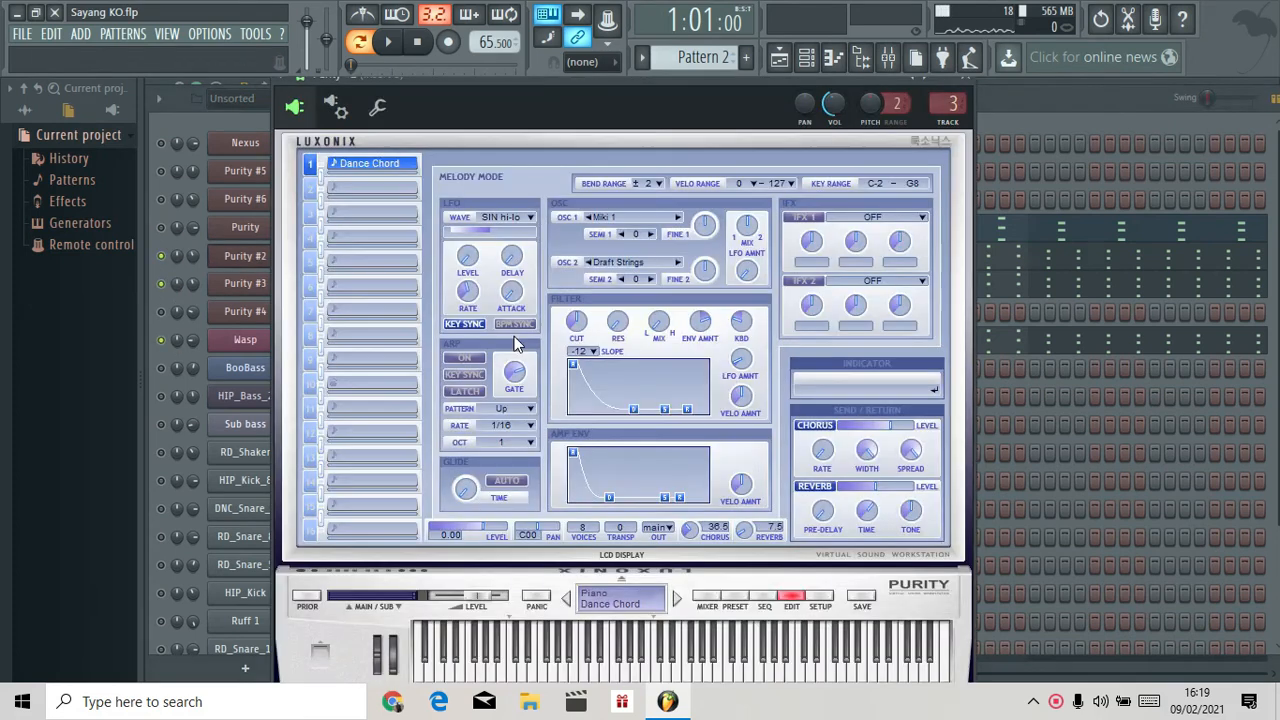
click(735, 598)
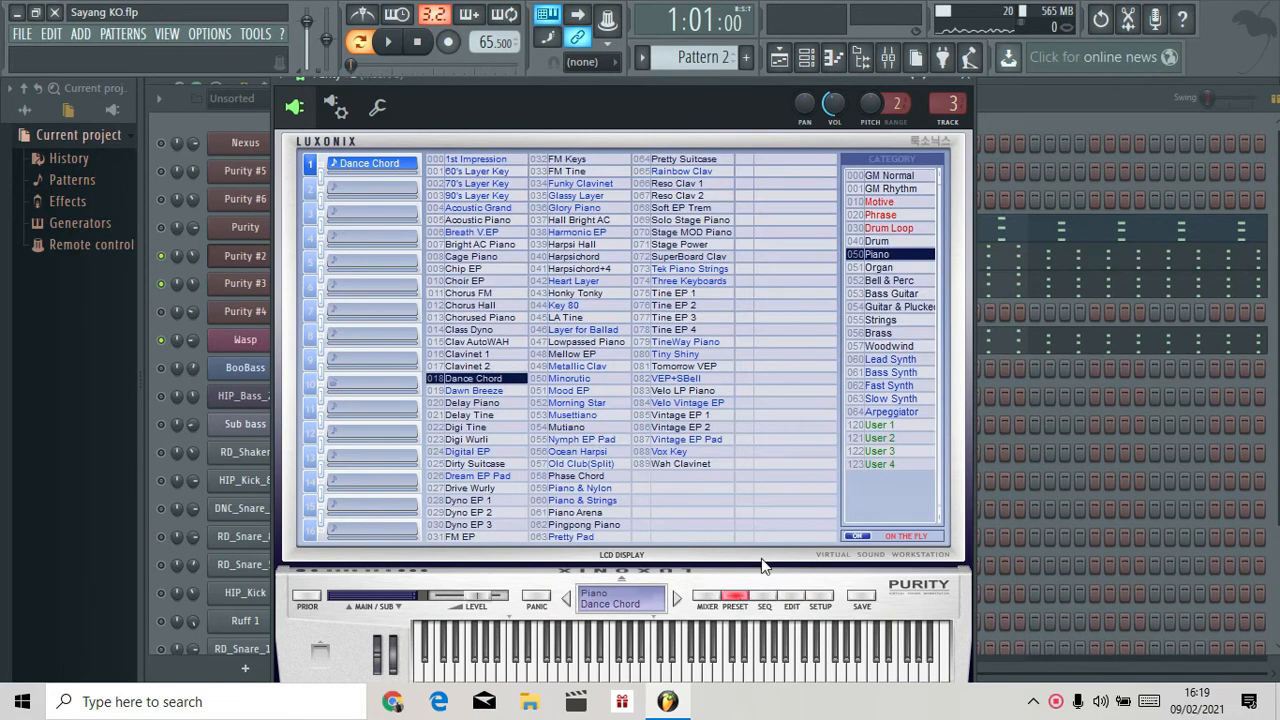
click(792, 598)
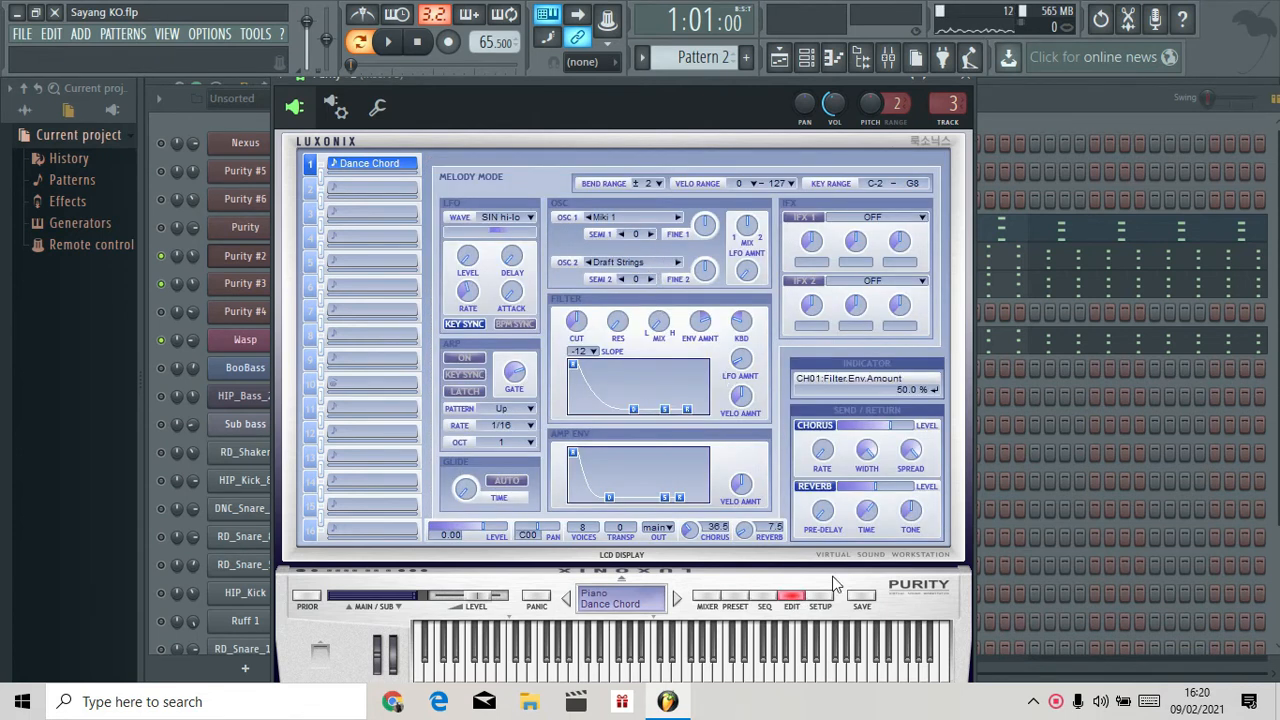
Check the Purity #2 preset list, and examine the Dist Back 2 preset of Purity #3 in Guitar & Plucked and its sound settings.
click(735, 598)
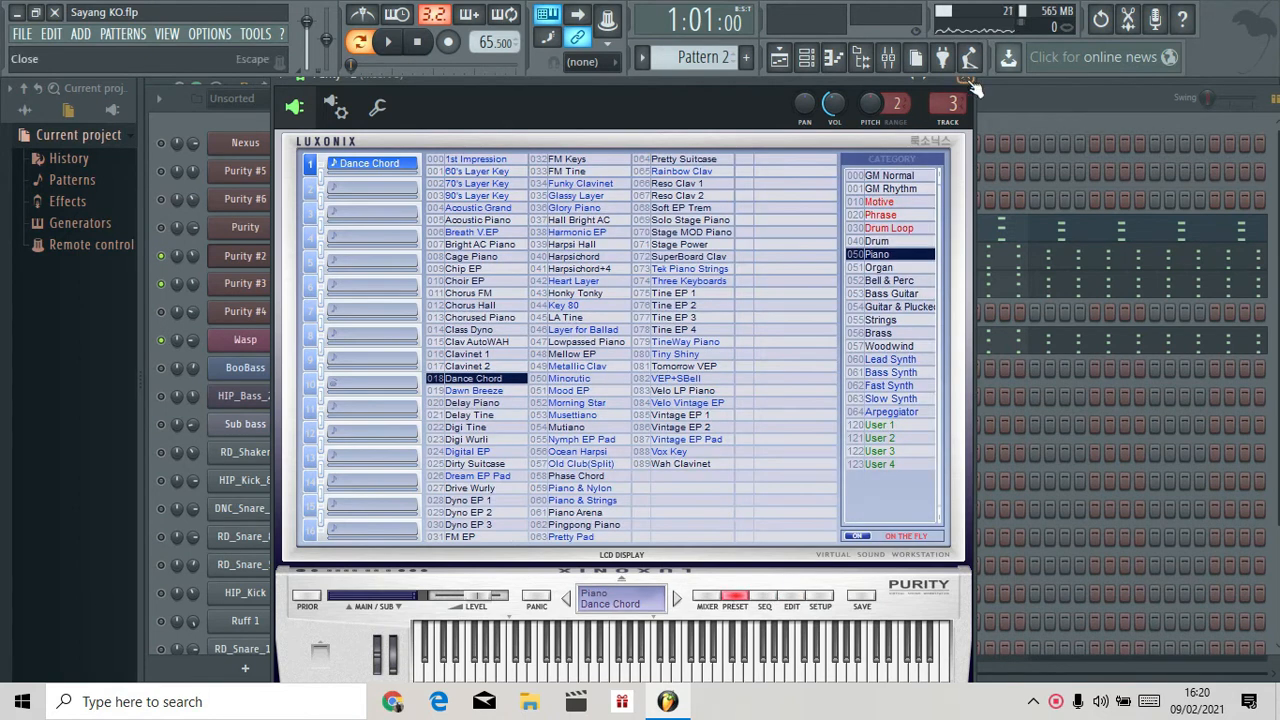
key(Escape)
click(257, 285)
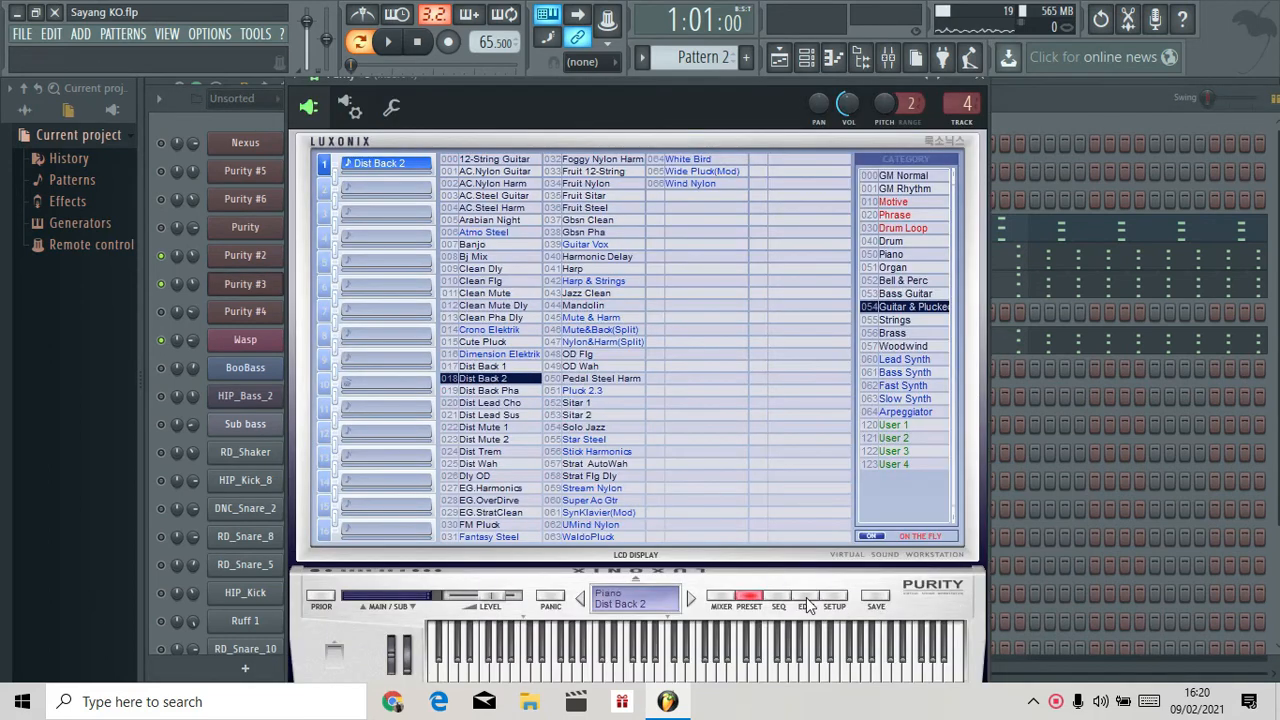
click(806, 598)
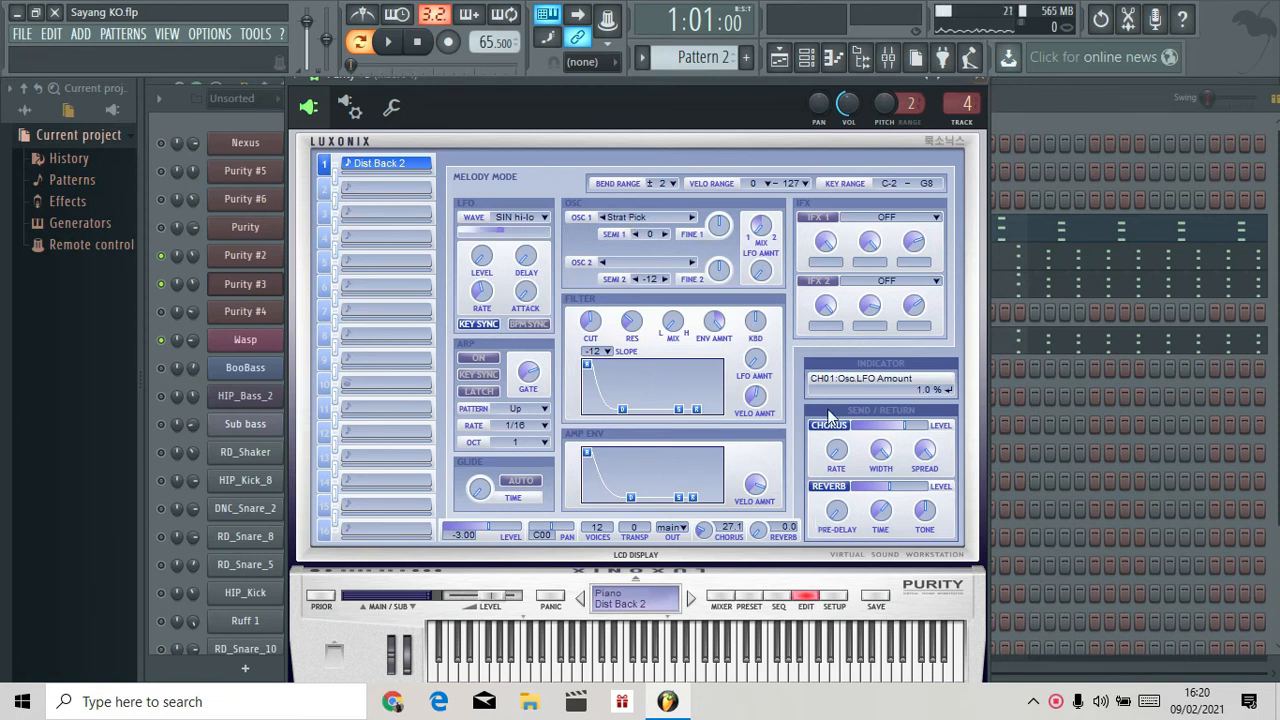
click(748, 598)
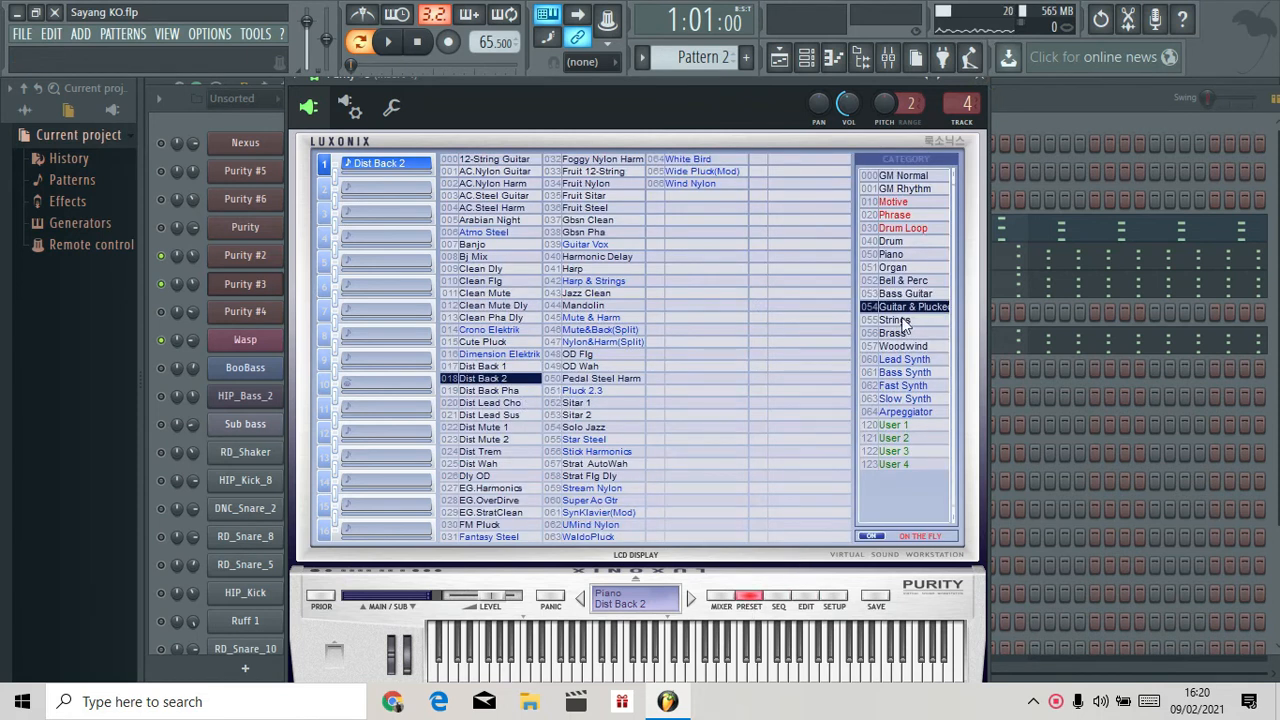
click(808, 598)
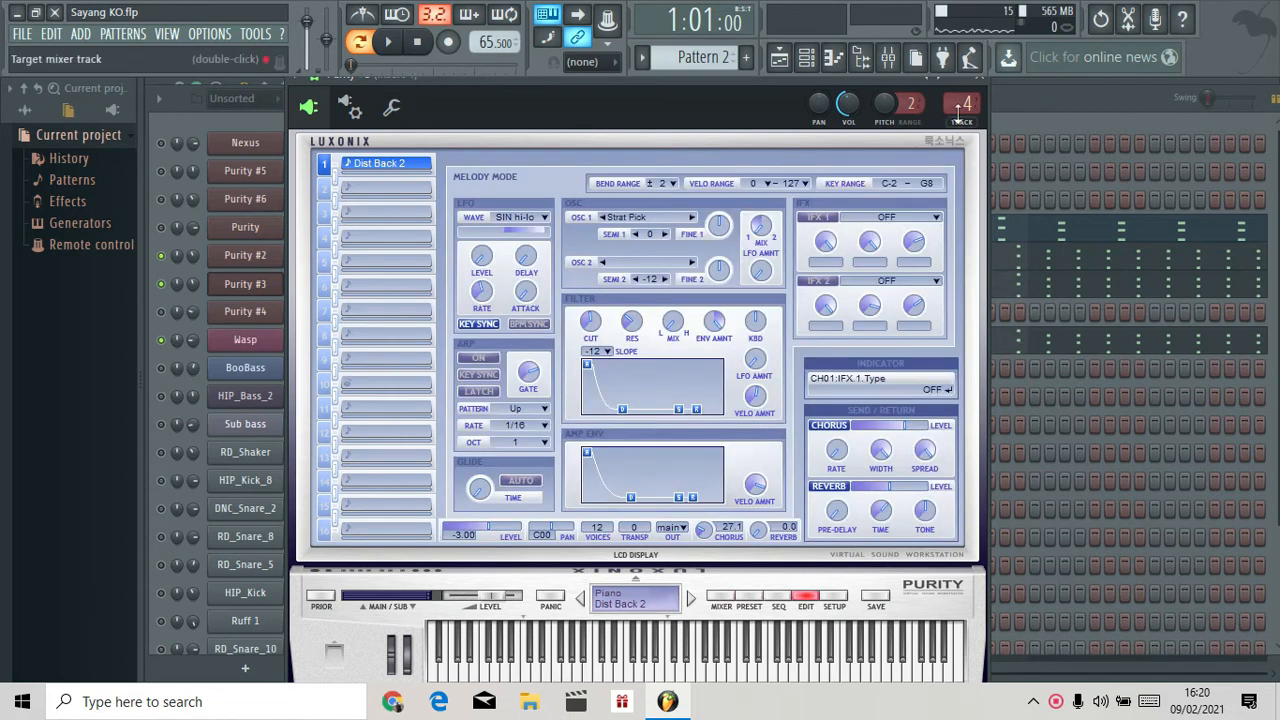
click(980, 78)
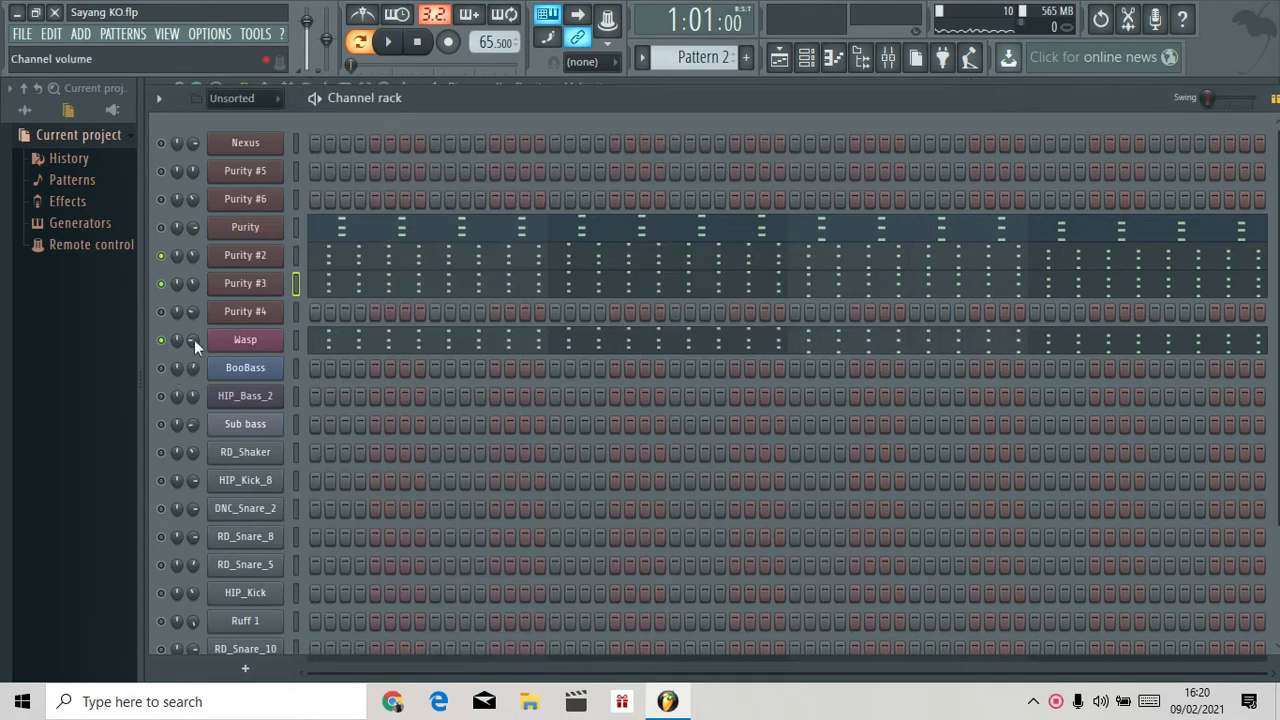
Examine the Wasp synthesizer's settings and its Pattern 2 notes in the piano roll.
click(245, 340)
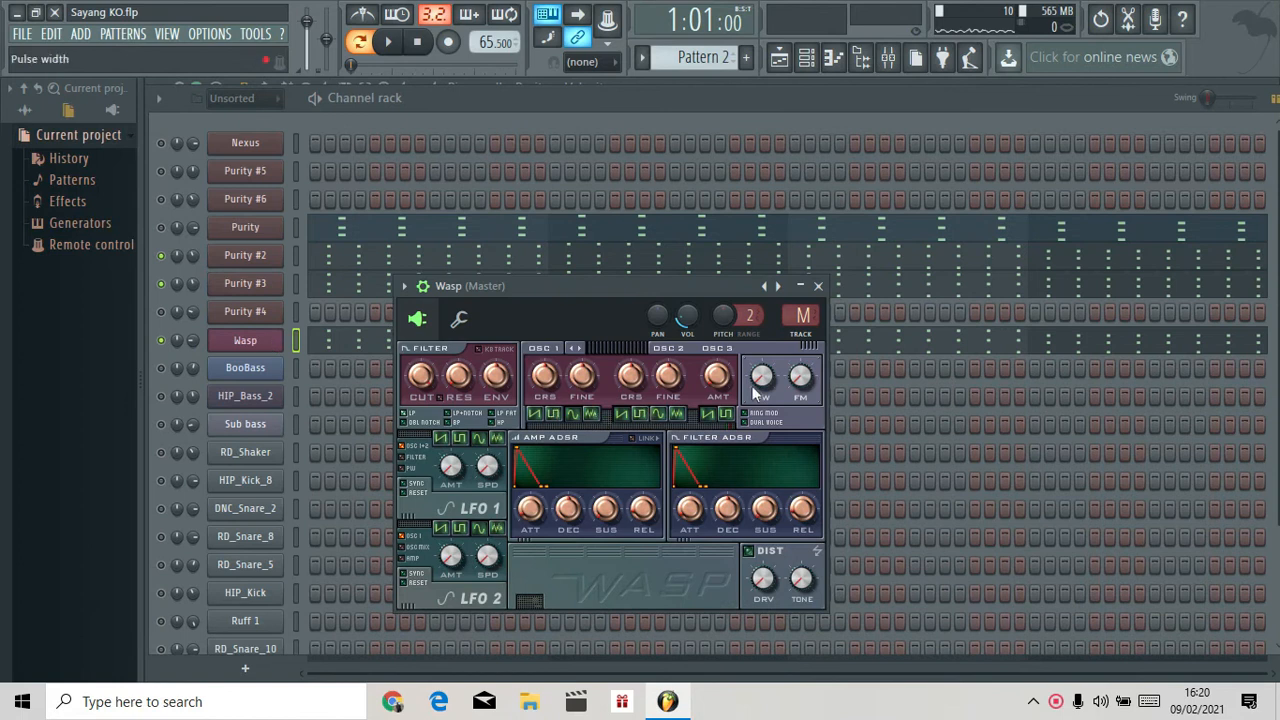
click(372, 348)
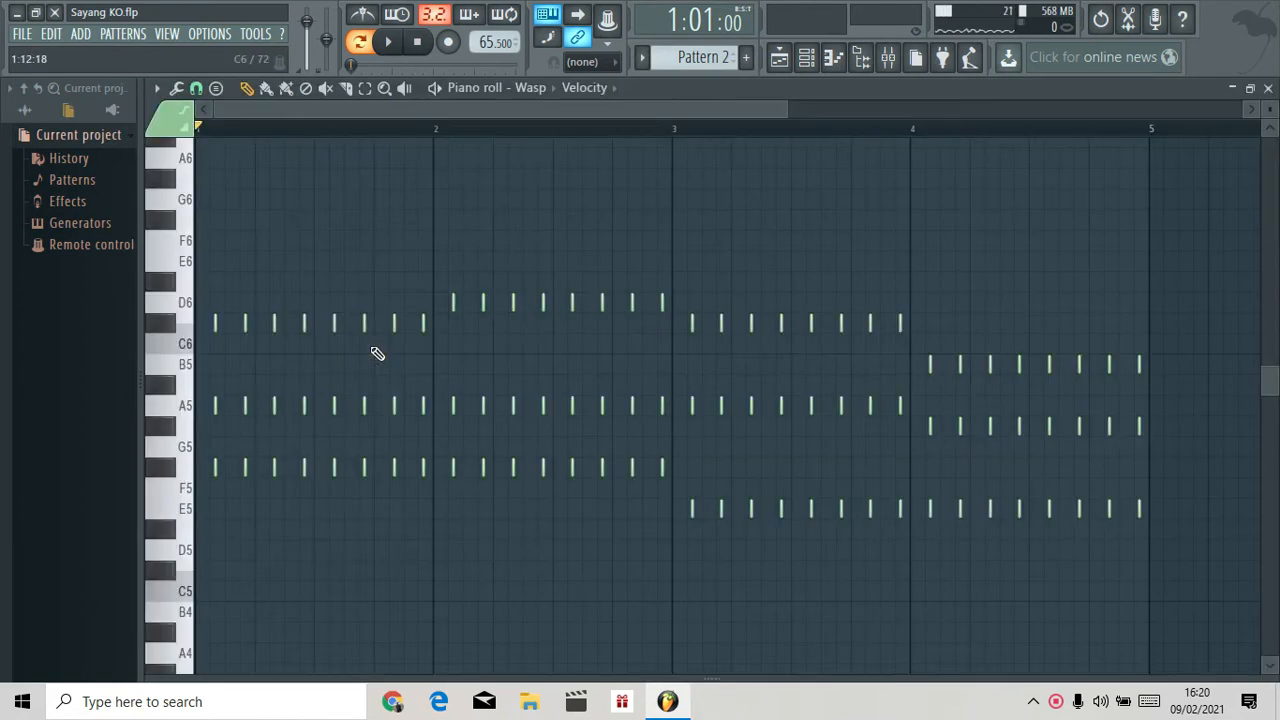
click(807, 55)
Examine the Purity #2 channel's Pattern 2 notes up close in the piano roll, from bar 1 through bar 4.
click(413, 260)
drag(792, 118, 360, 131)
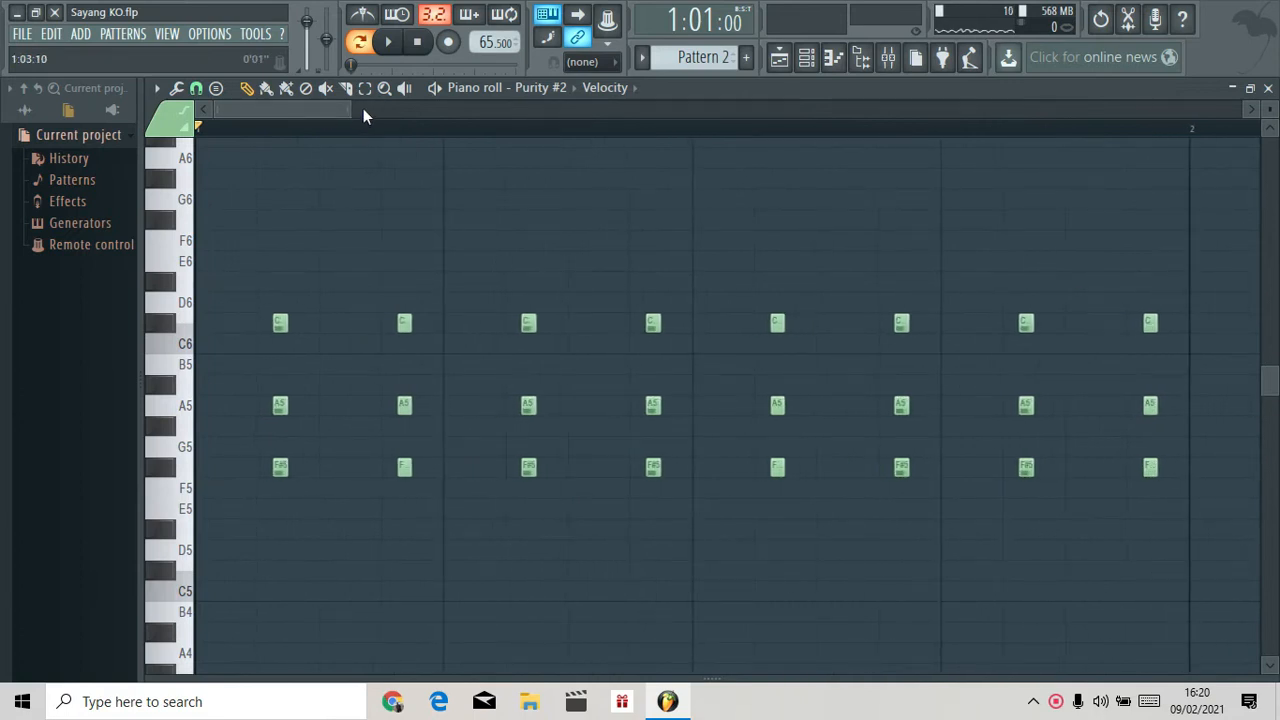
drag(354, 112, 733, 121)
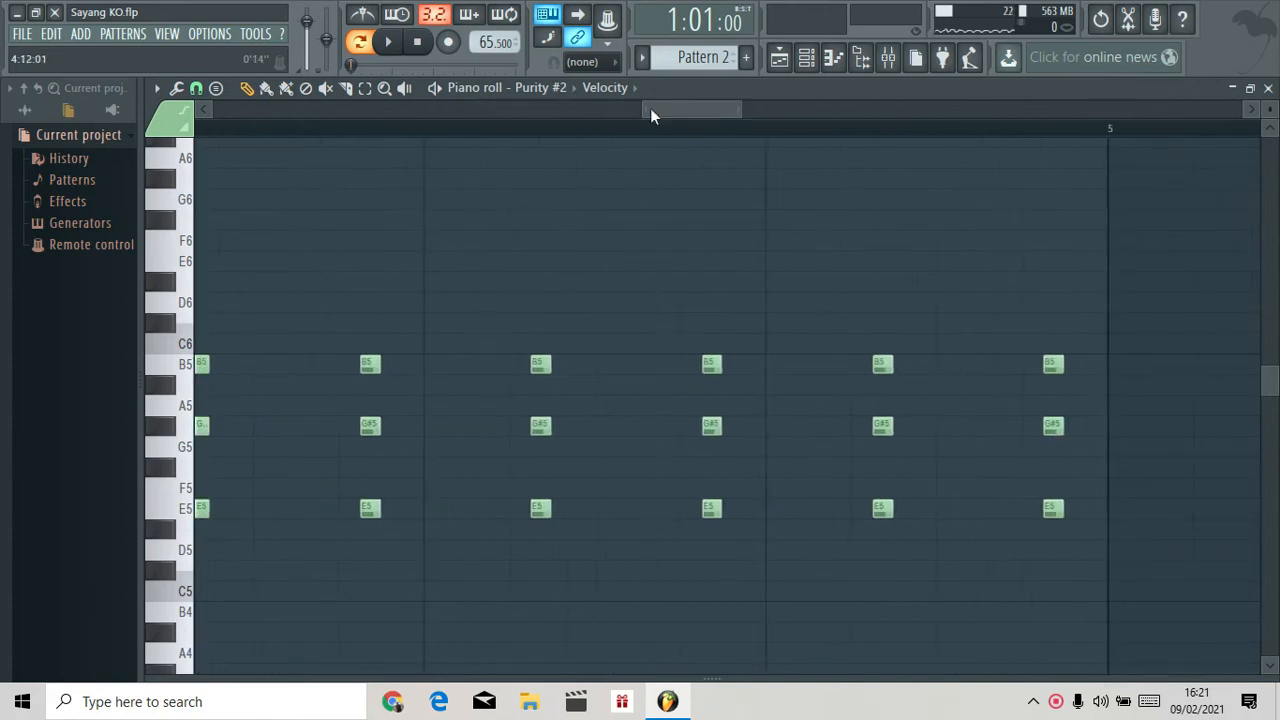
drag(646, 109, 214, 110)
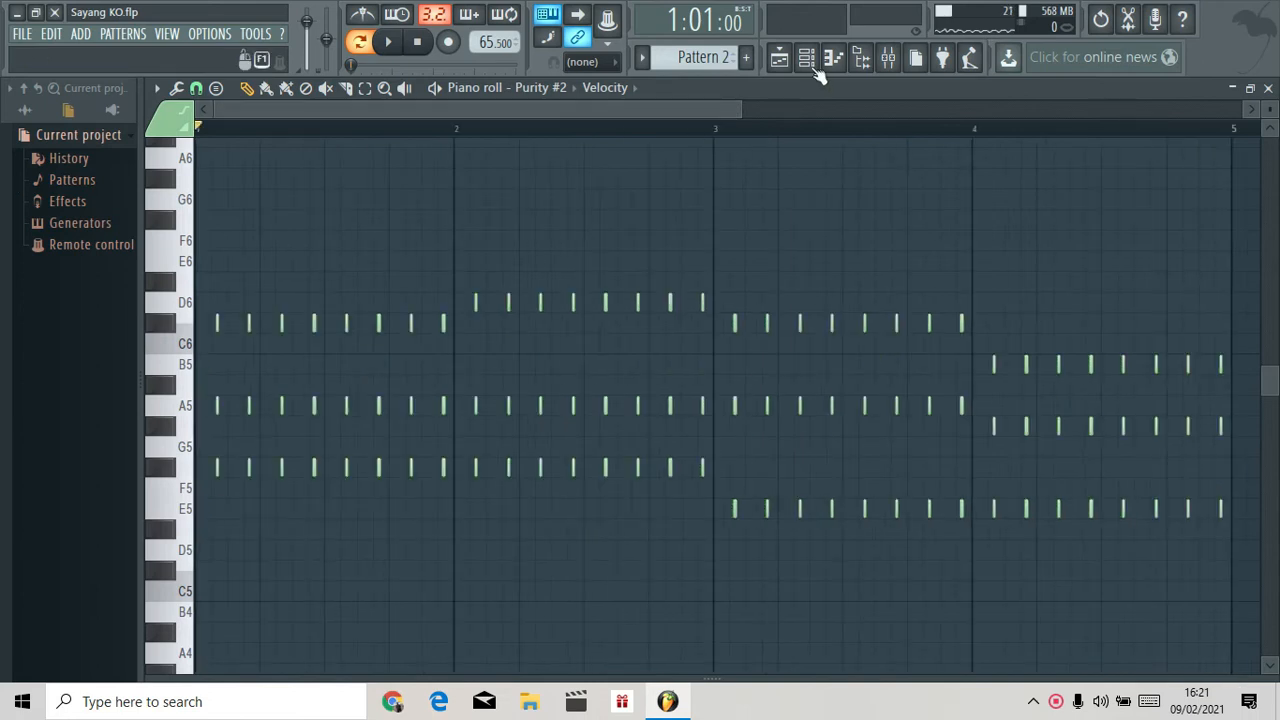
Copy the Purity #2 channel's notes and paste them into the Purity #3 and Wasp channels.
click(806, 57)
right_click(258, 257)
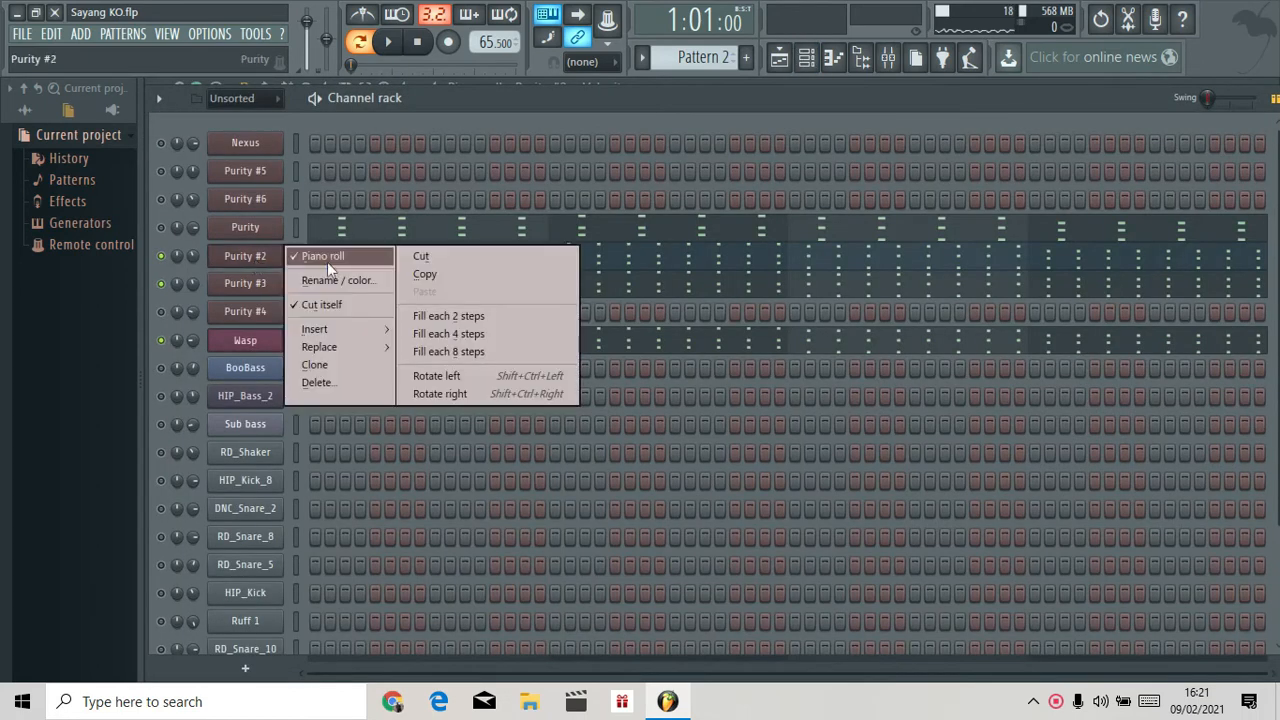
click(440, 283)
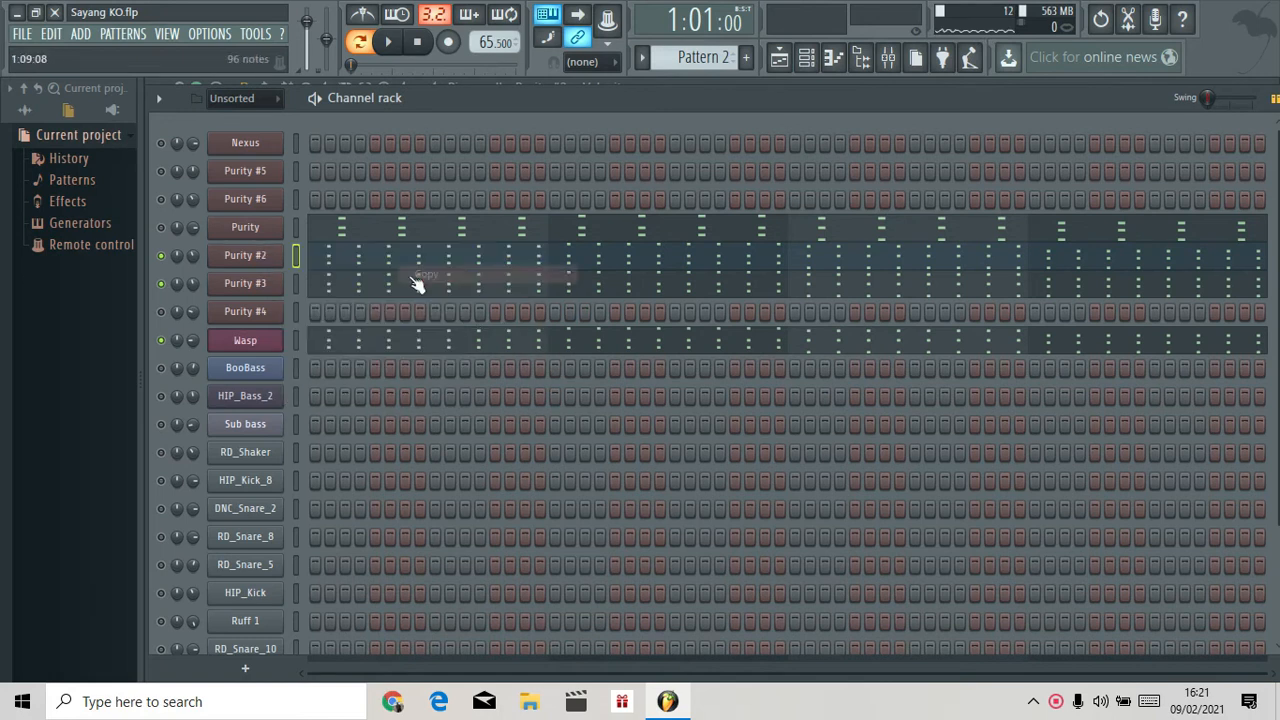
right_click(258, 285)
click(428, 319)
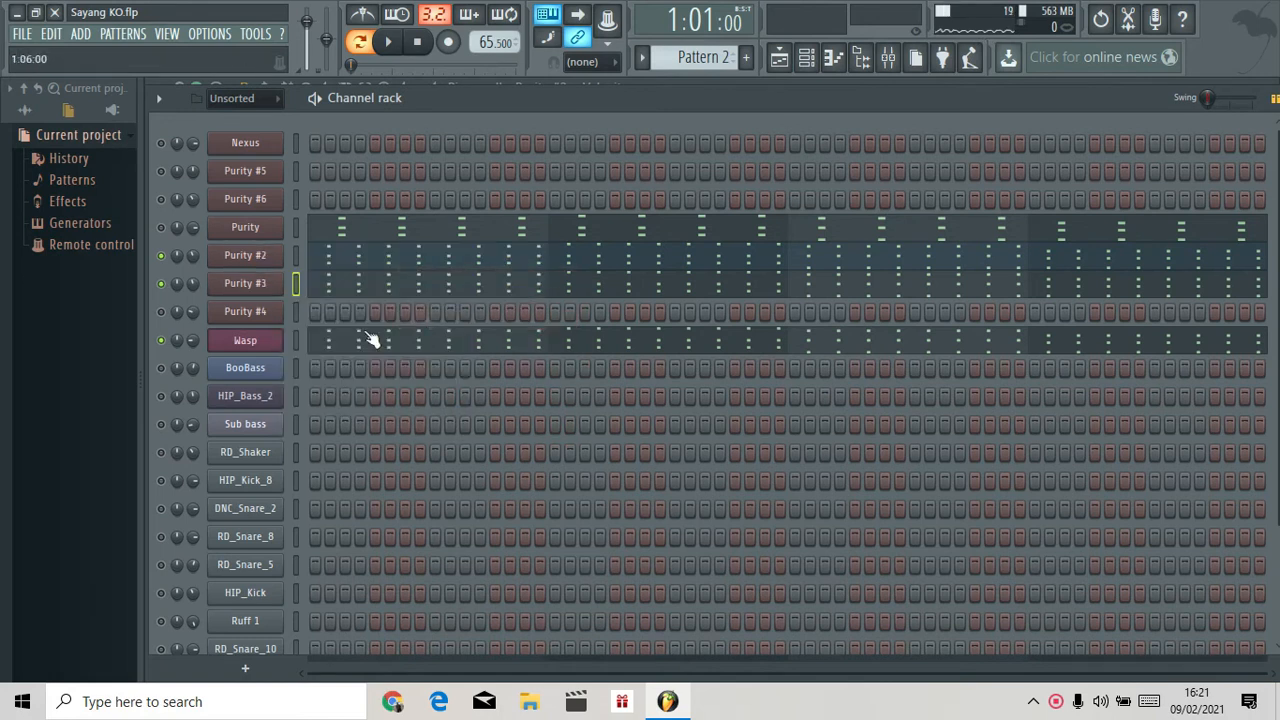
right_click(275, 341)
click(421, 377)
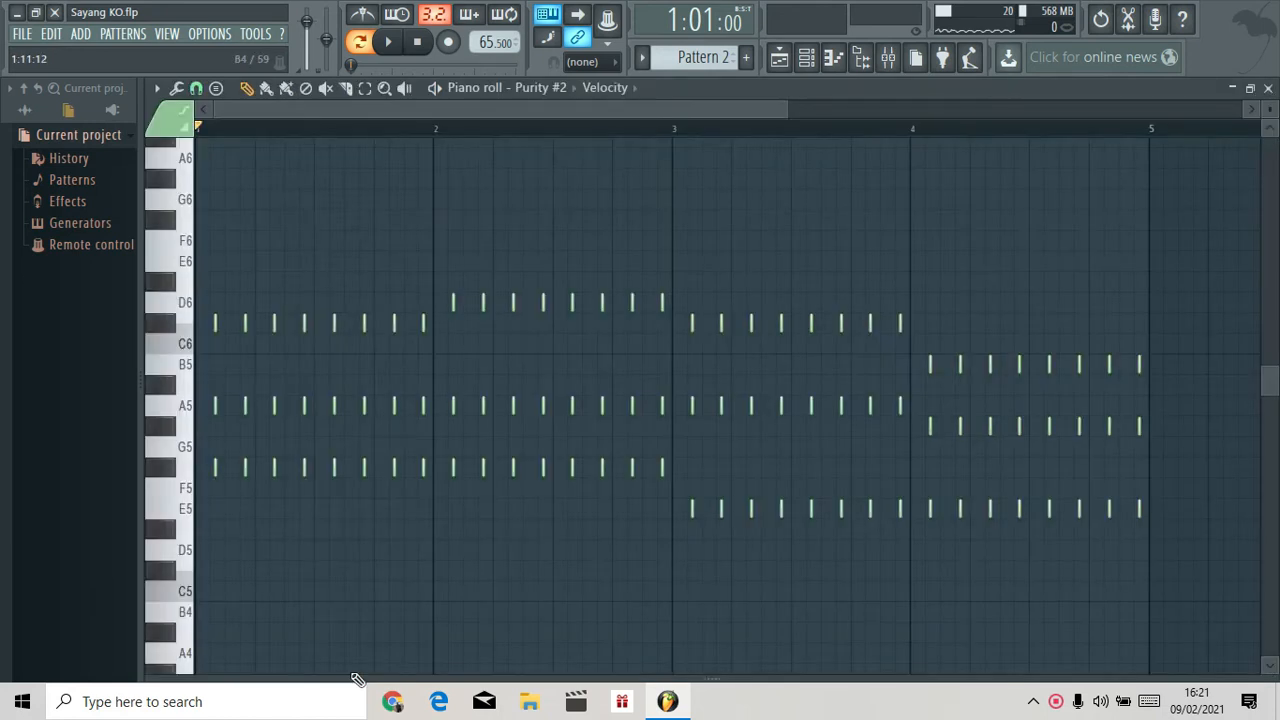
Inspect the note velocities of the Purity #2 channel in the piano roll, and return to the channel rack.
drag(354, 680, 401, 10)
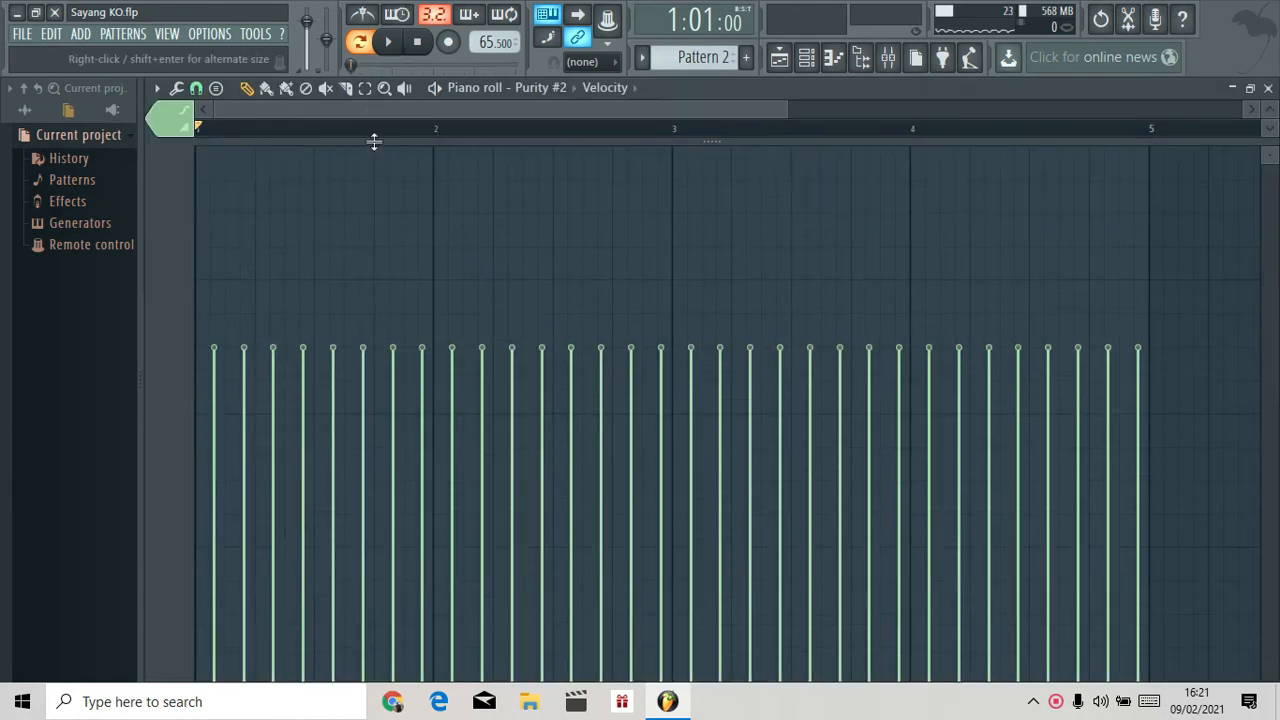
drag(371, 140, 376, 215)
drag(355, 709, 355, 712)
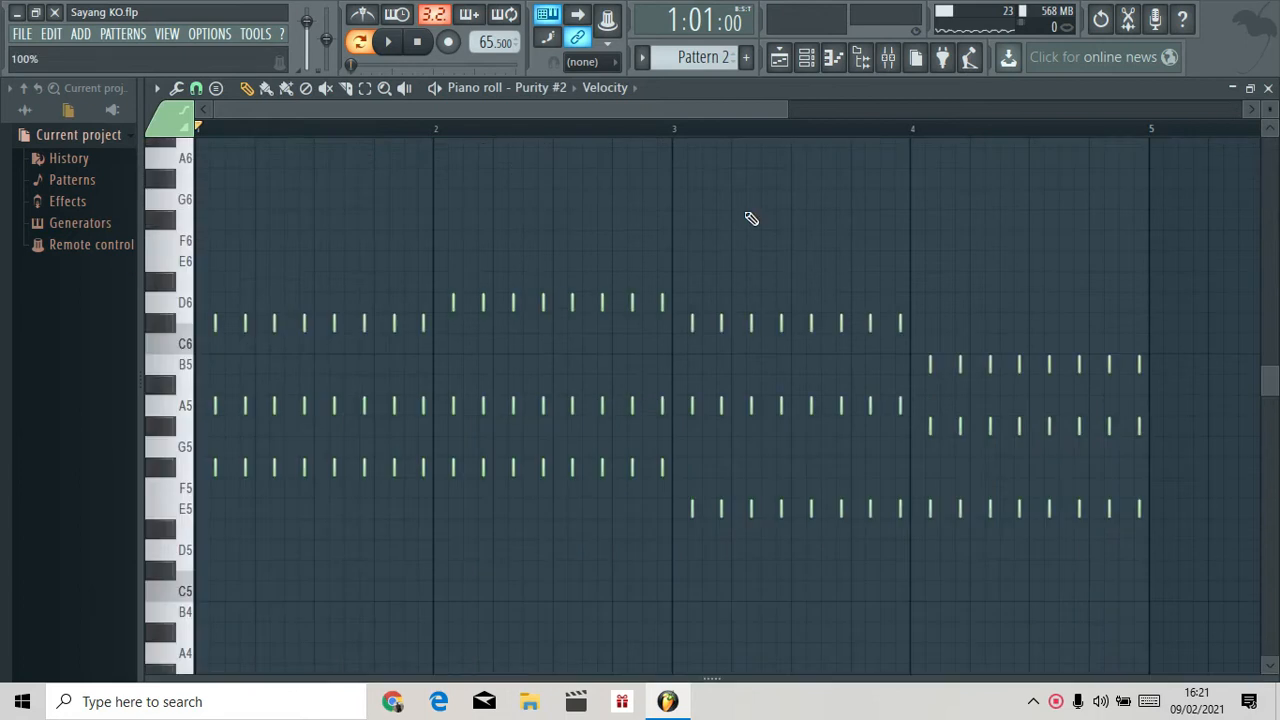
click(806, 57)
Play Pattern 2 with the Purity, Purity #2, Purity #3 and Wasp channels sounding together.
click(315, 98)
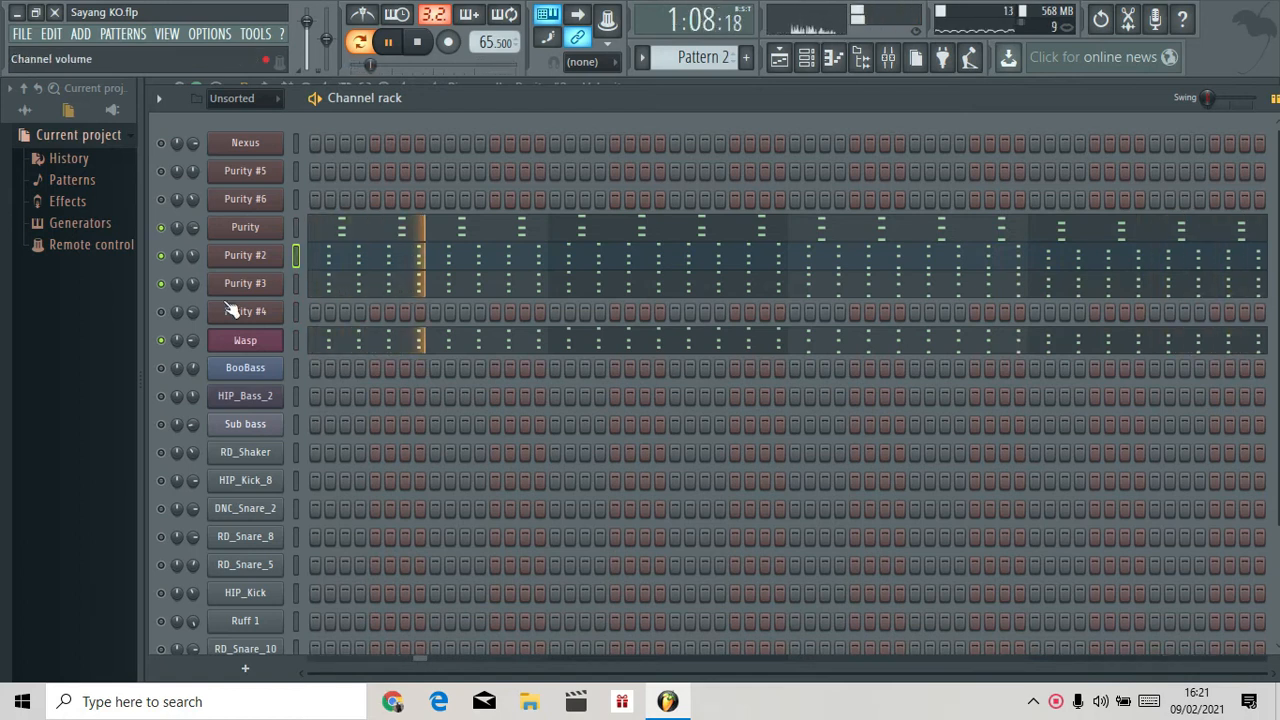
click(818, 72)
click(818, 72)
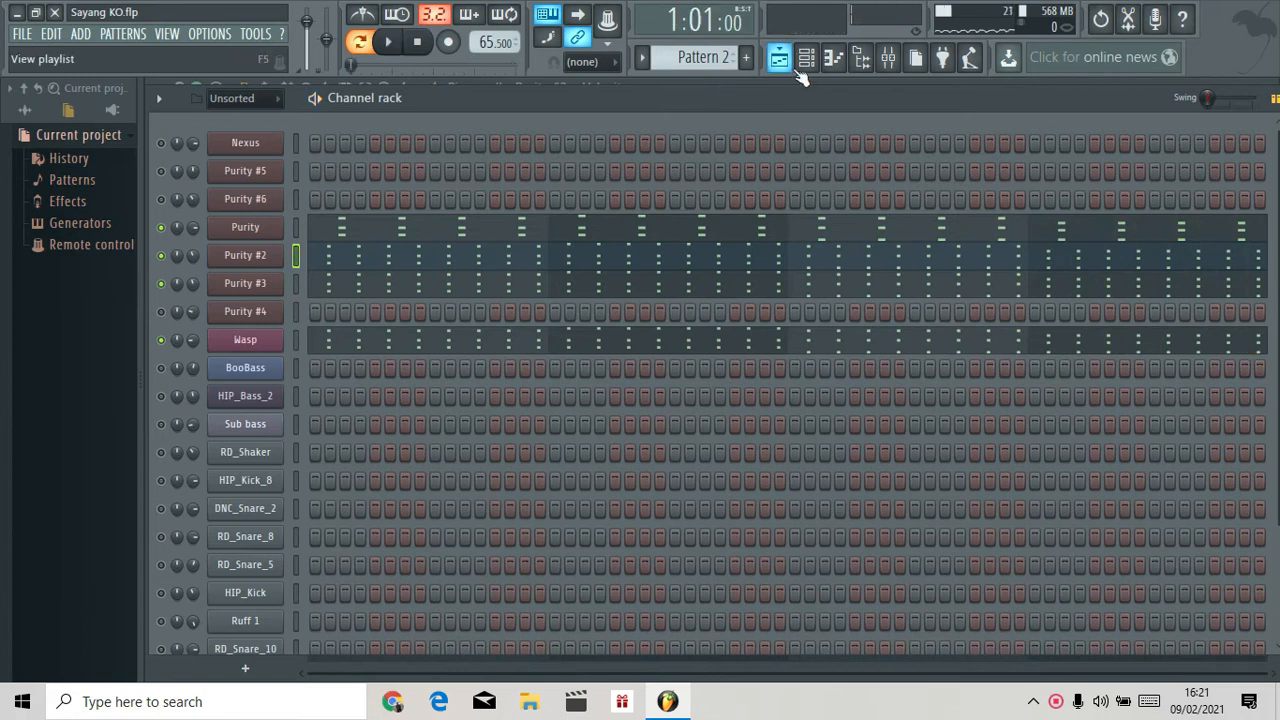
key(space)
Switch to Pattern 3 and check the instrument loaded in the Nexus channel.
click(703, 57)
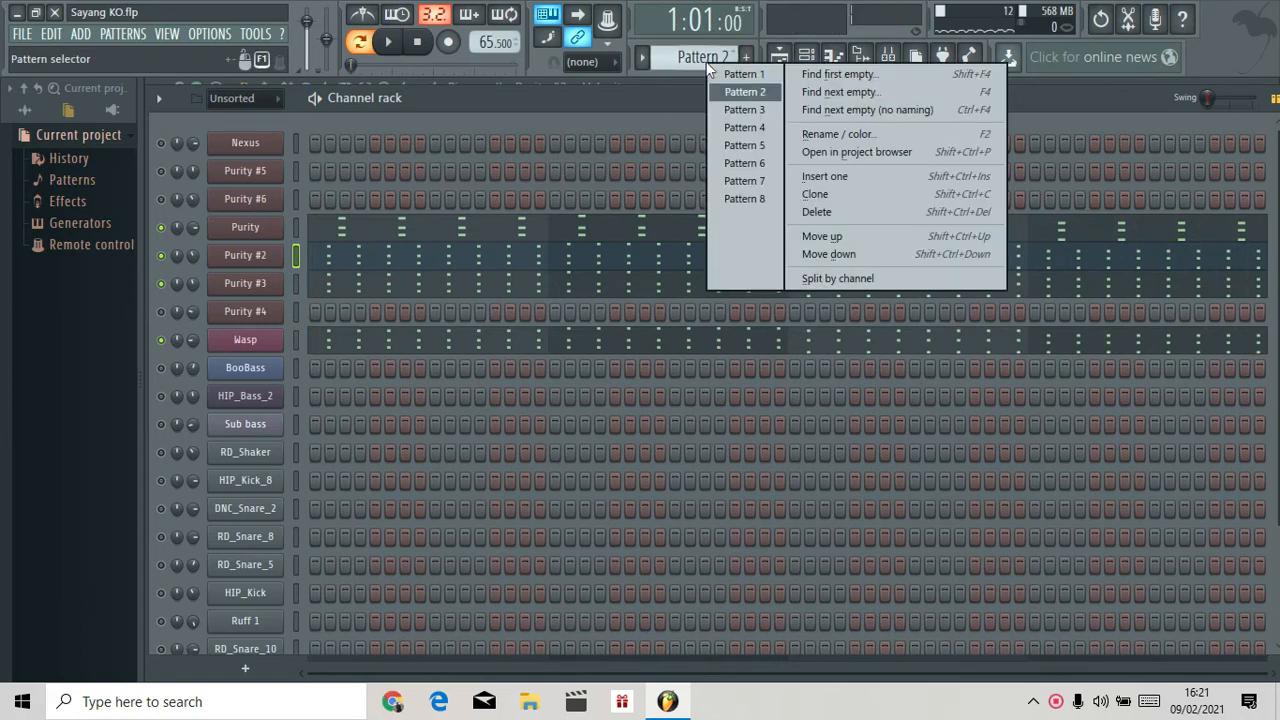
click(740, 111)
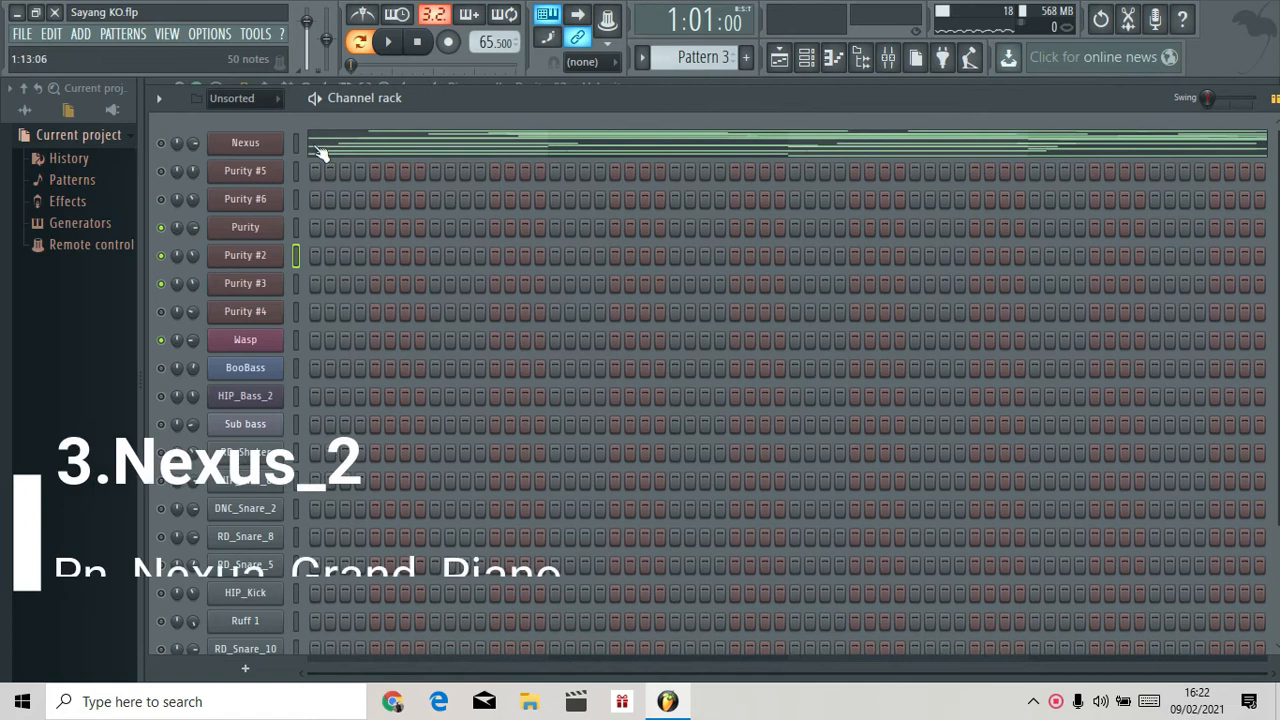
click(212, 143)
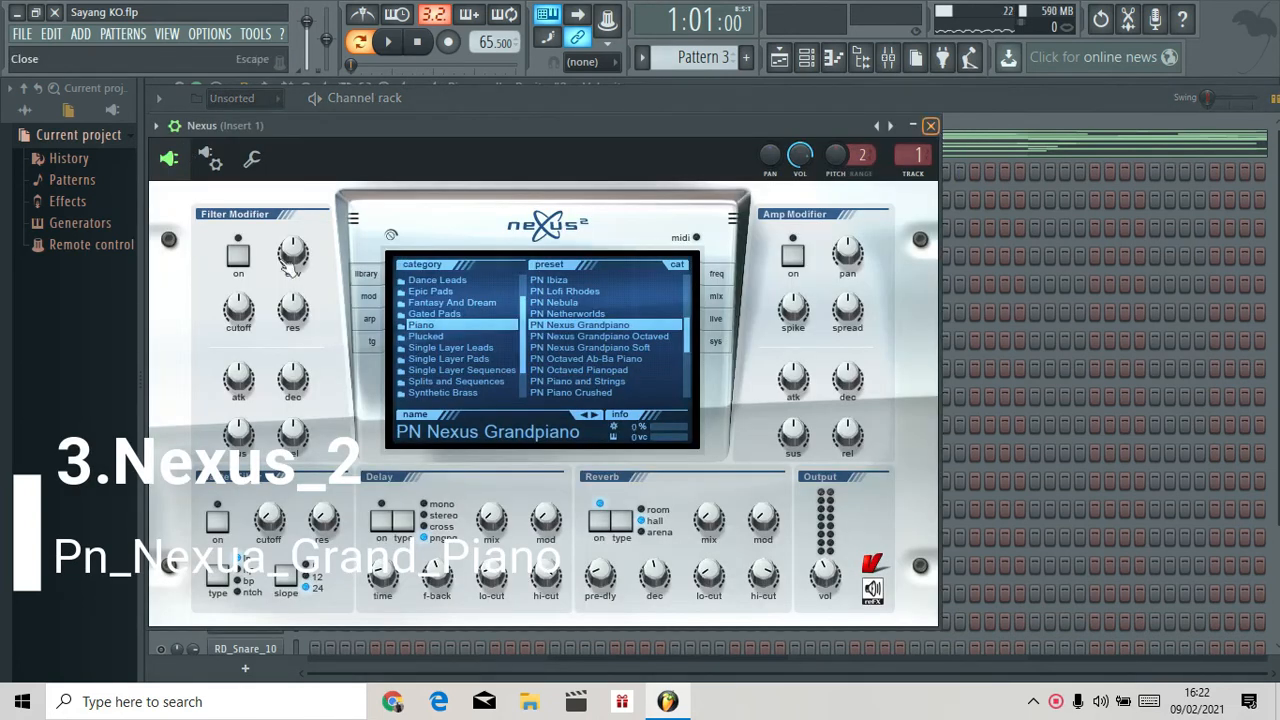
click(930, 126)
Solo the Nexus channel and examine its PN Nexus Grandpiano preset in the Piano category.
right_click(174, 142)
key(Escape)
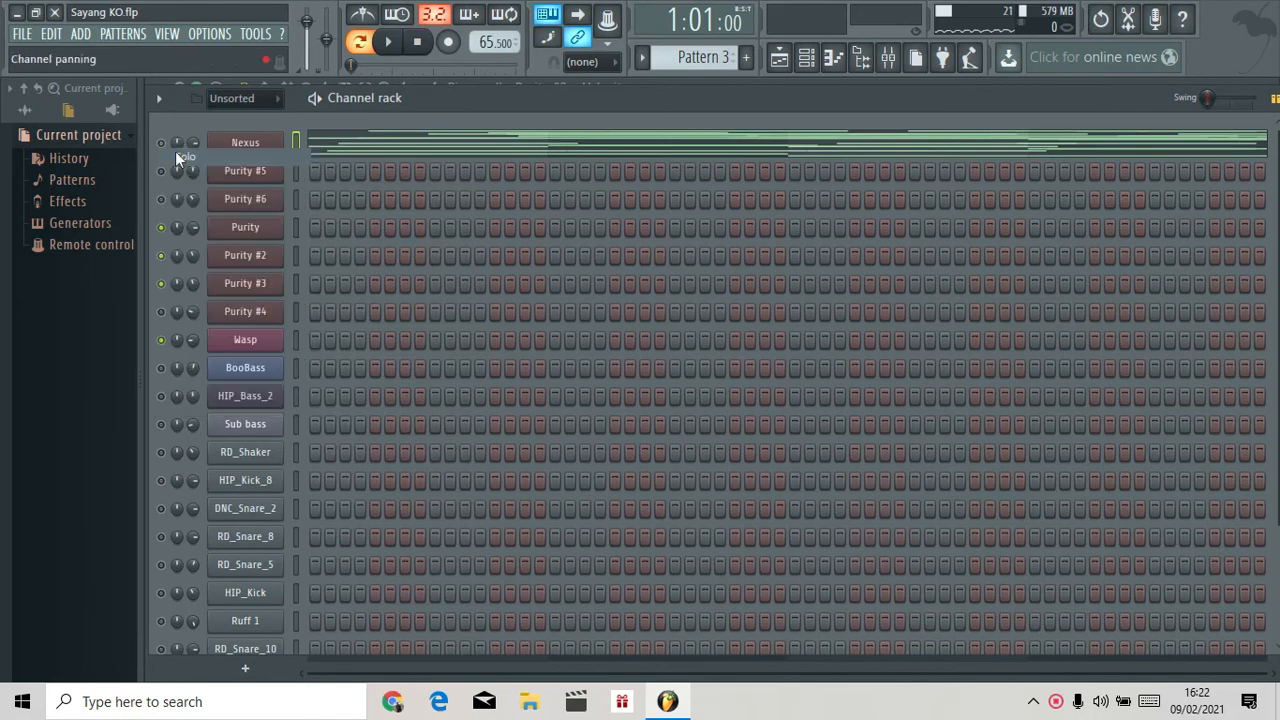
click(257, 143)
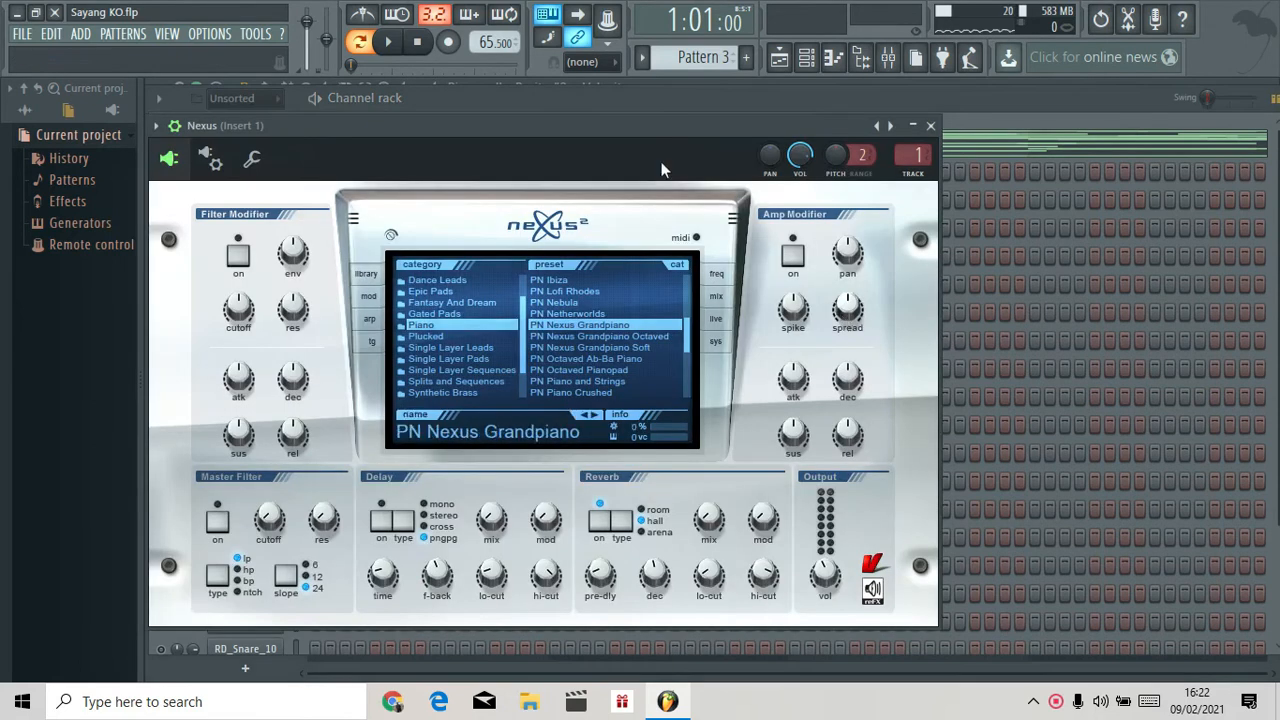
drag(579, 128, 792, 91)
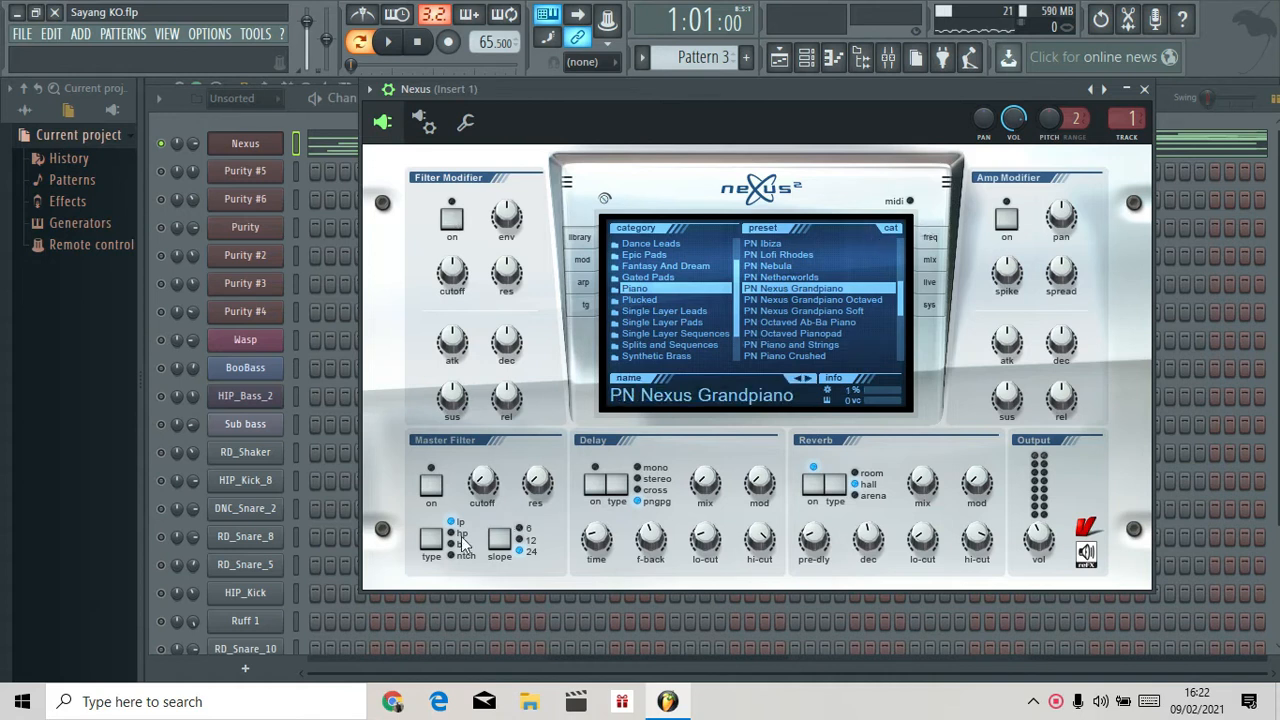
Examine the Effector plugin's Stereo effect on the Insert 1 mixer track, and close the mixer and Nexus windows.
click(890, 62)
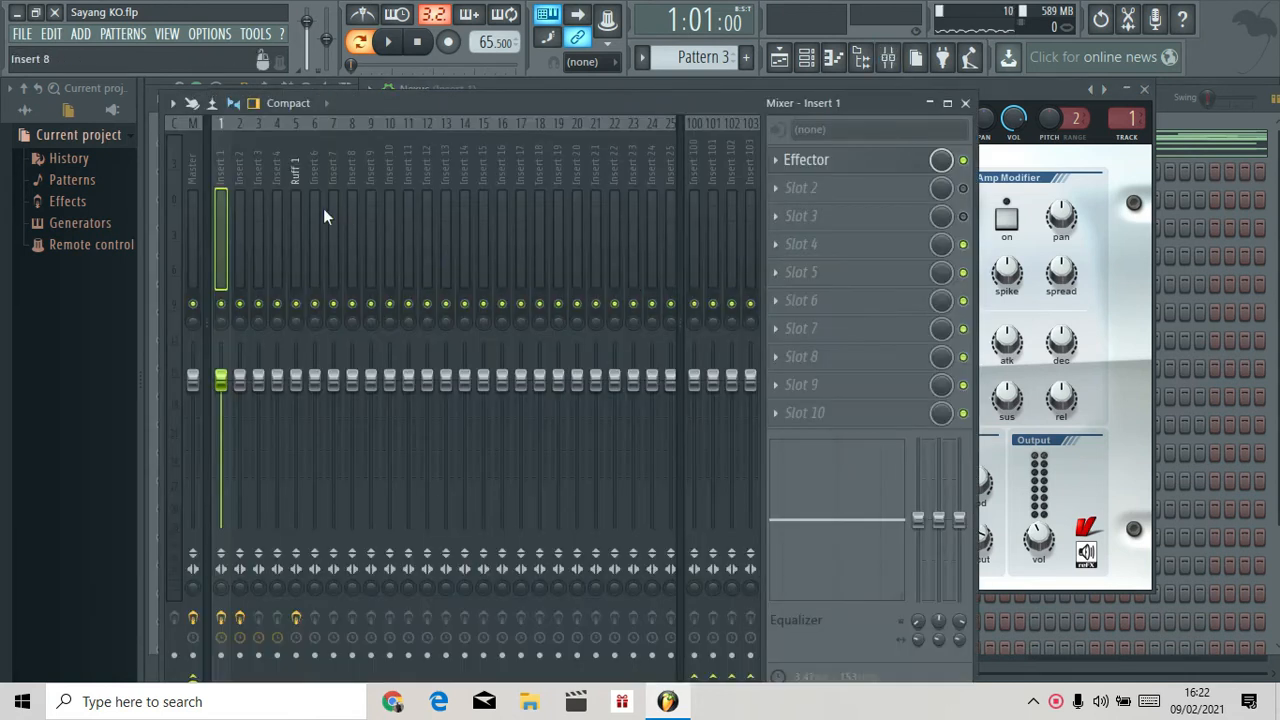
click(864, 172)
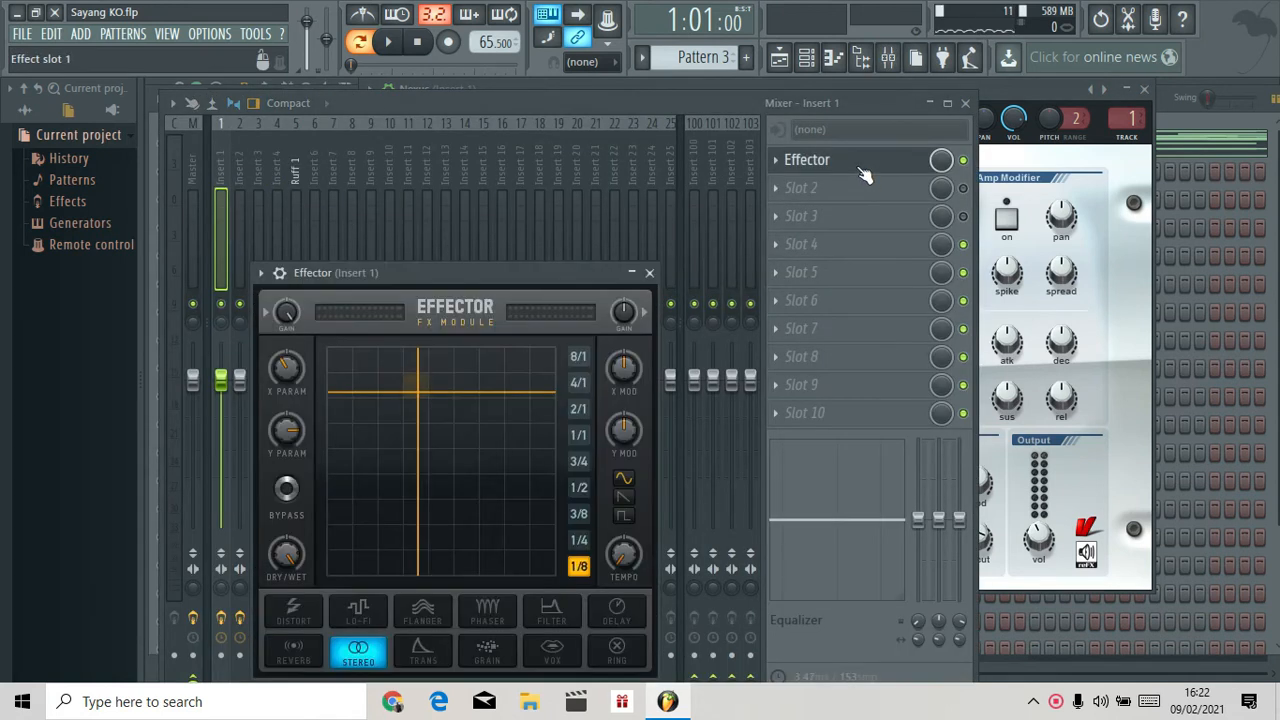
click(864, 172)
click(864, 172)
click(864, 172)
click(965, 103)
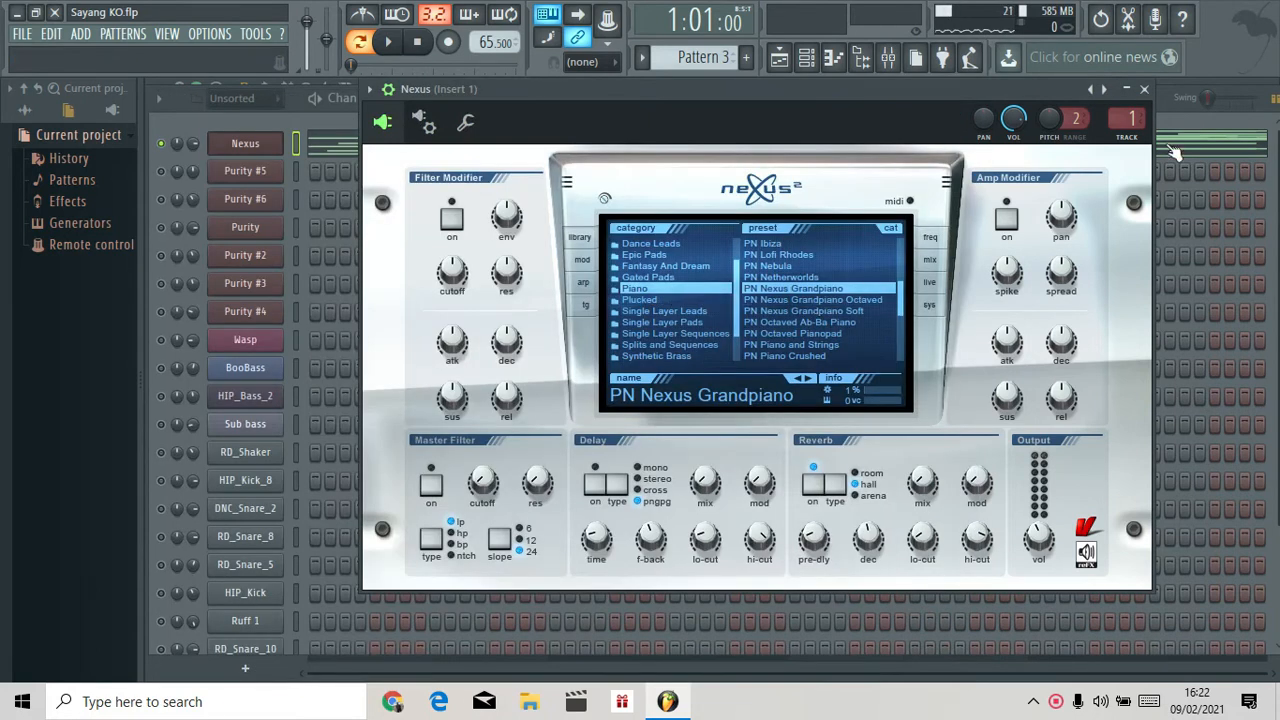
click(1146, 90)
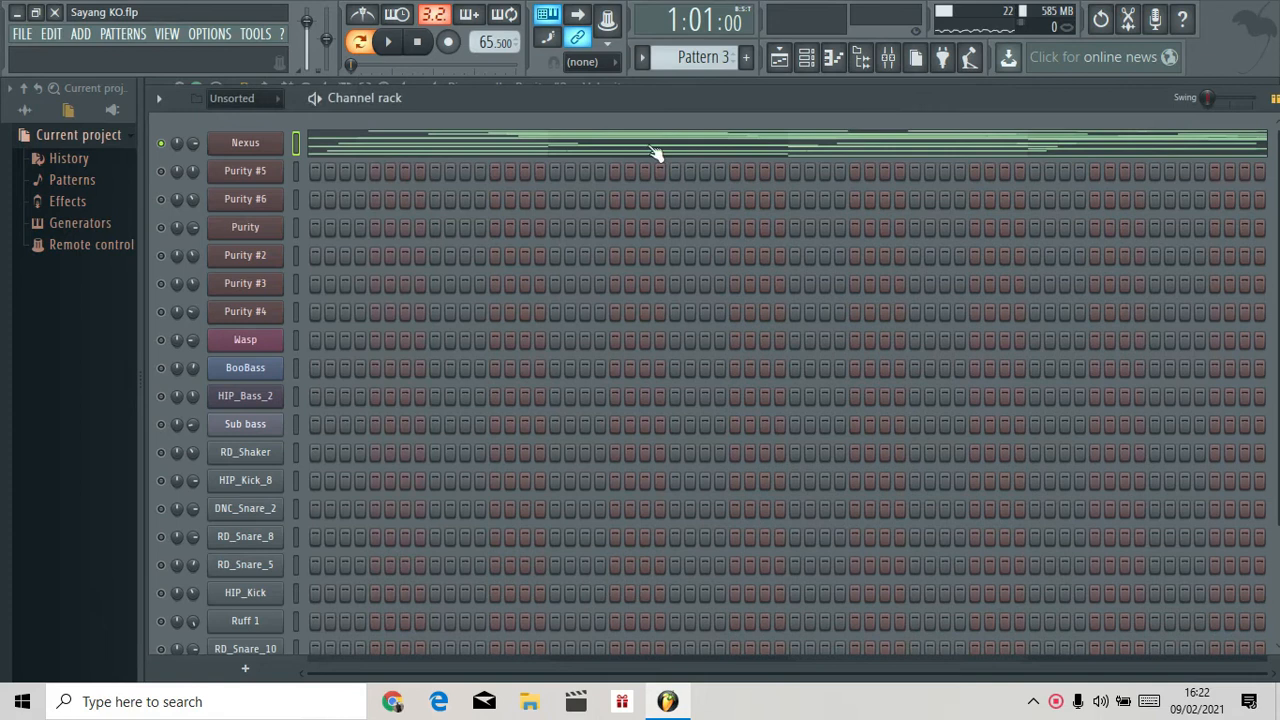
Play the Nexus channel's Pattern 3 notes in the piano roll, and examine them up close from bar 1 through bar 4.
click(451, 145)
drag(786, 108, 474, 129)
key(space)
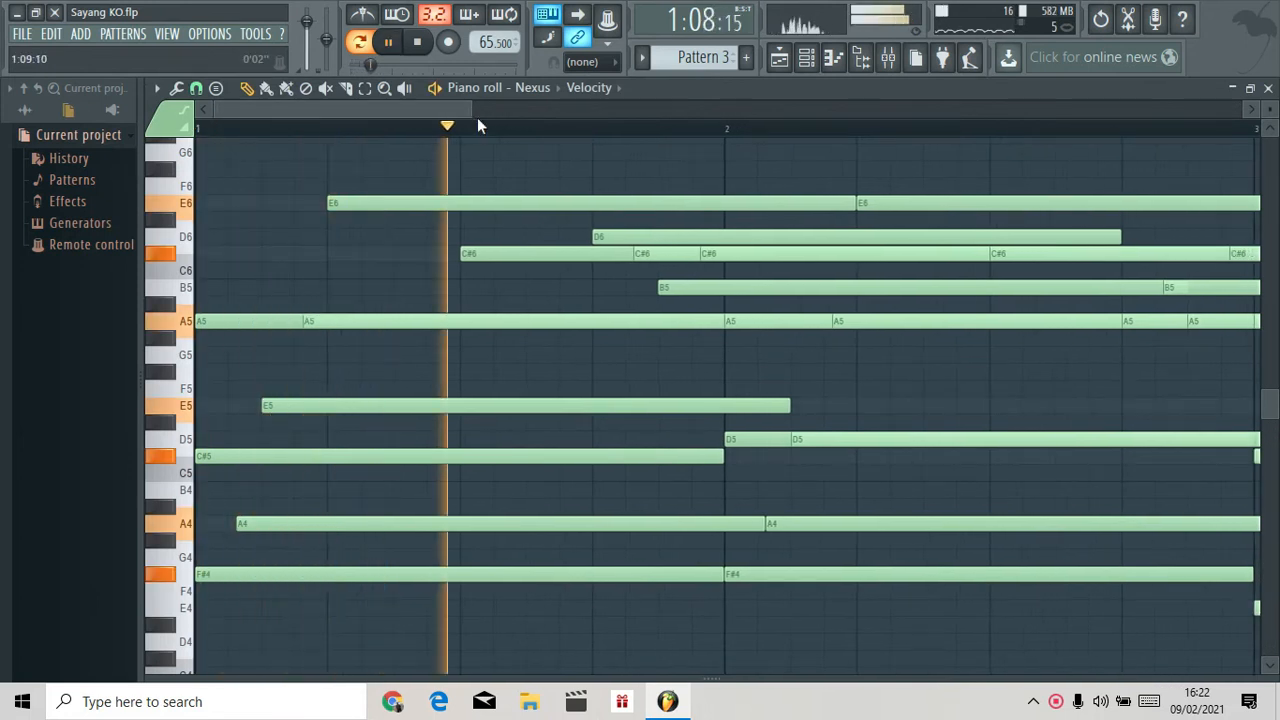
drag(413, 116, 341, 116)
key(space)
key(space)
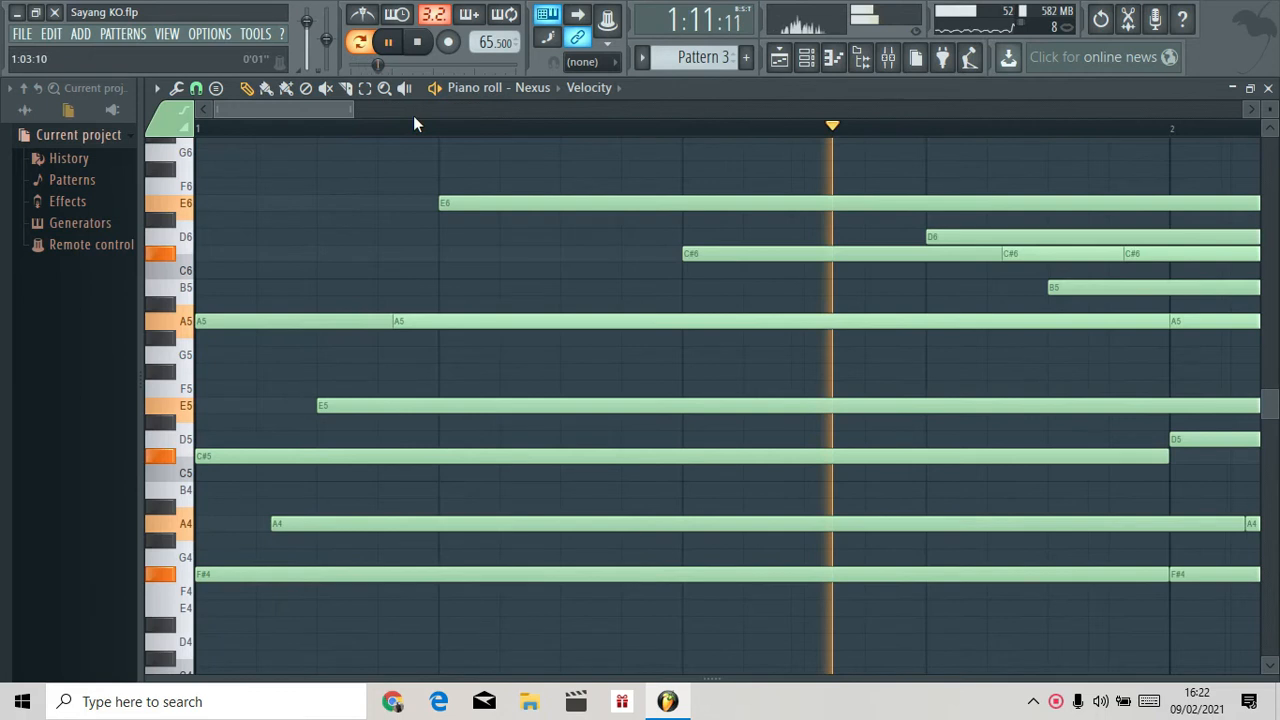
drag(435, 117, 724, 143)
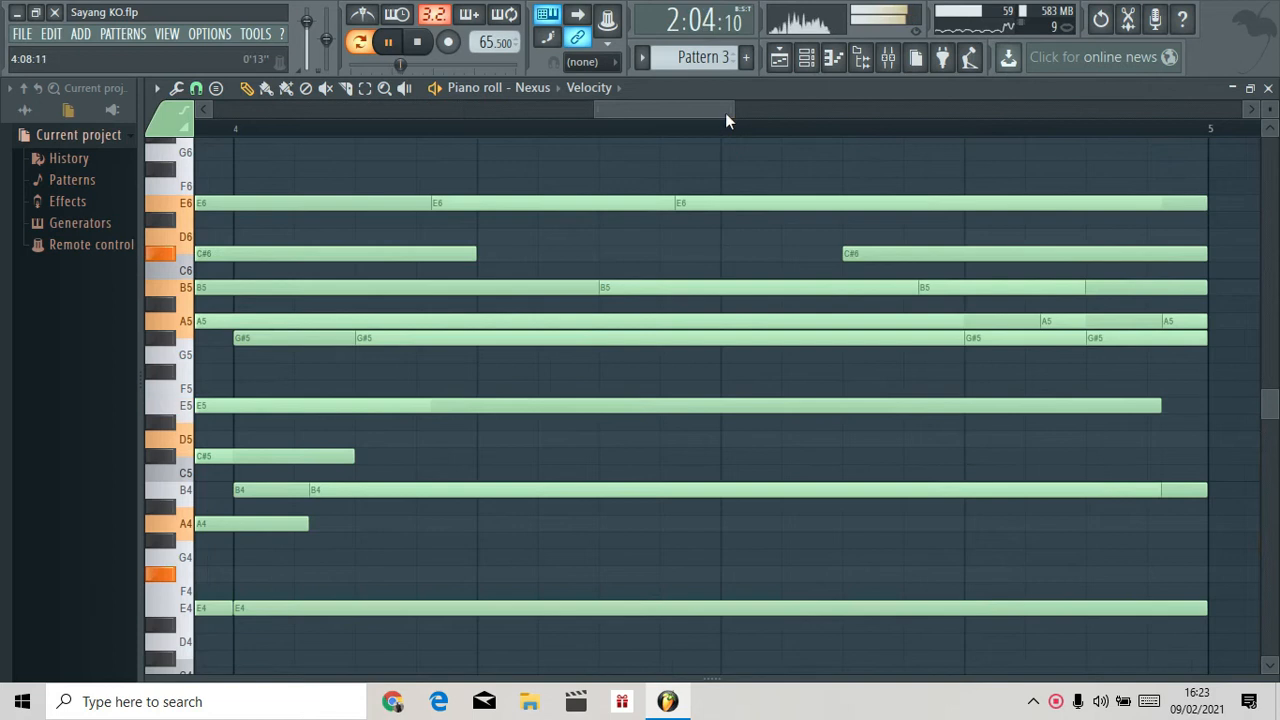
drag(734, 111, 733, 111)
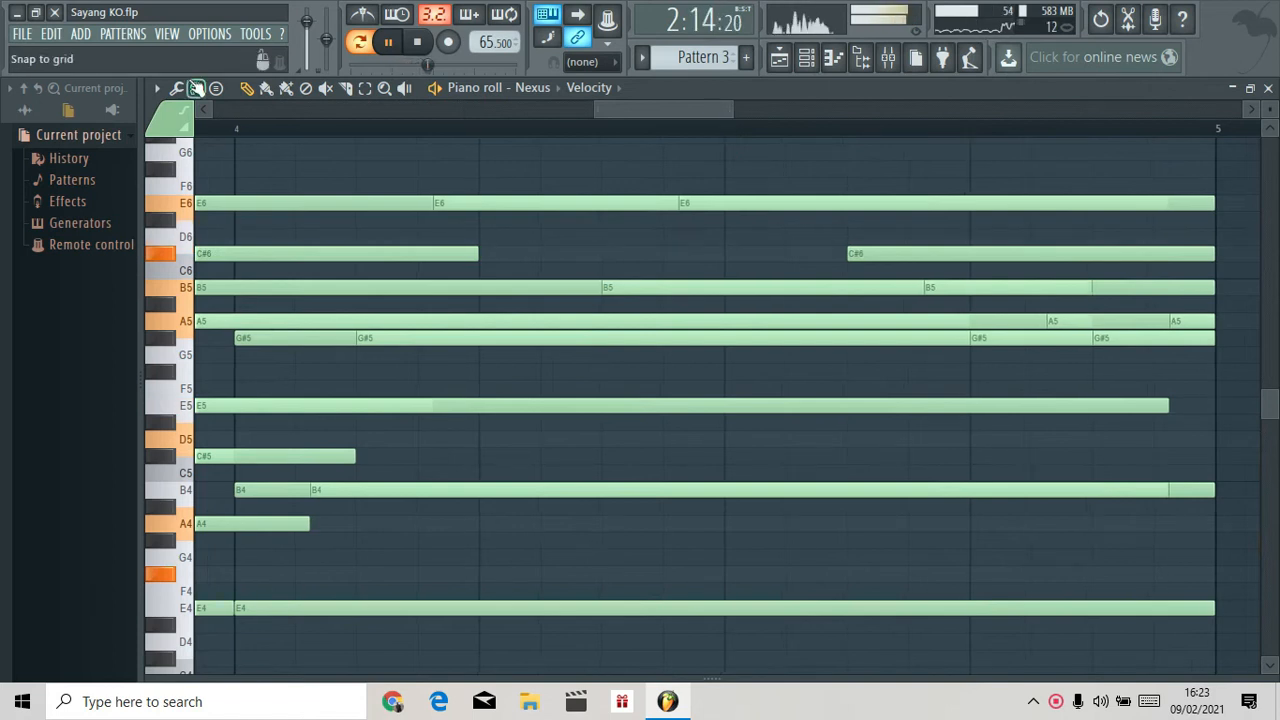
Examine the snap-to-grid resolutions available in the Nexus piano roll, including 1/4 step, and stop playback.
click(196, 88)
click(221, 213)
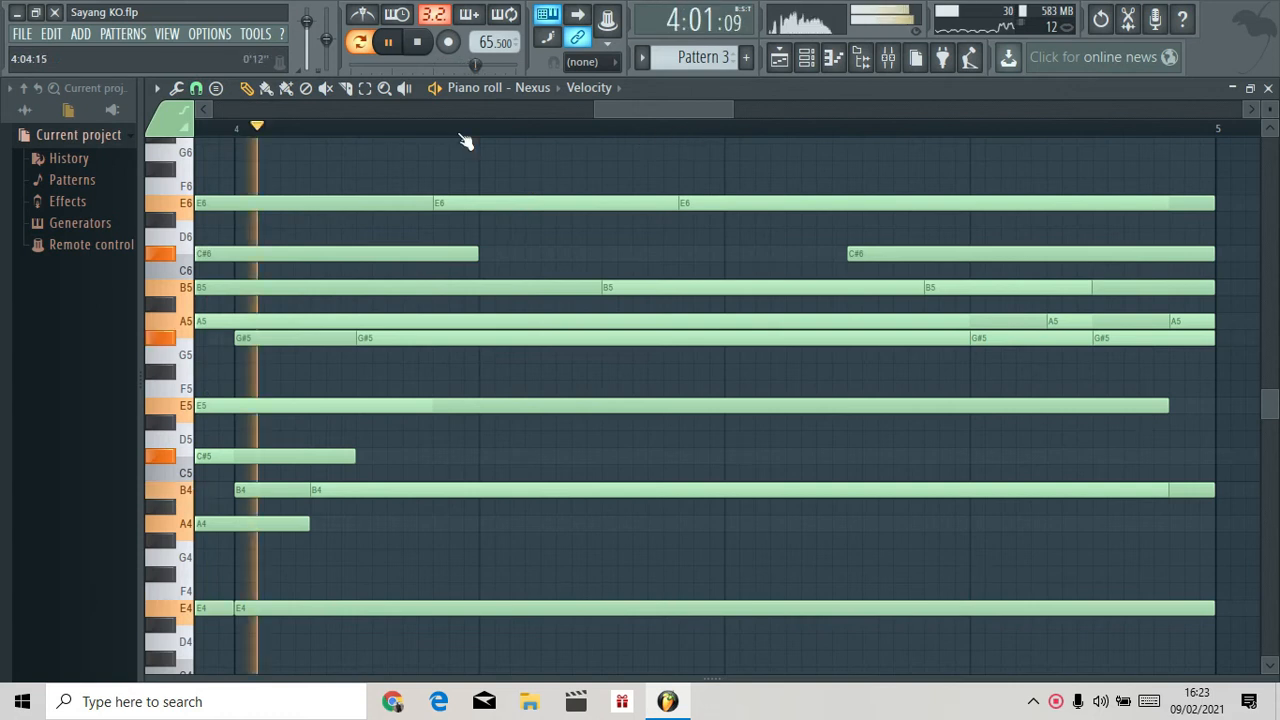
click(205, 93)
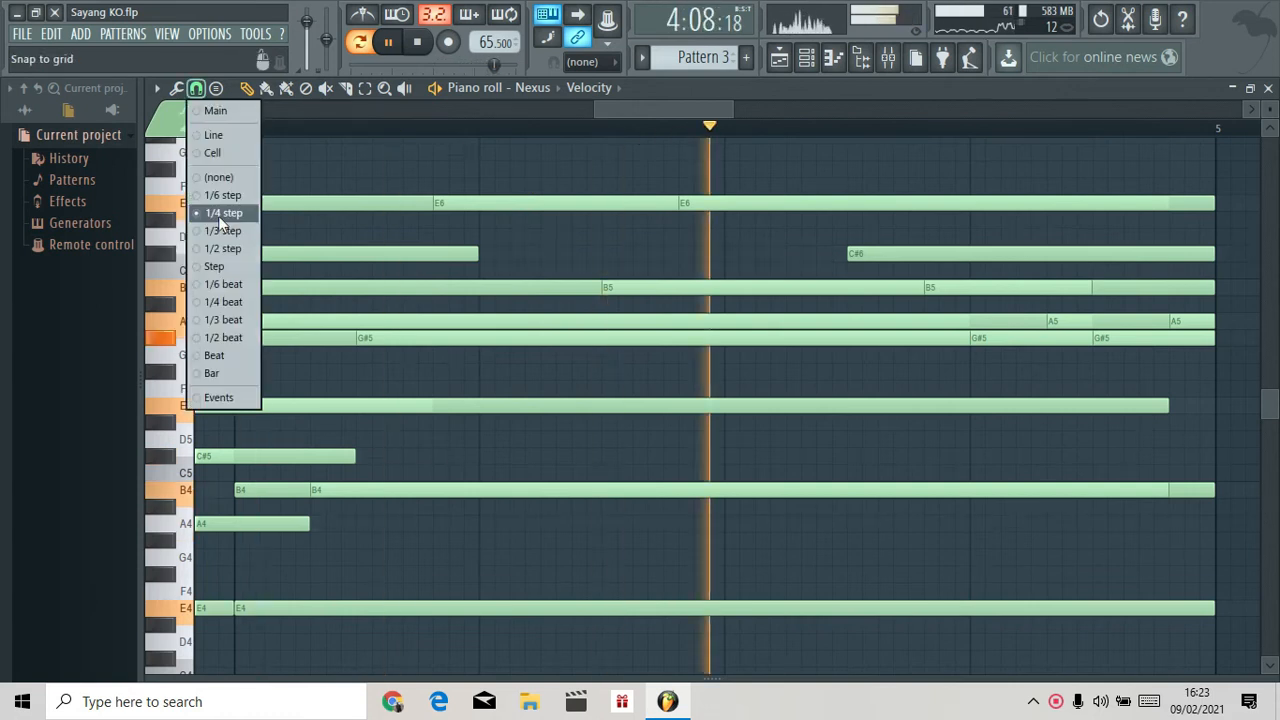
click(236, 303)
key(space)
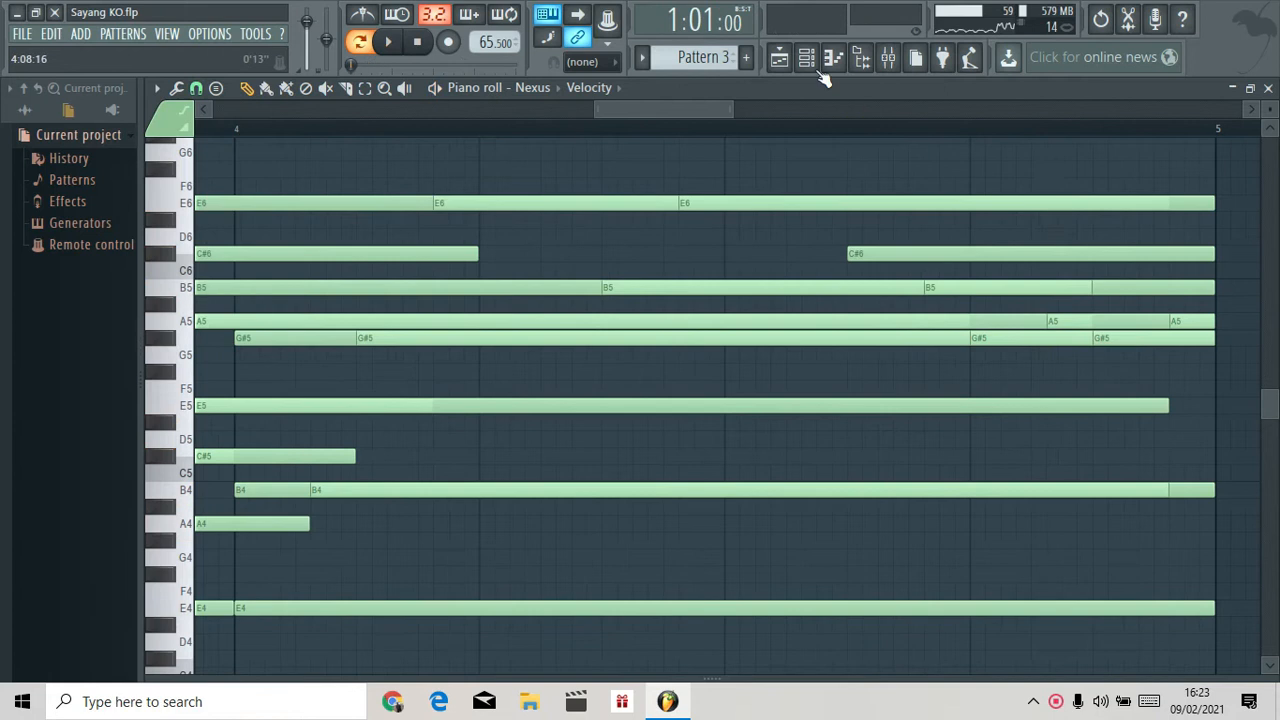
Return to the channel rack and switch to Pattern 4.
click(808, 60)
click(700, 58)
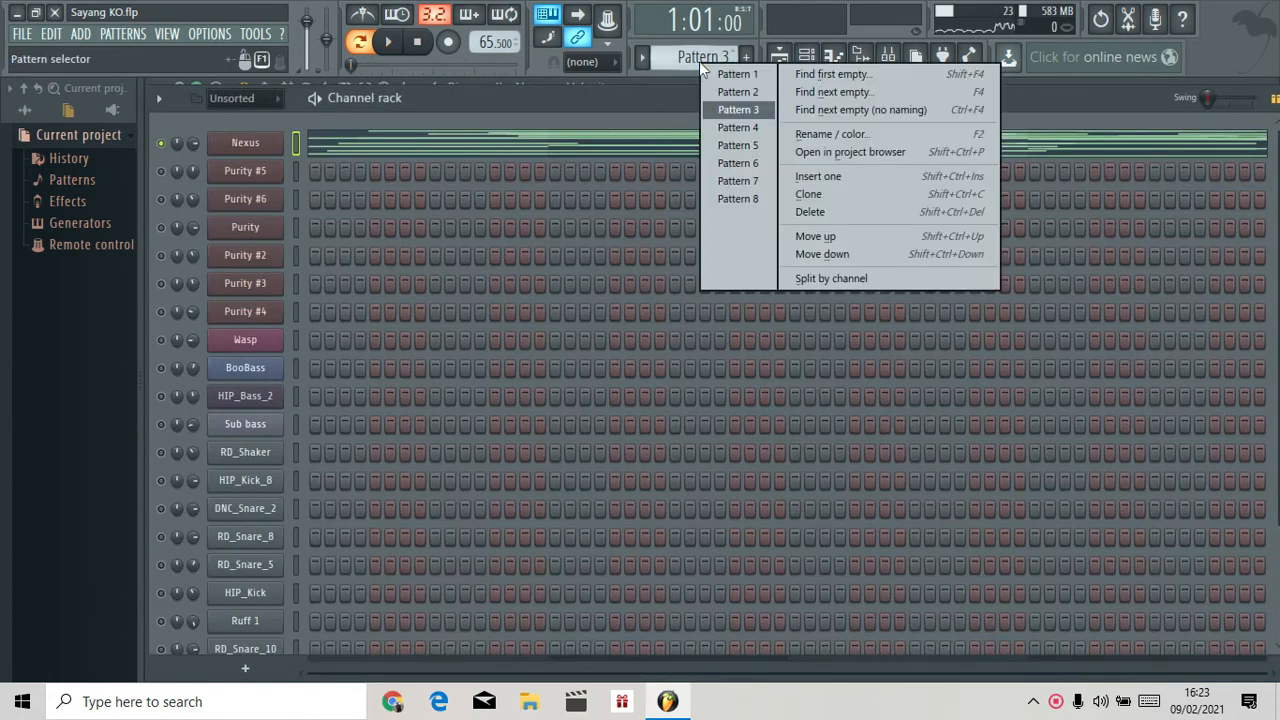
click(741, 130)
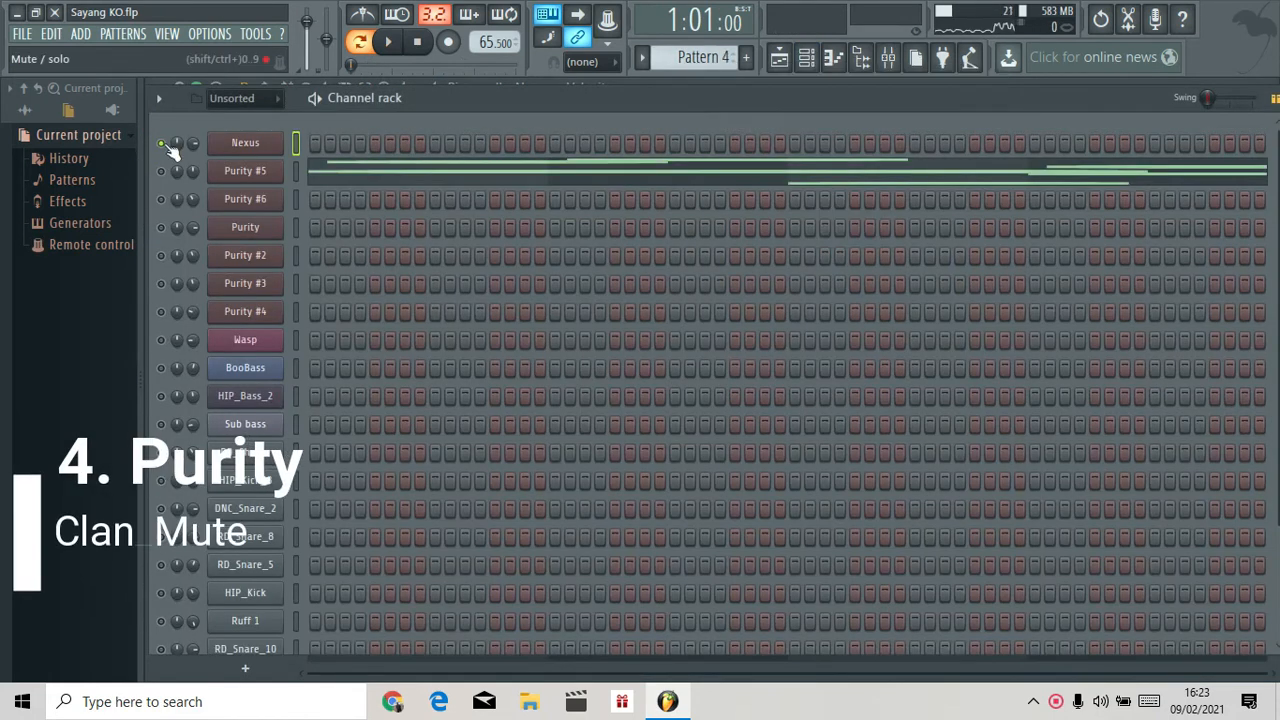
Solo the Purity #5 channel and examine its Clean Mute preset's category listing and edit settings.
click(268, 171)
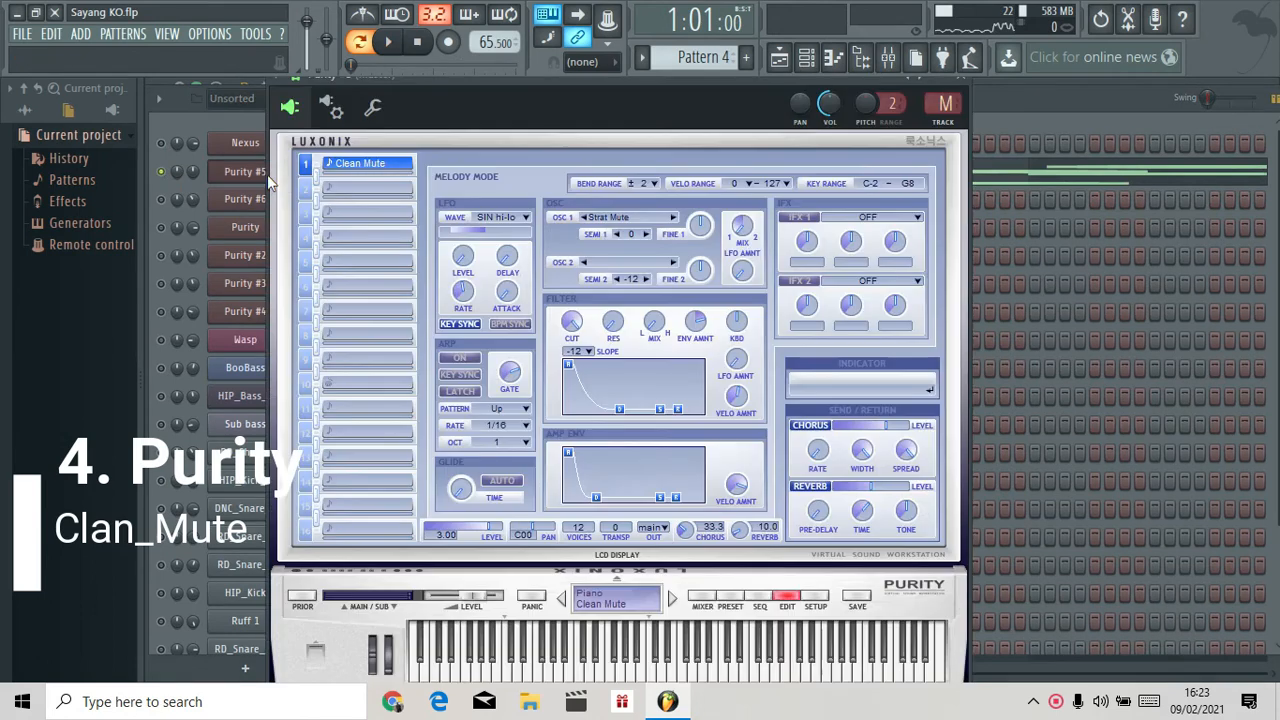
click(730, 597)
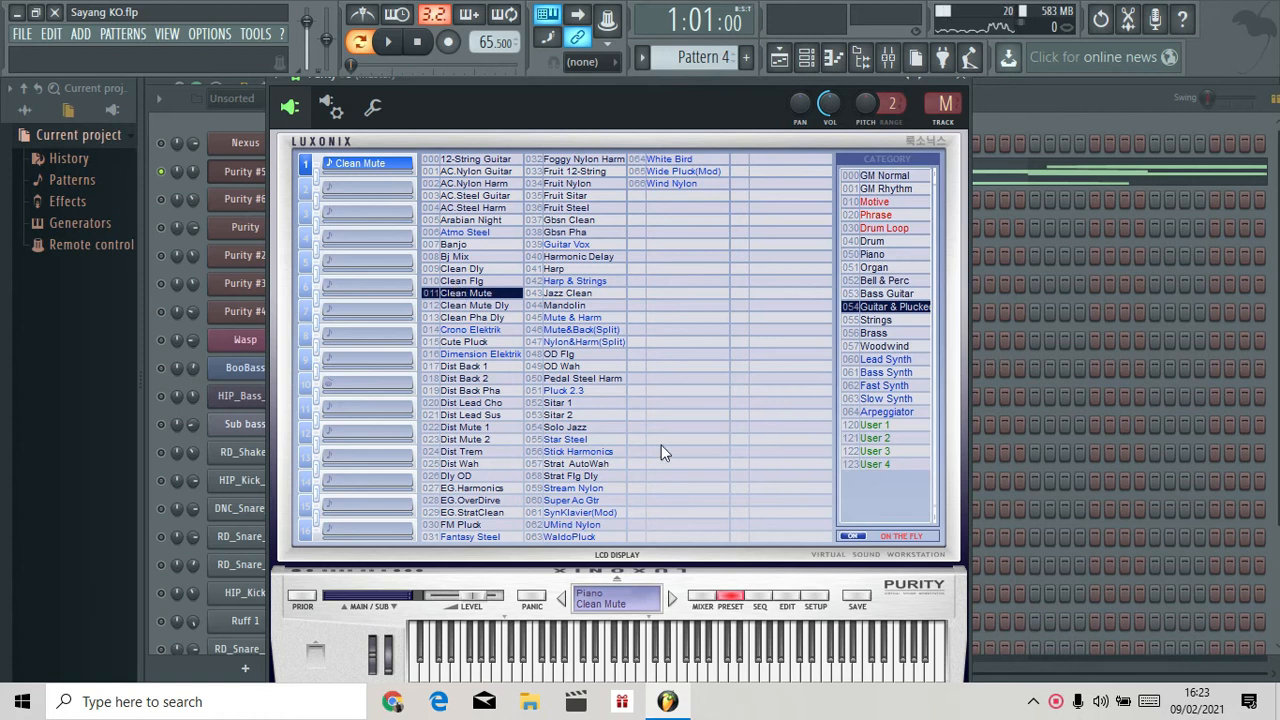
click(787, 598)
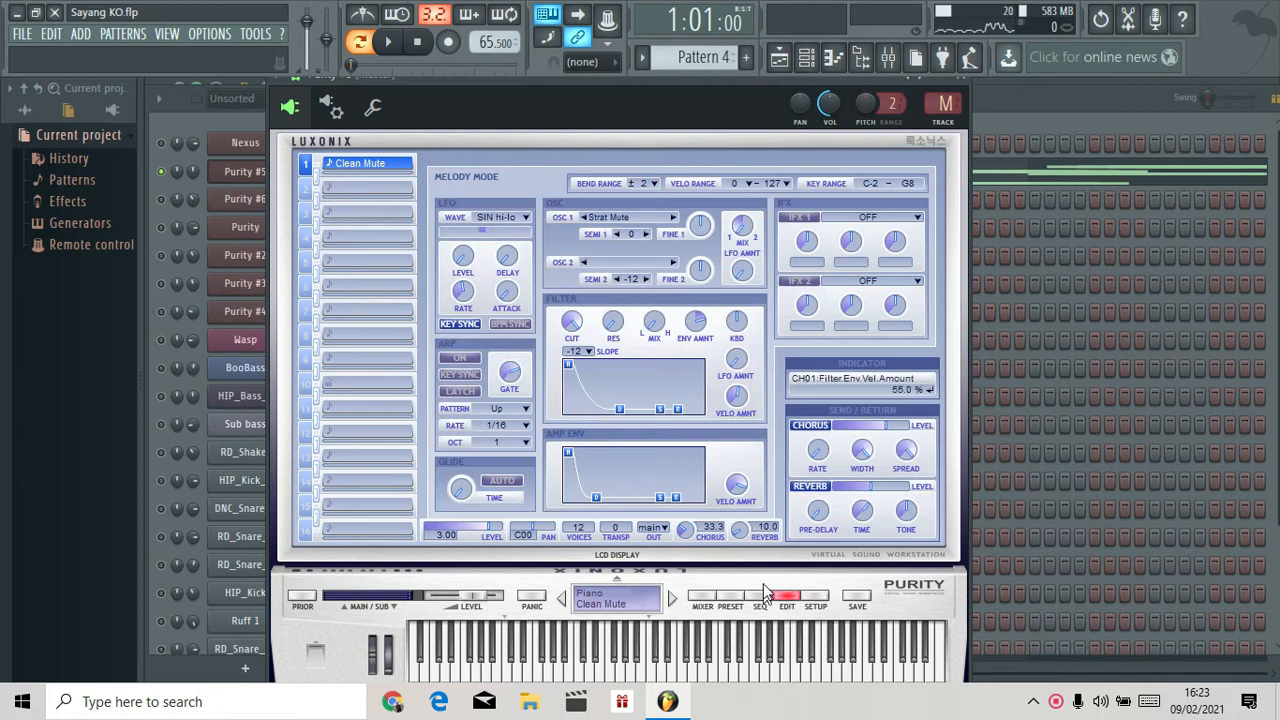
click(733, 598)
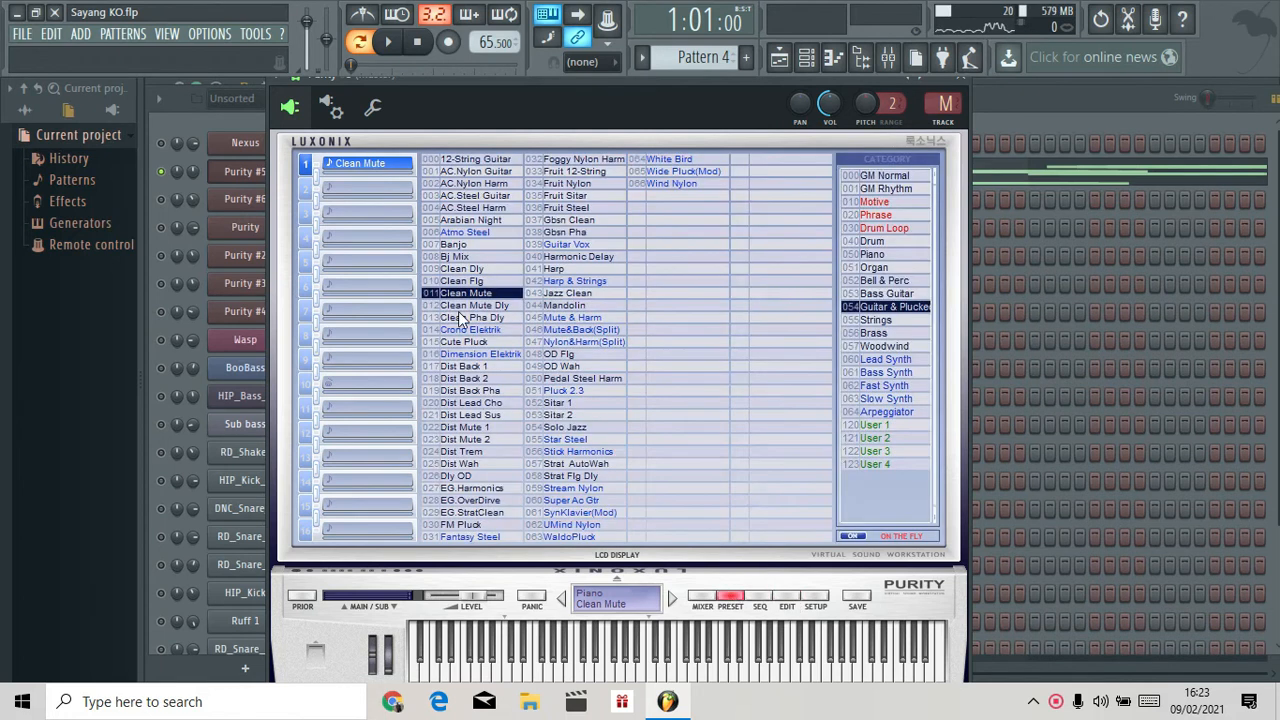
click(963, 78)
Play the Purity #5 channel's Pattern 4 notes in the piano roll, and examine them up close from bar 1 through bar 4.
key(space)
click(438, 166)
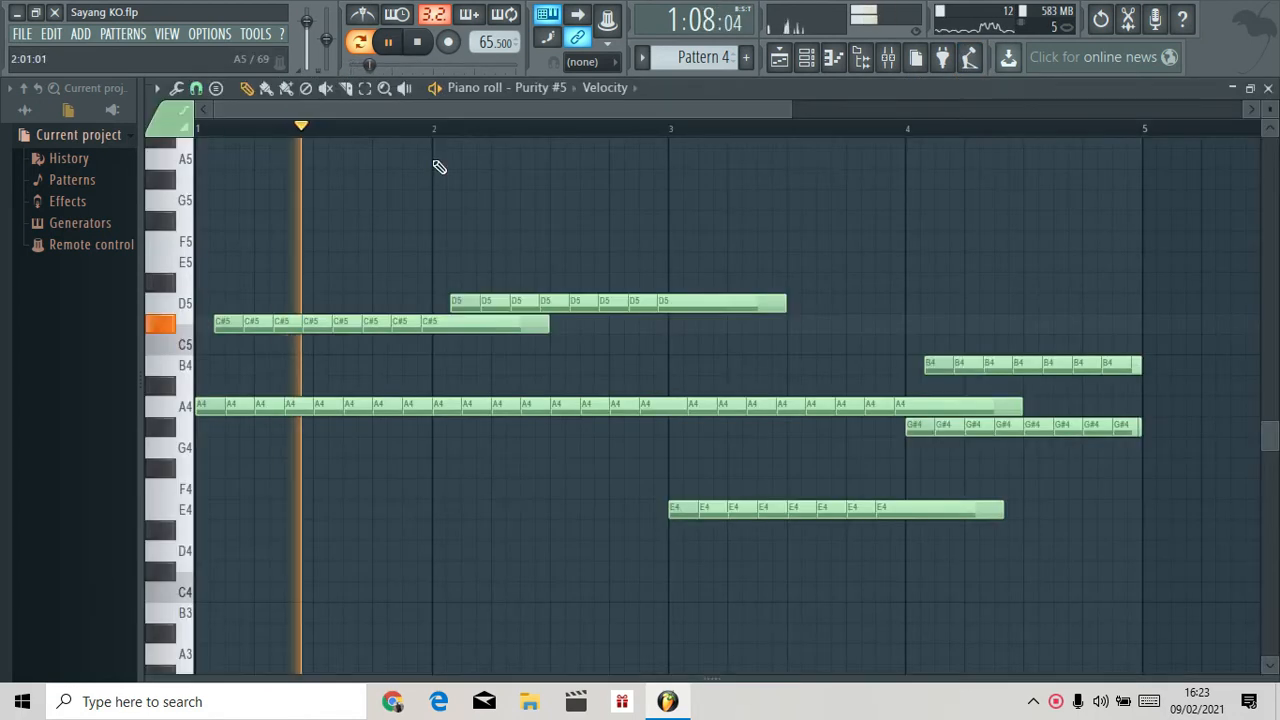
key(space)
key(space)
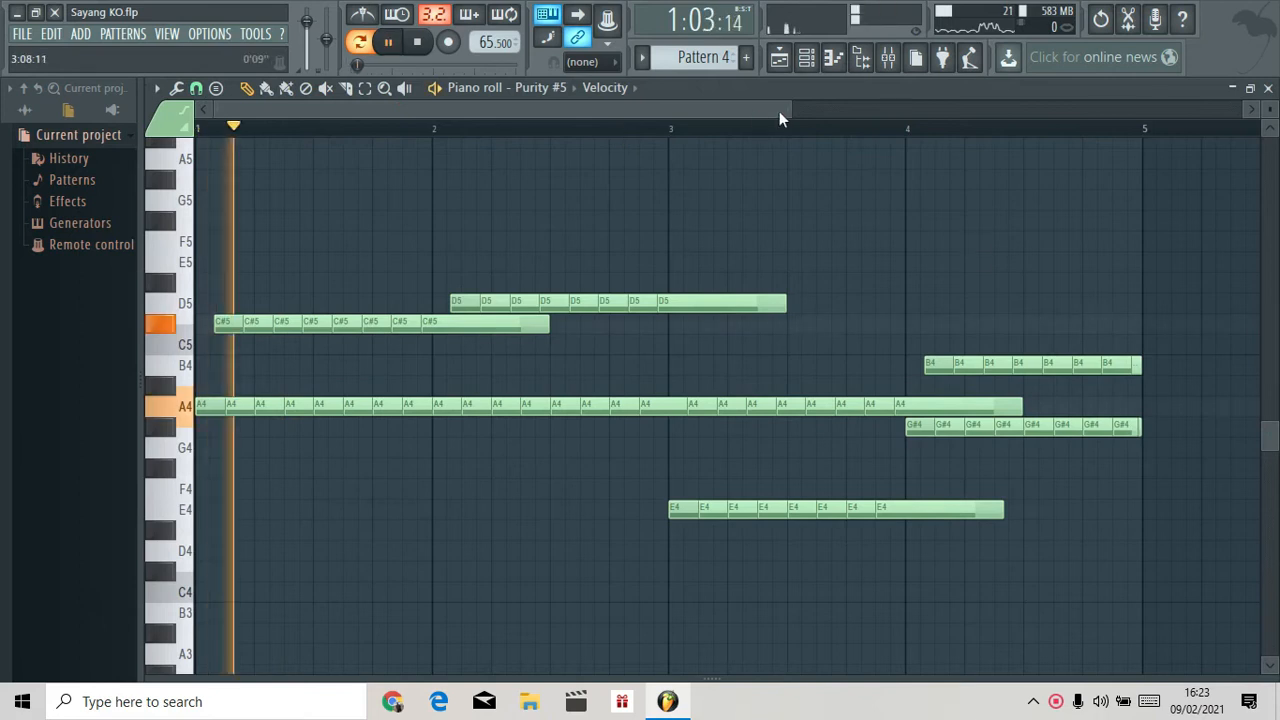
drag(789, 110, 374, 140)
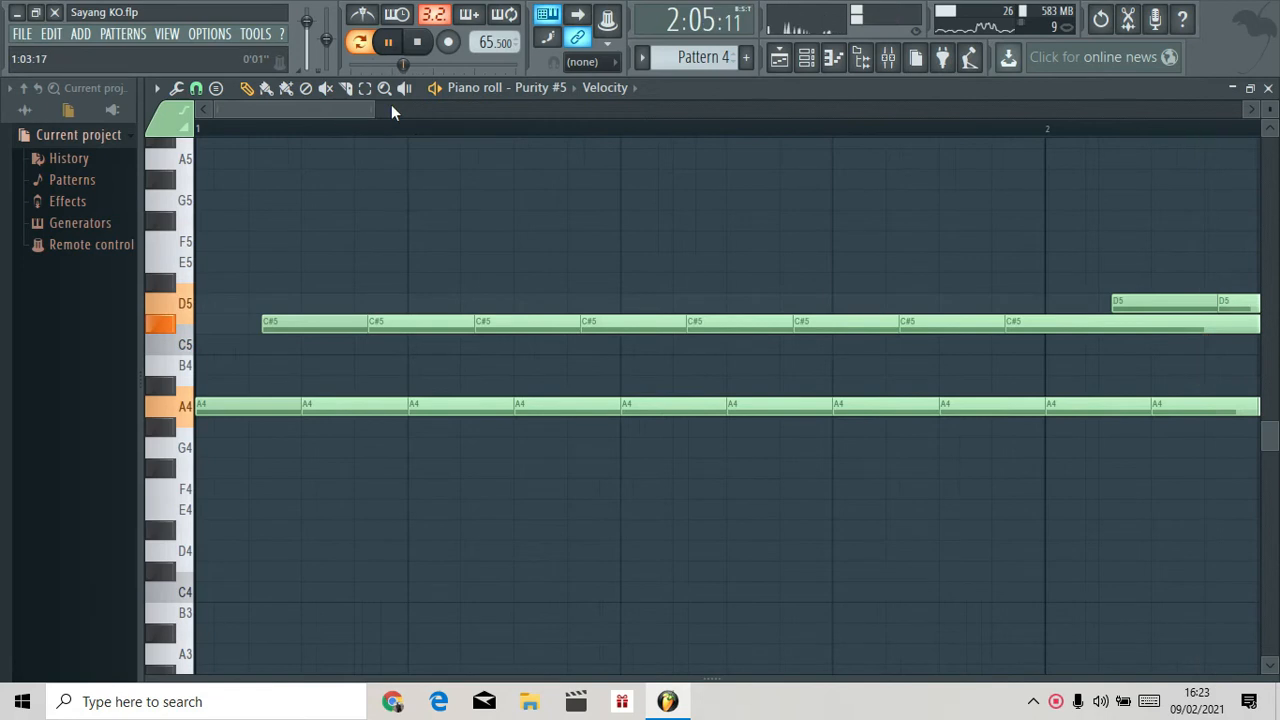
drag(375, 110, 699, 141)
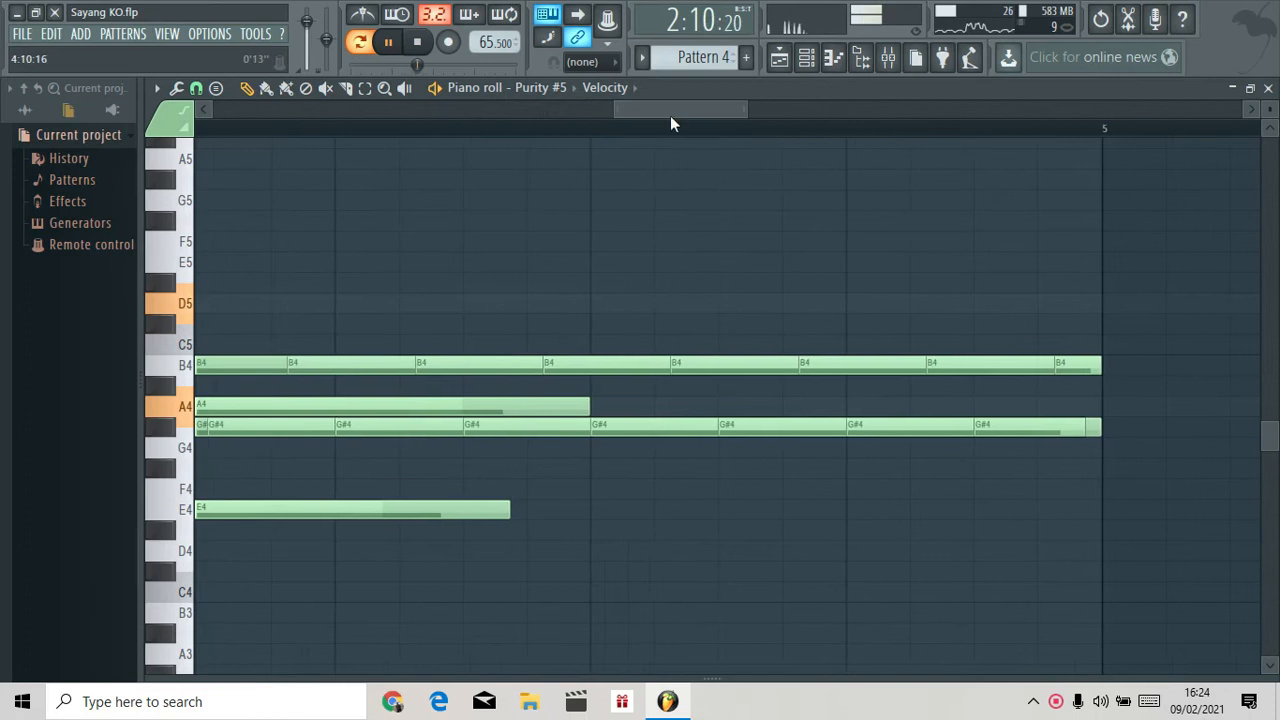
drag(637, 107, 205, 110)
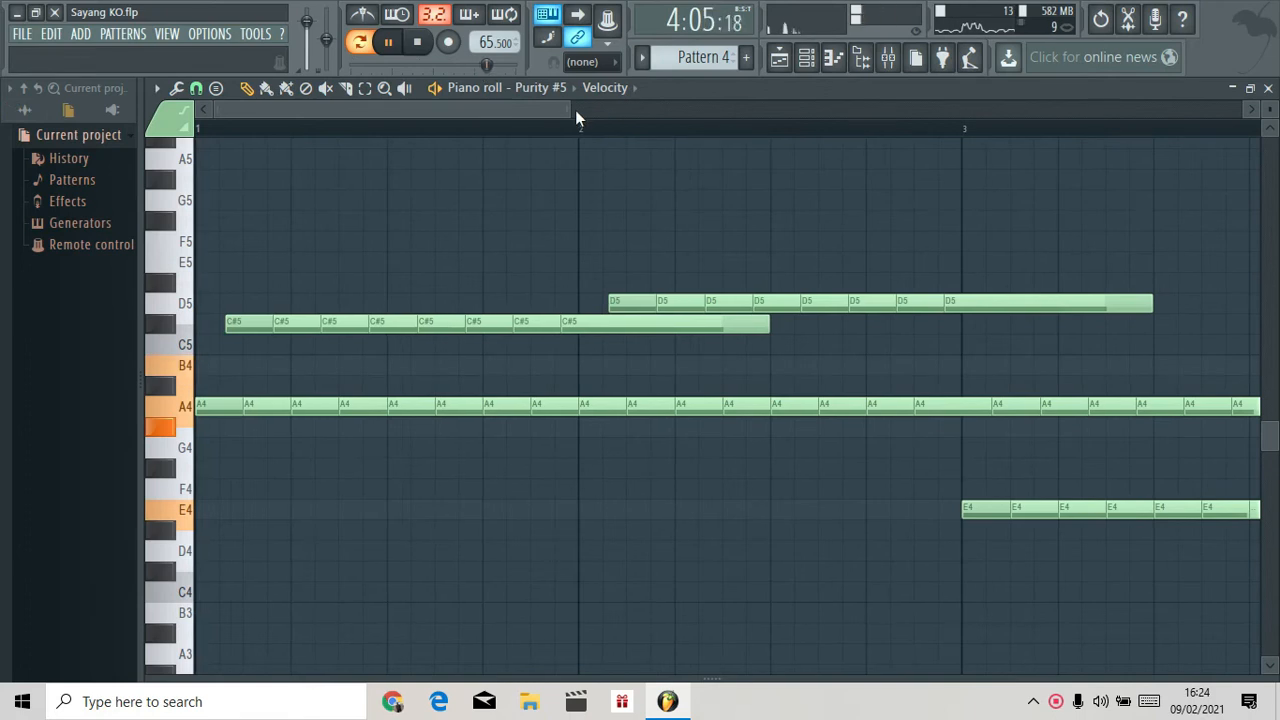
drag(740, 102, 851, 116)
key(space)
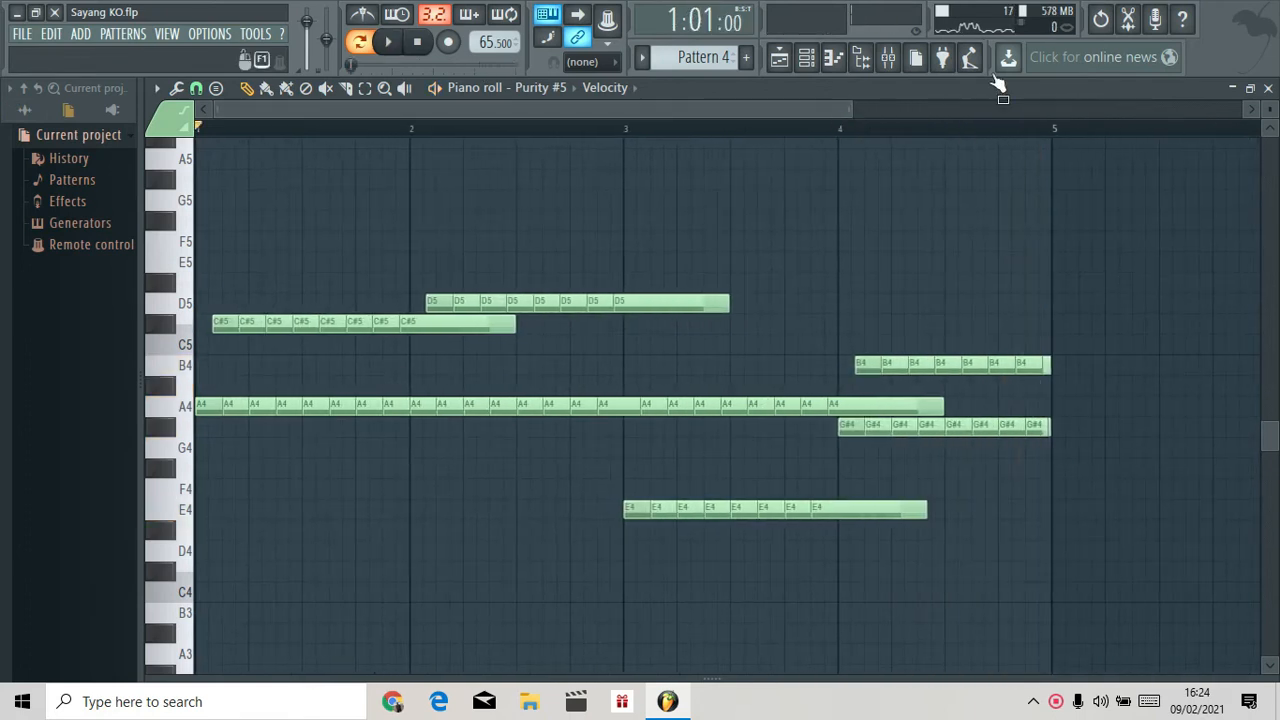
Return to the channel rack and switch to Pattern 5.
click(806, 57)
click(684, 68)
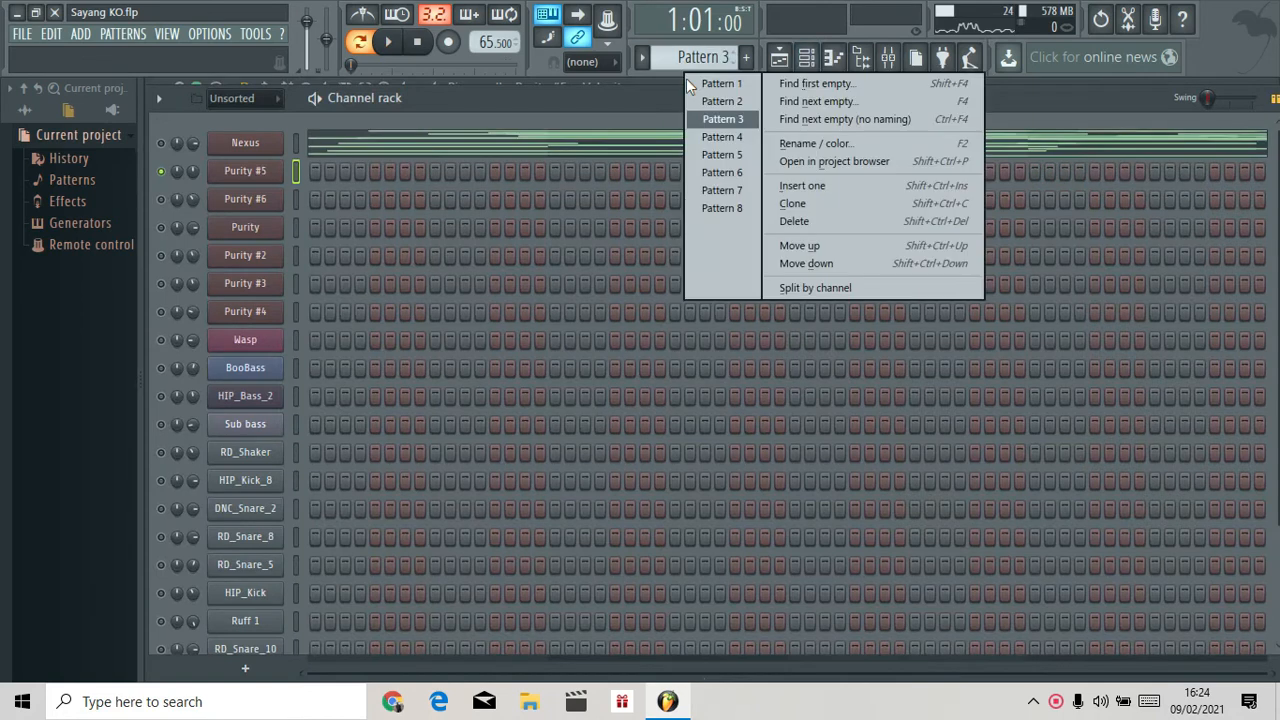
click(720, 152)
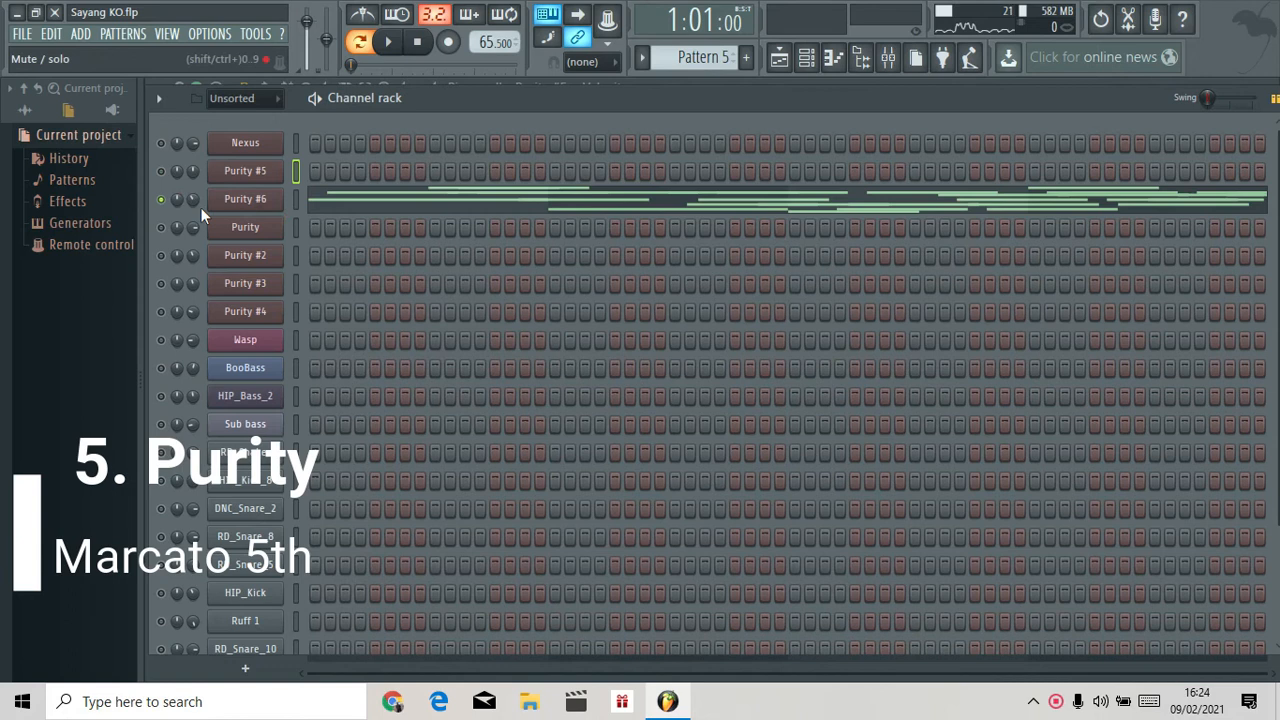
Examine the Purity #6 channel's Marcato 5th preset in the Strings category and its edit settings.
click(236, 202)
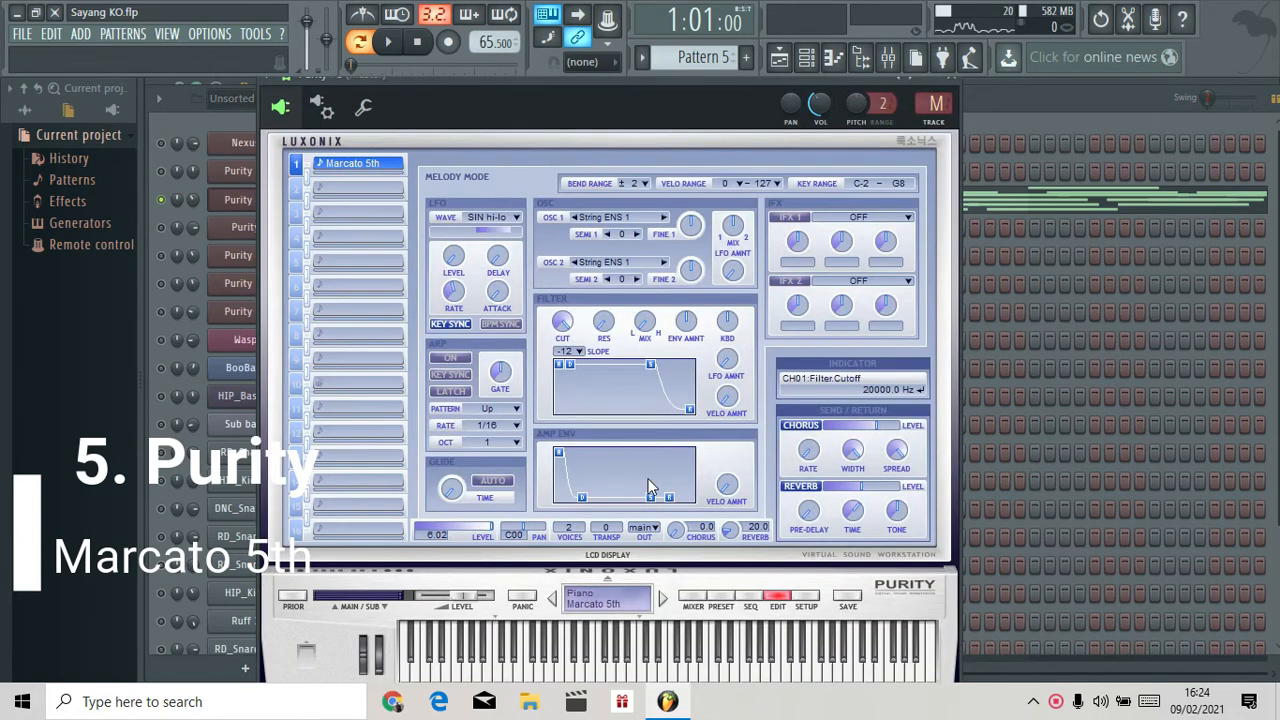
click(717, 597)
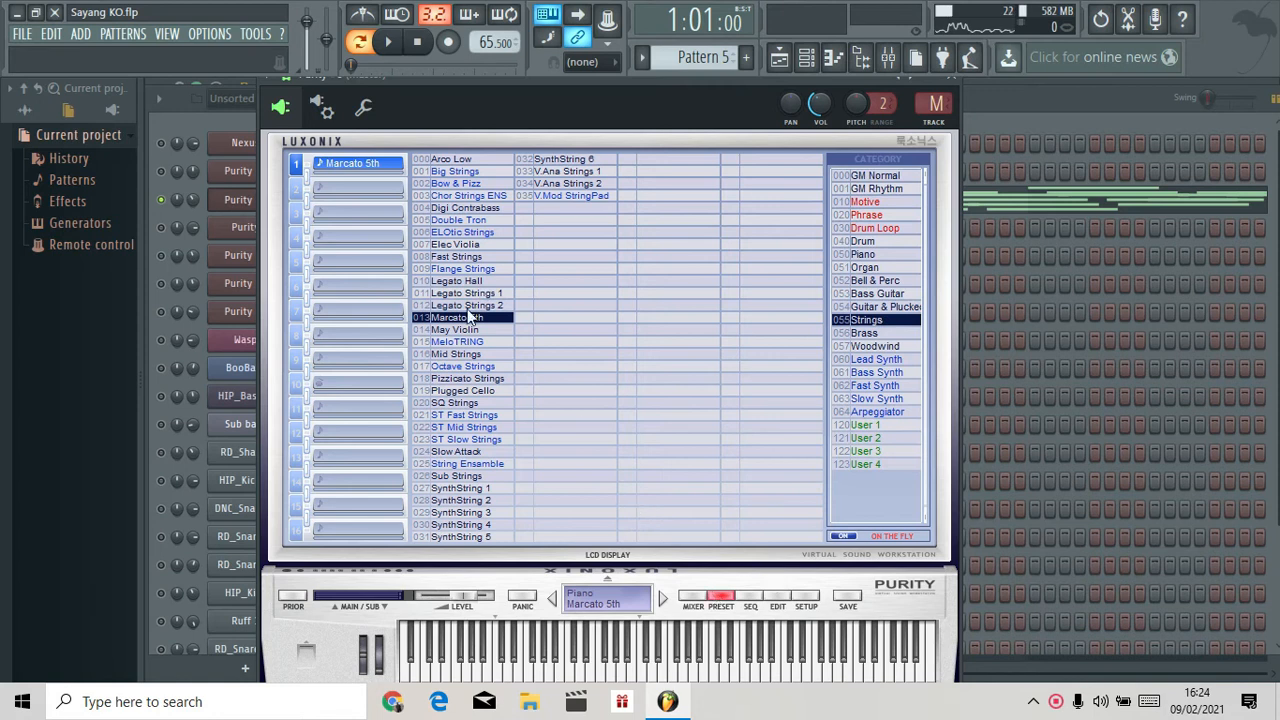
click(782, 601)
Try a +7 semitone offset on oscillator 1 of the Marcato 5th preset, and set it back to 0.
click(623, 233)
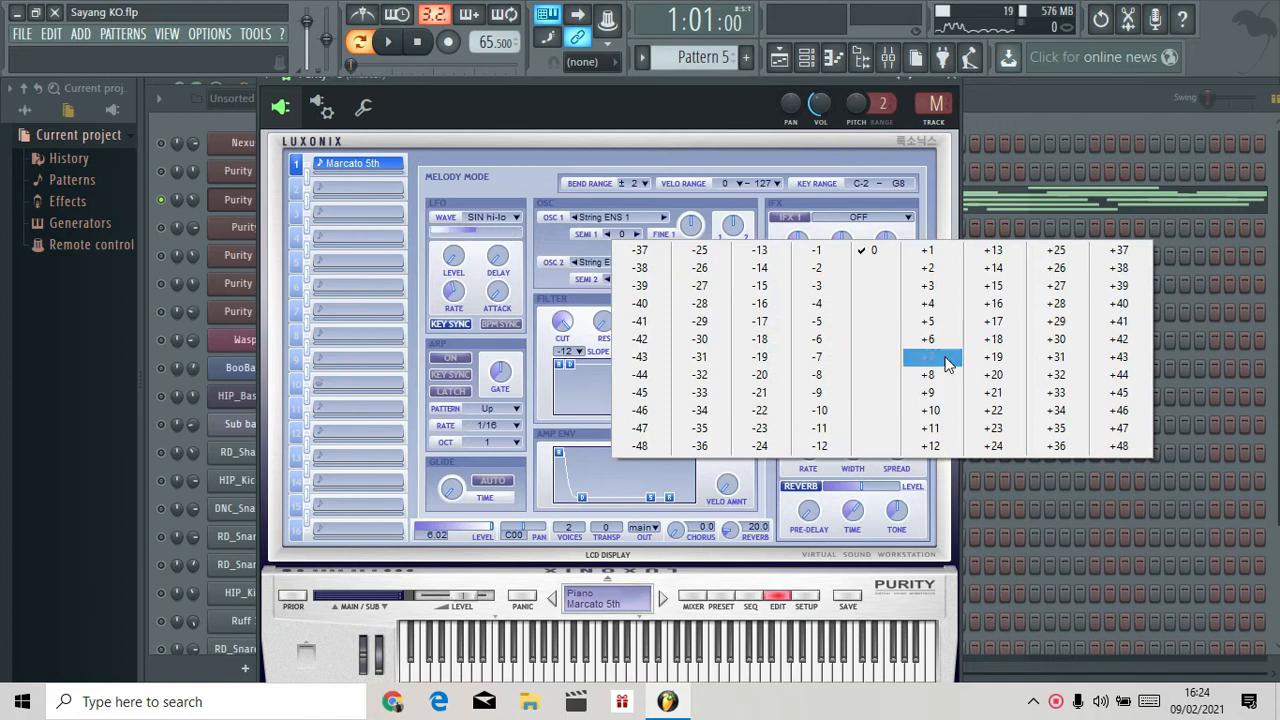
click(945, 362)
click(627, 244)
click(870, 253)
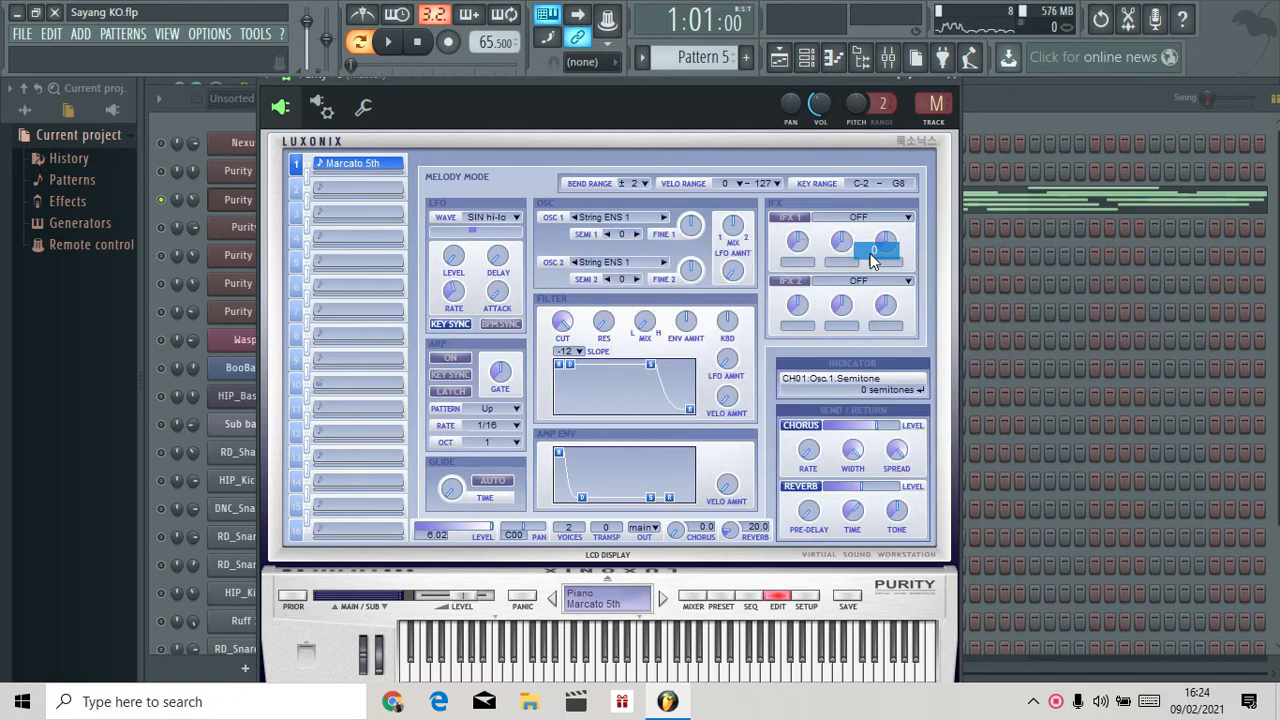
Close the Purity window and play the Purity #6 channel's Pattern 5 notes in the piano roll, examining bars 1 through 4 up close.
click(952, 82)
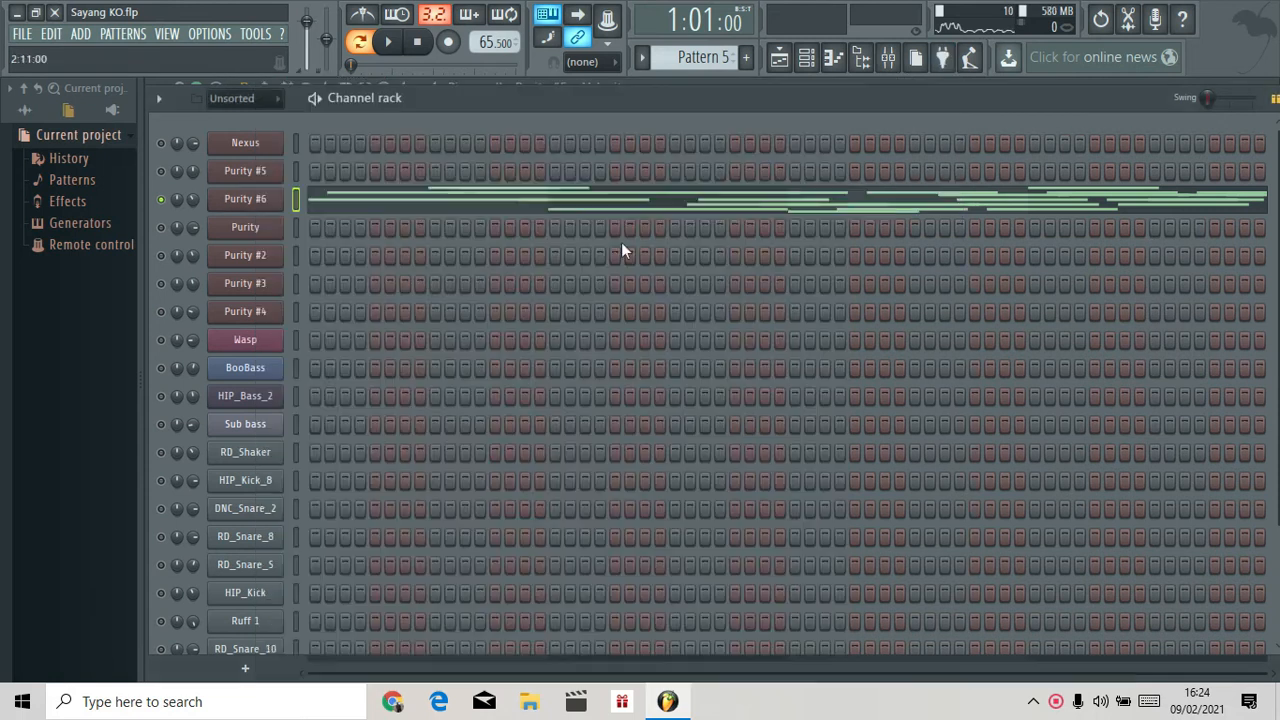
click(564, 206)
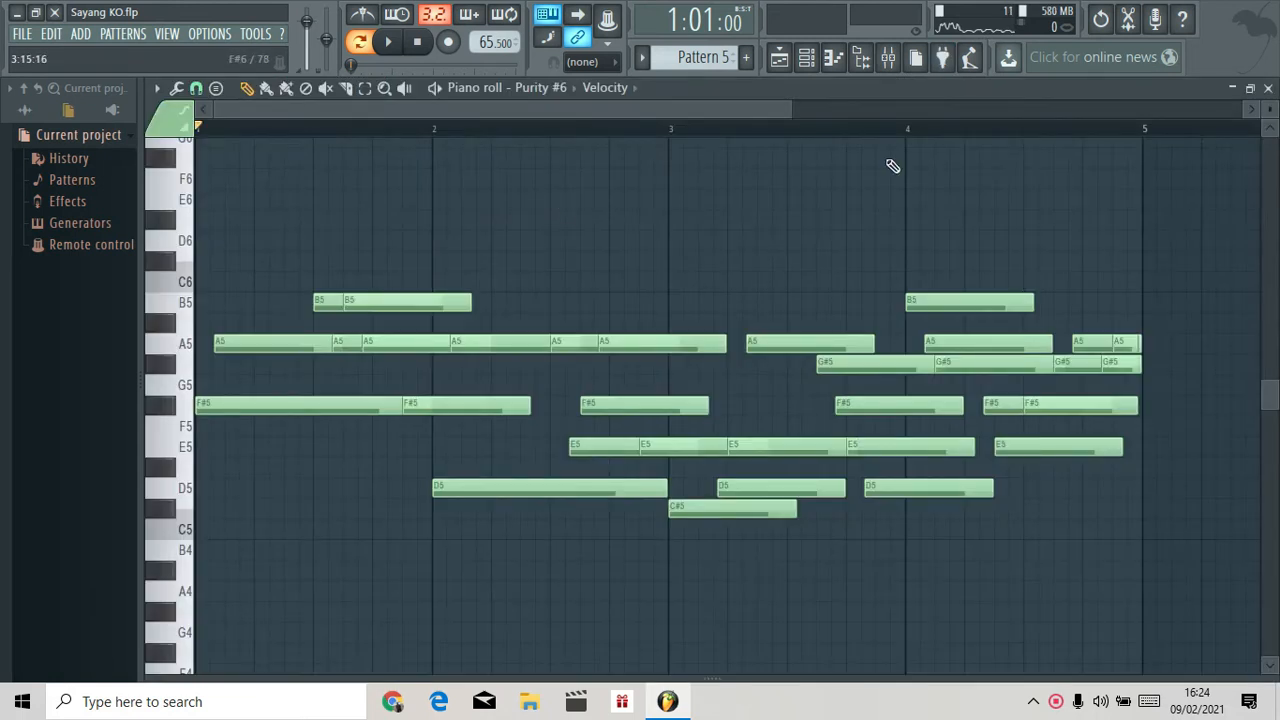
drag(785, 112, 280, 149)
key(space)
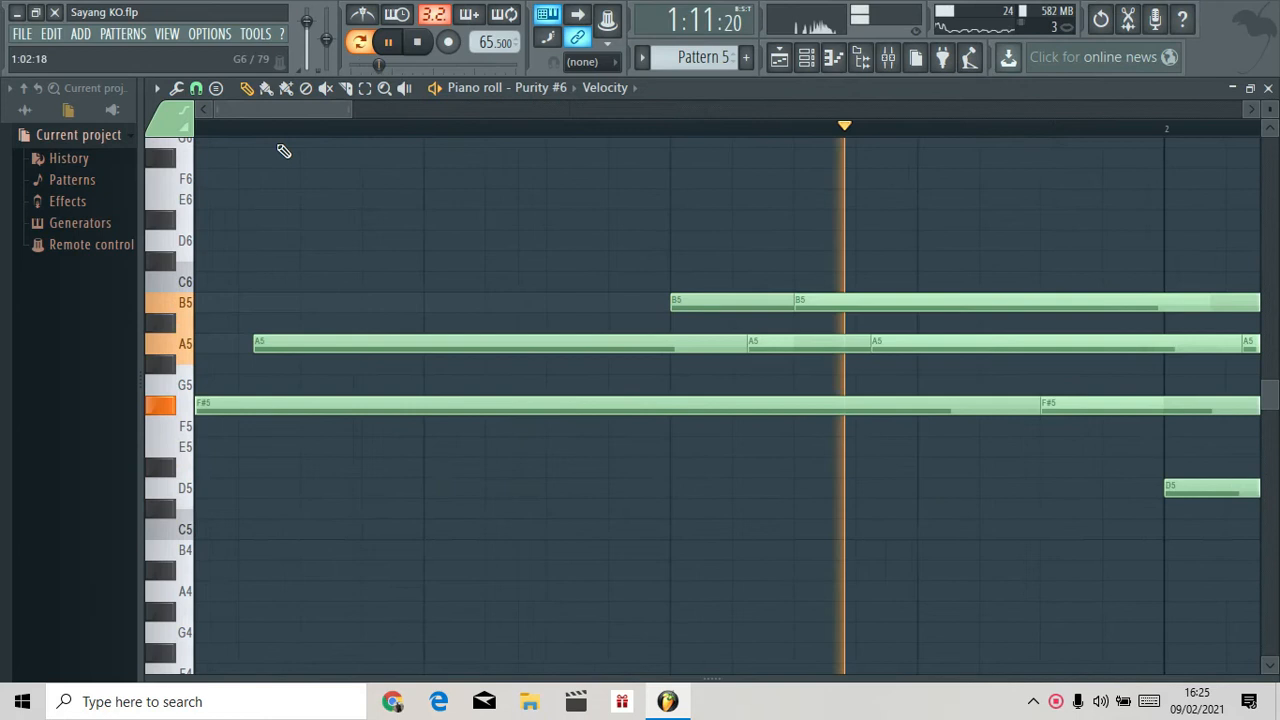
drag(352, 109, 685, 149)
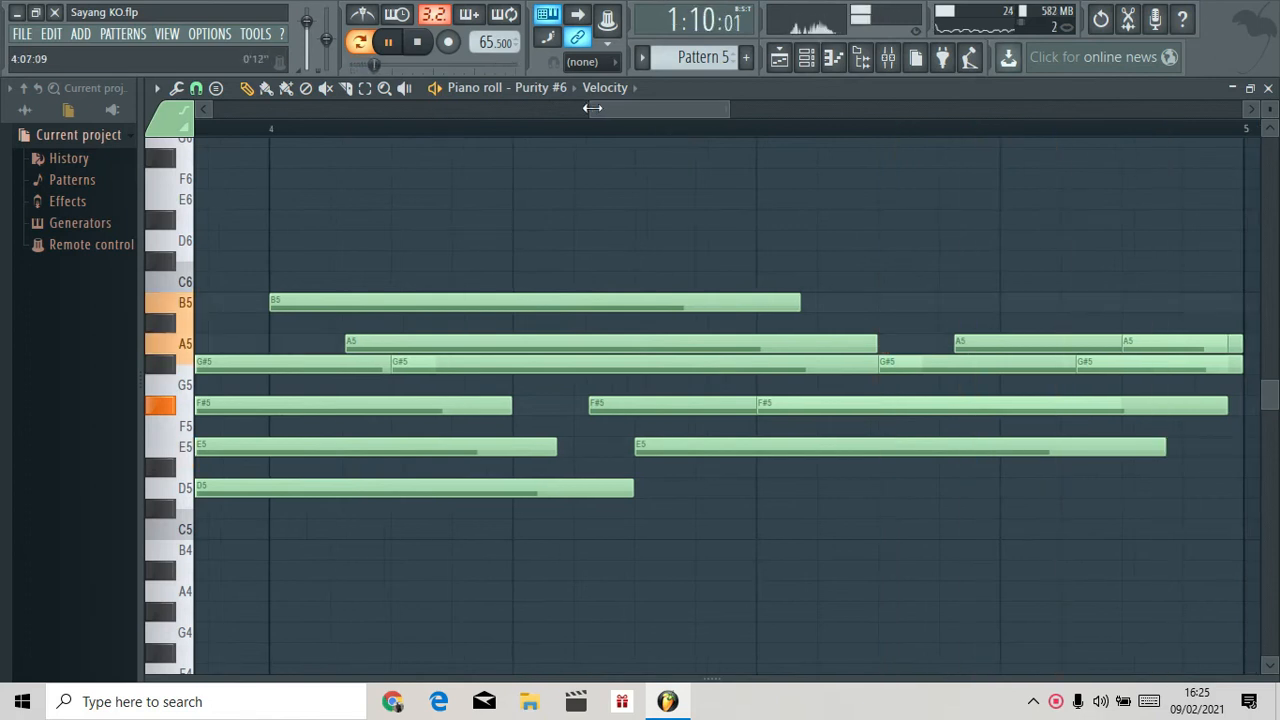
drag(637, 108, 95, 125)
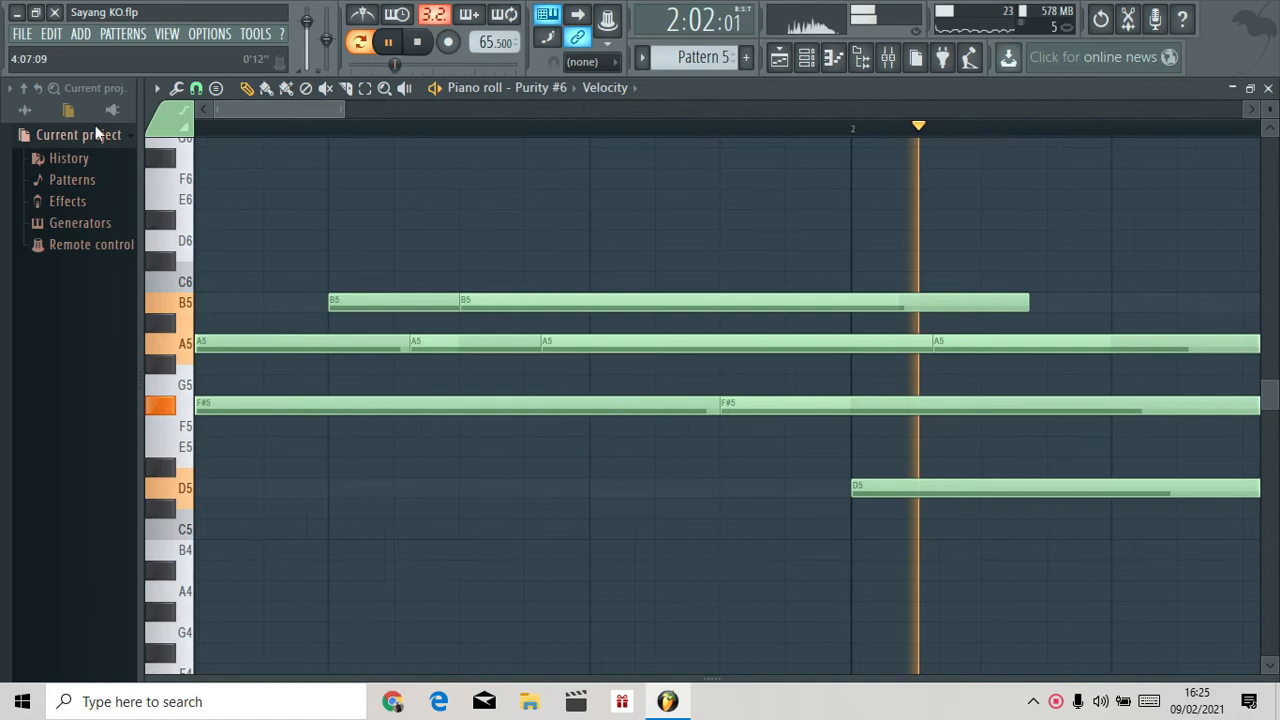
drag(344, 108, 1020, 196)
key(space)
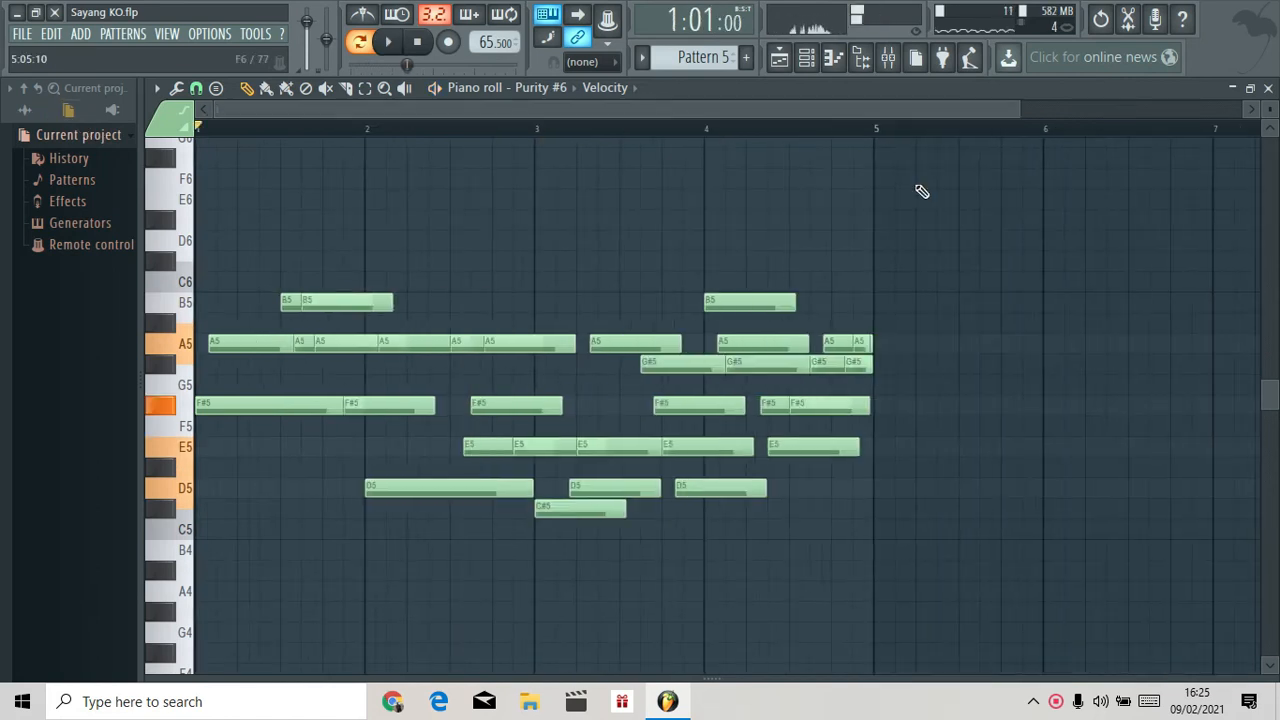
Switch to Pattern 6 and examine the Purity #4 channel's SynthString 6 preset in the Strings category.
click(805, 57)
click(679, 60)
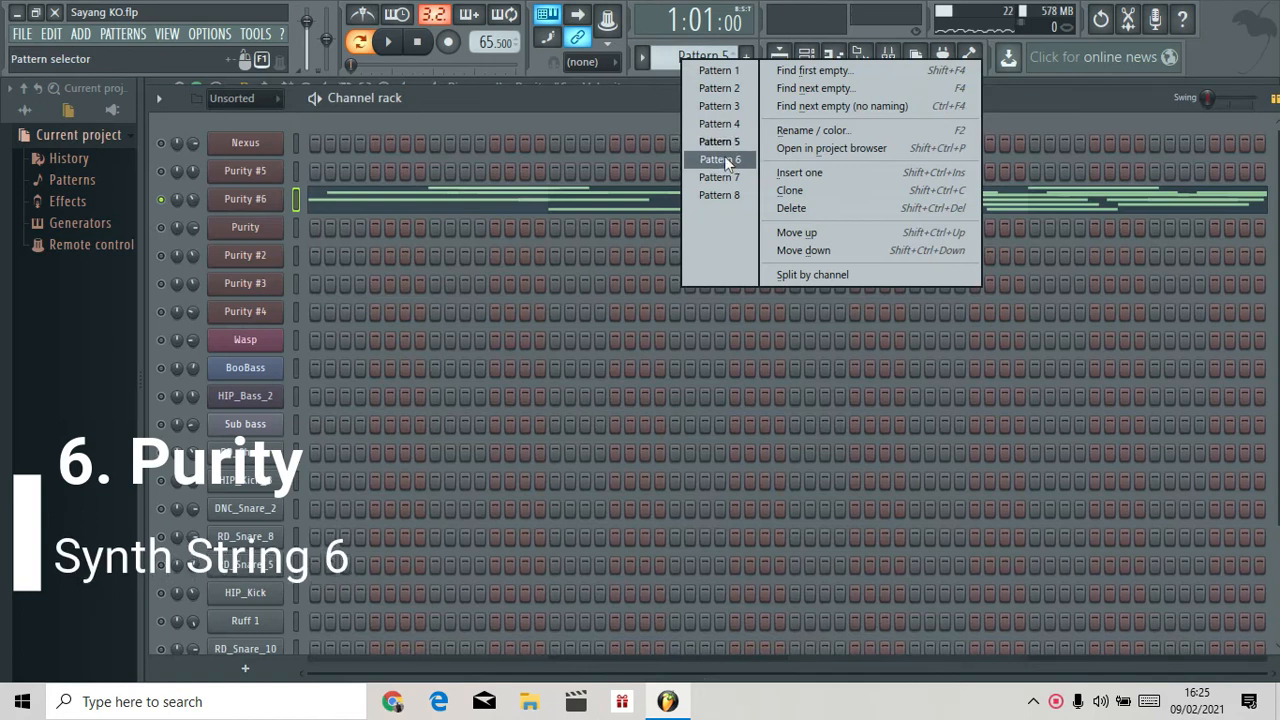
click(708, 159)
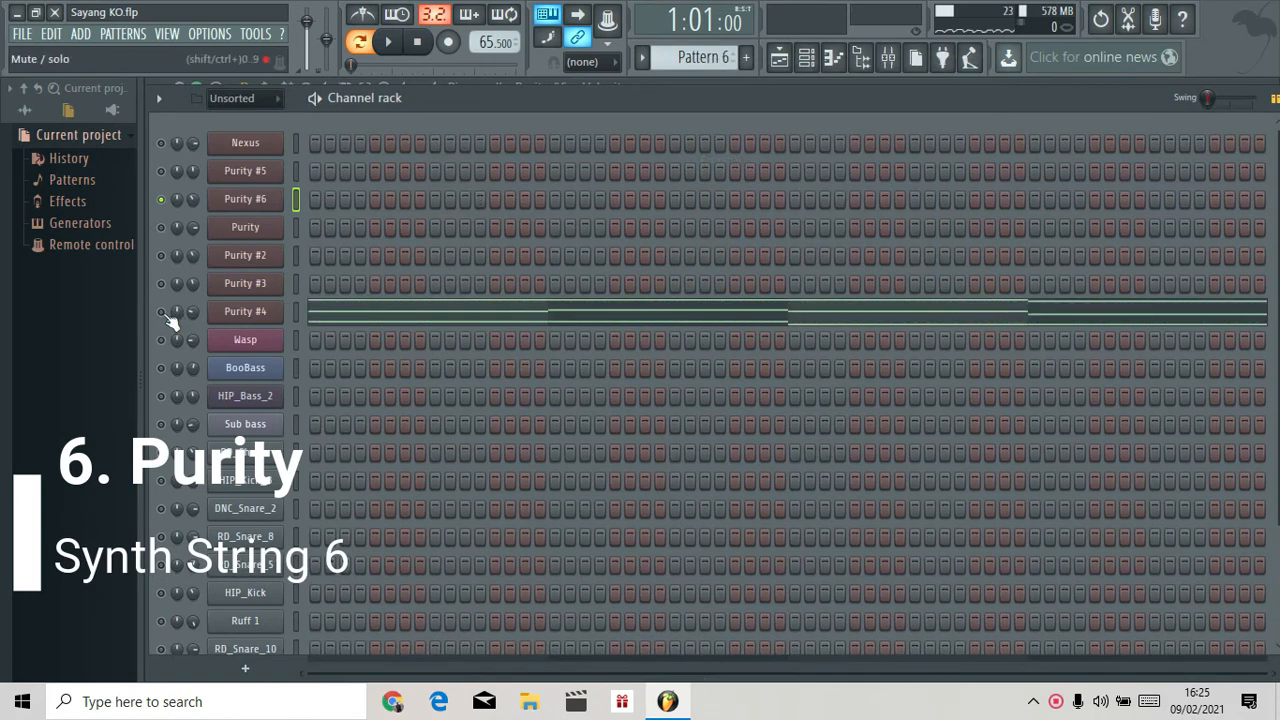
click(230, 312)
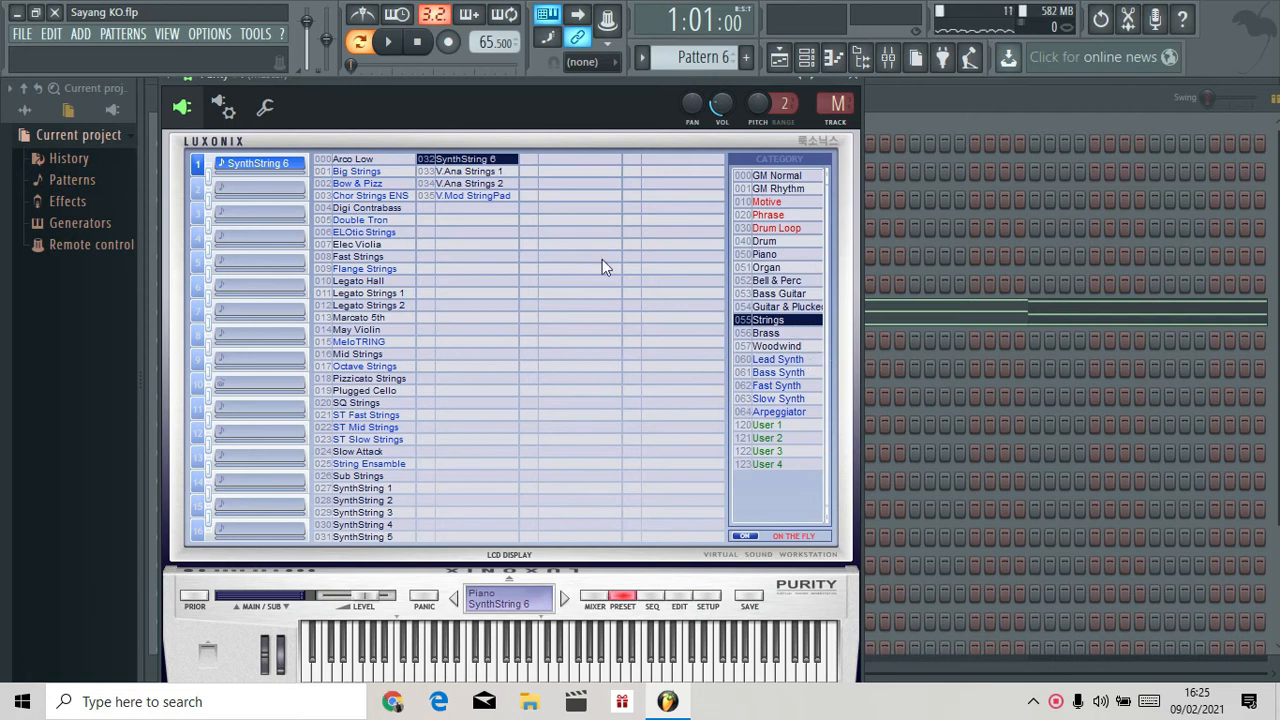
click(862, 86)
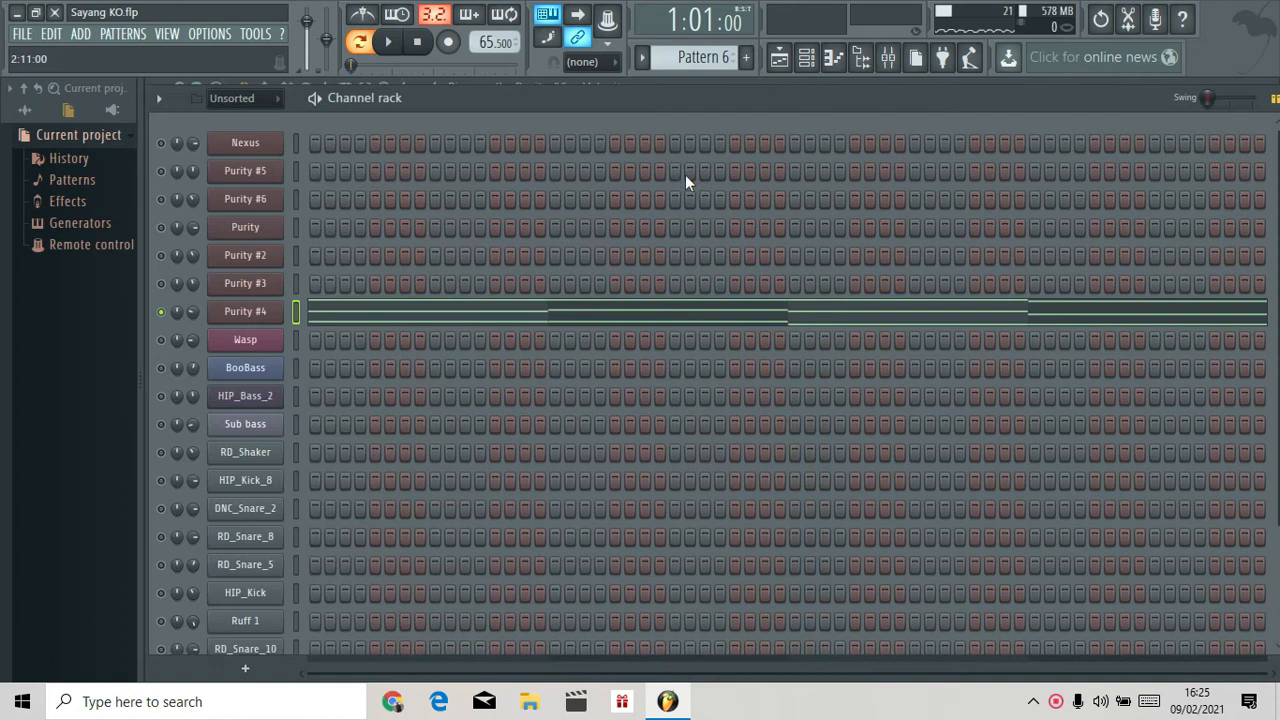
Play the Purity #4 channel's Pattern 6 chords in the piano roll, examine them through bar 4, and return to the channel rack.
click(603, 310)
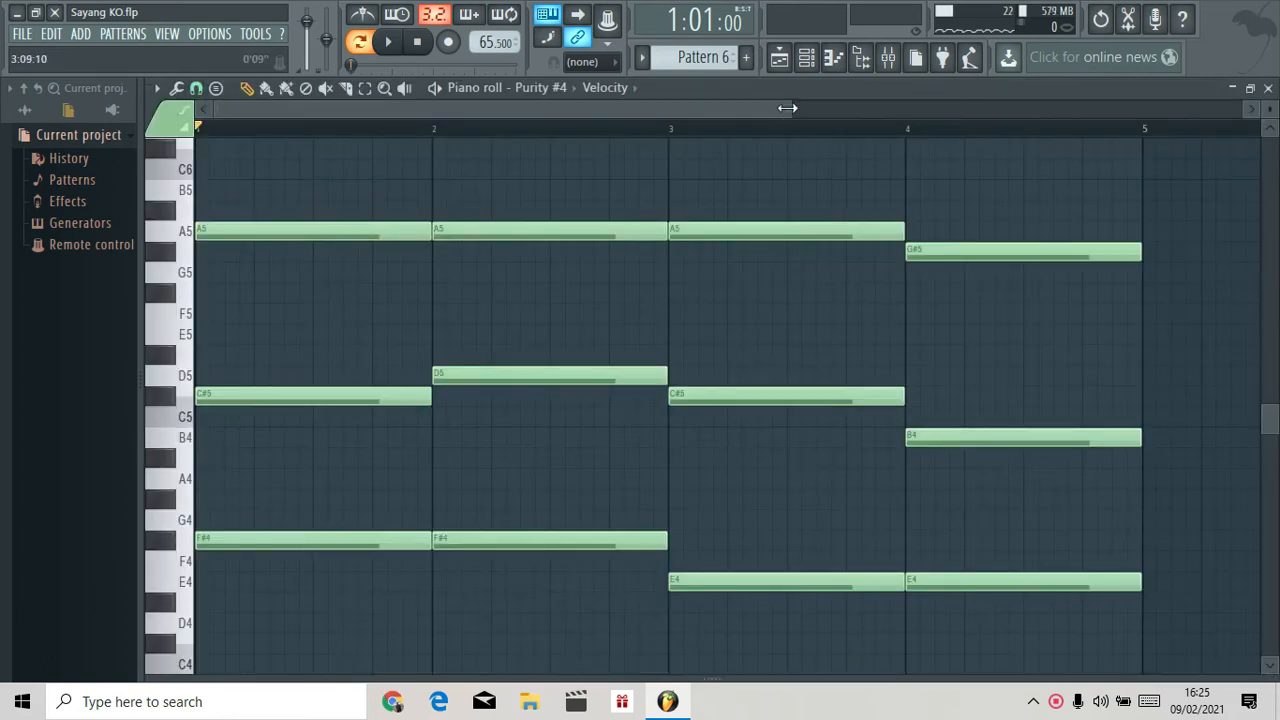
drag(790, 108, 716, 108)
key(space)
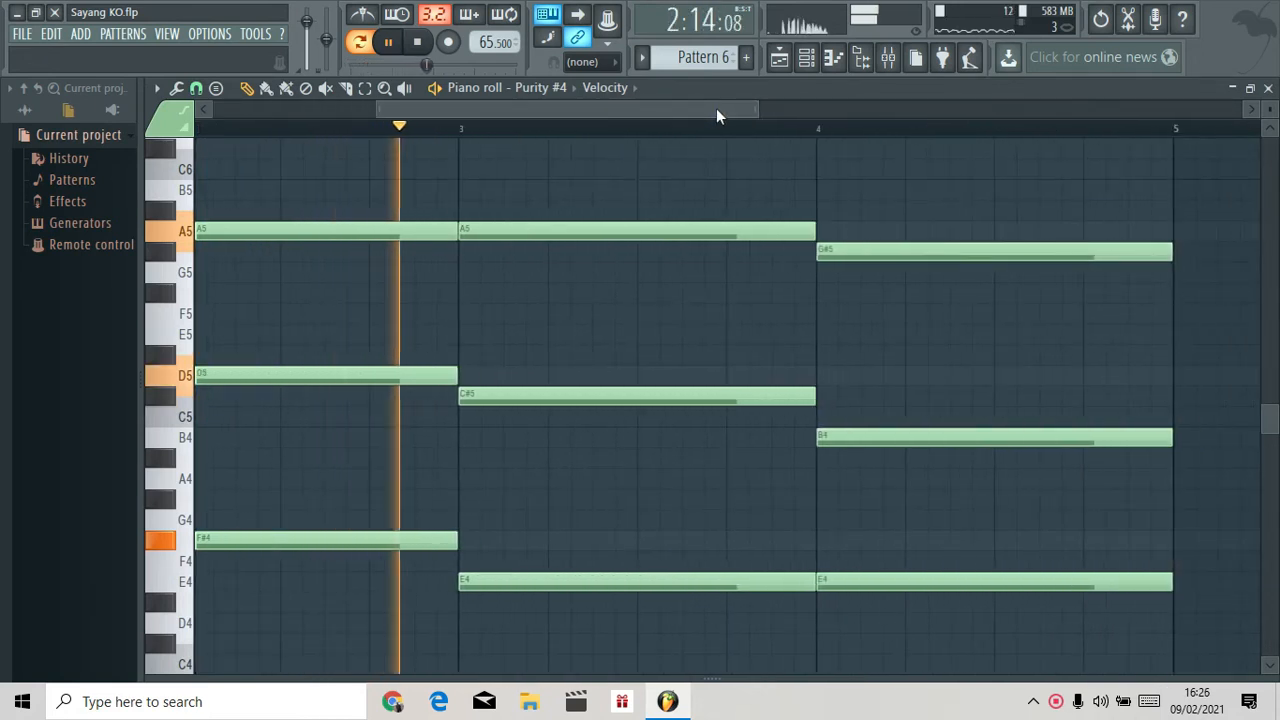
drag(380, 108, 2, 121)
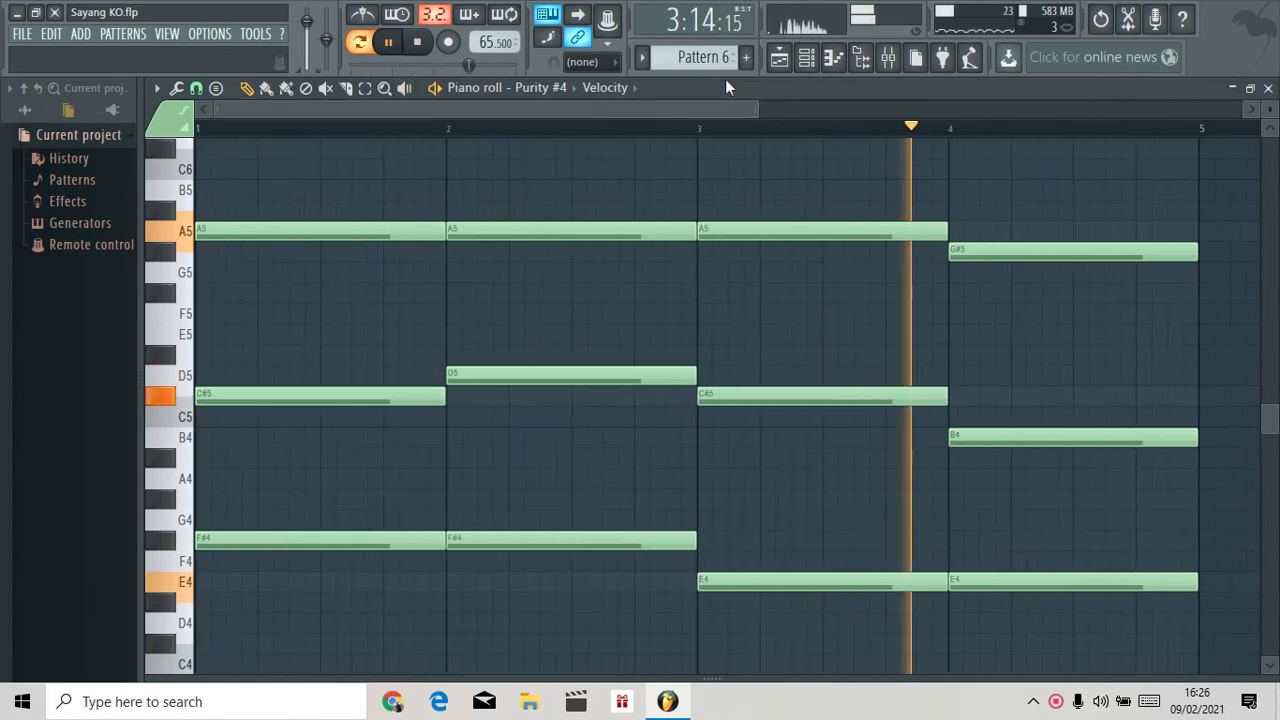
click(779, 57)
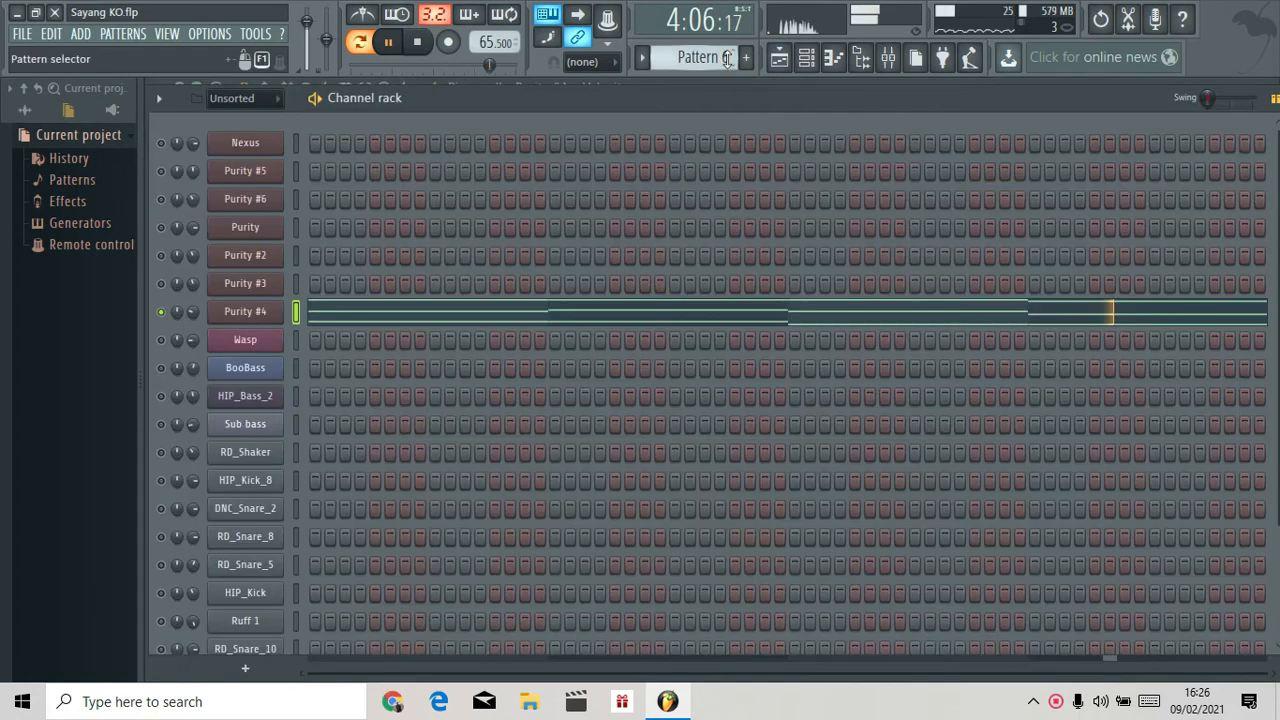
Stop playback and switch the channel rack to Pattern 7.
click(806, 57)
key(space)
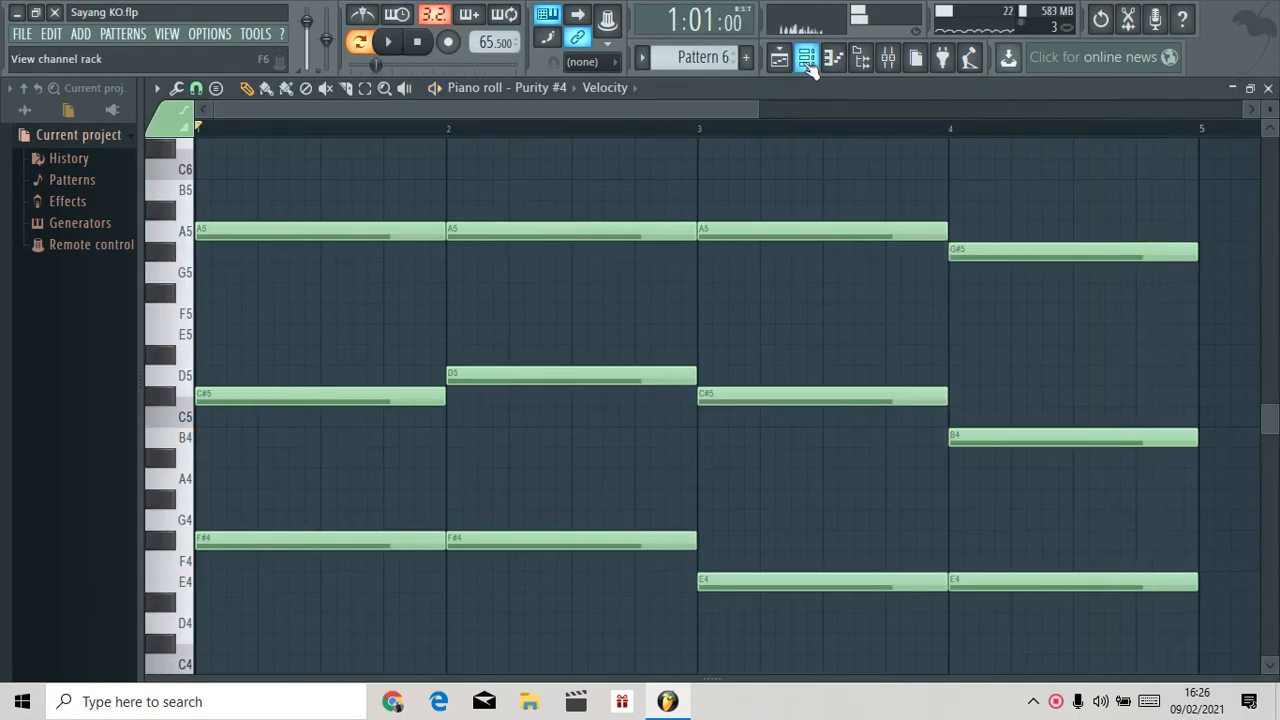
click(806, 57)
click(700, 57)
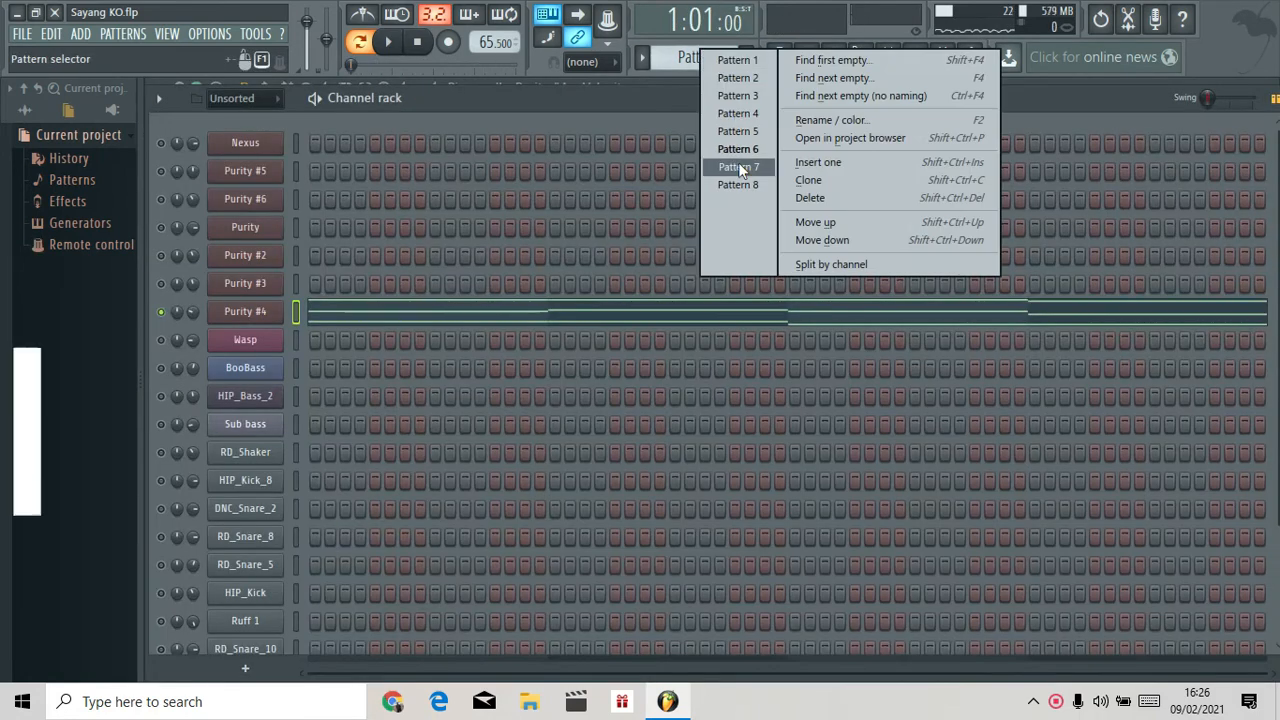
click(736, 162)
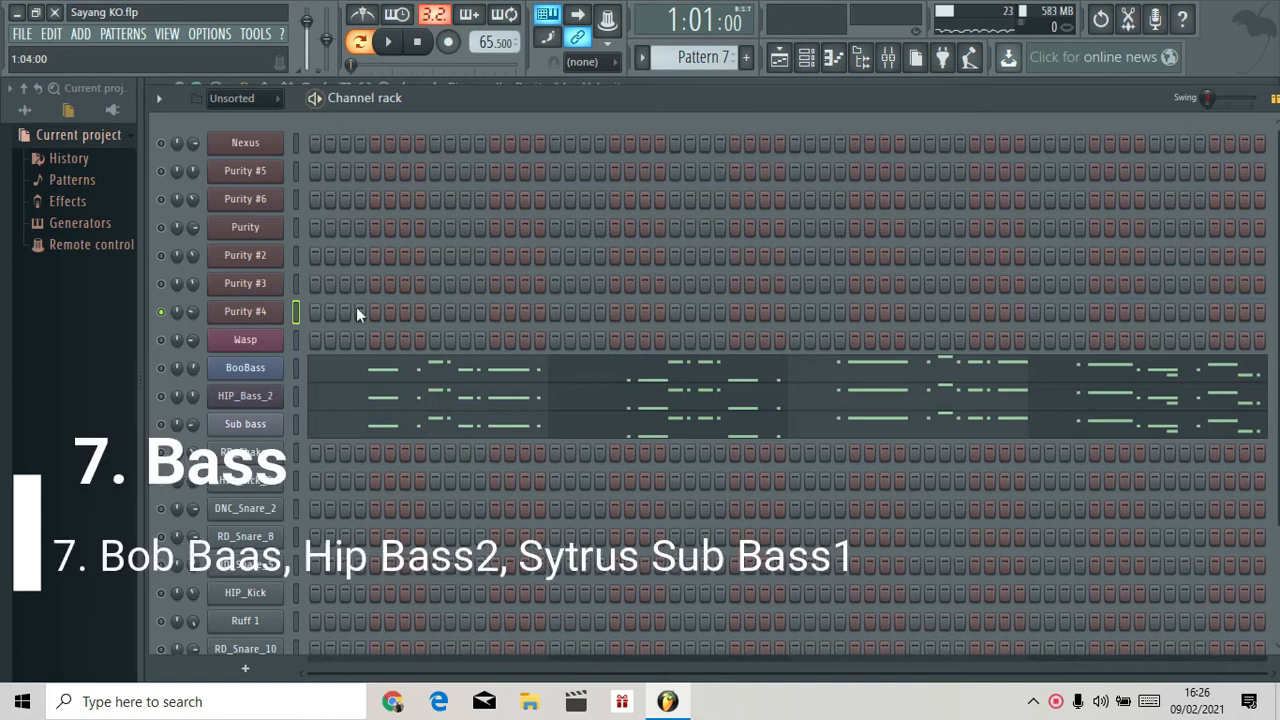
Solo the BooBass channel and examine its bass, mid and treble settings.
right_click(165, 375)
key(Escape)
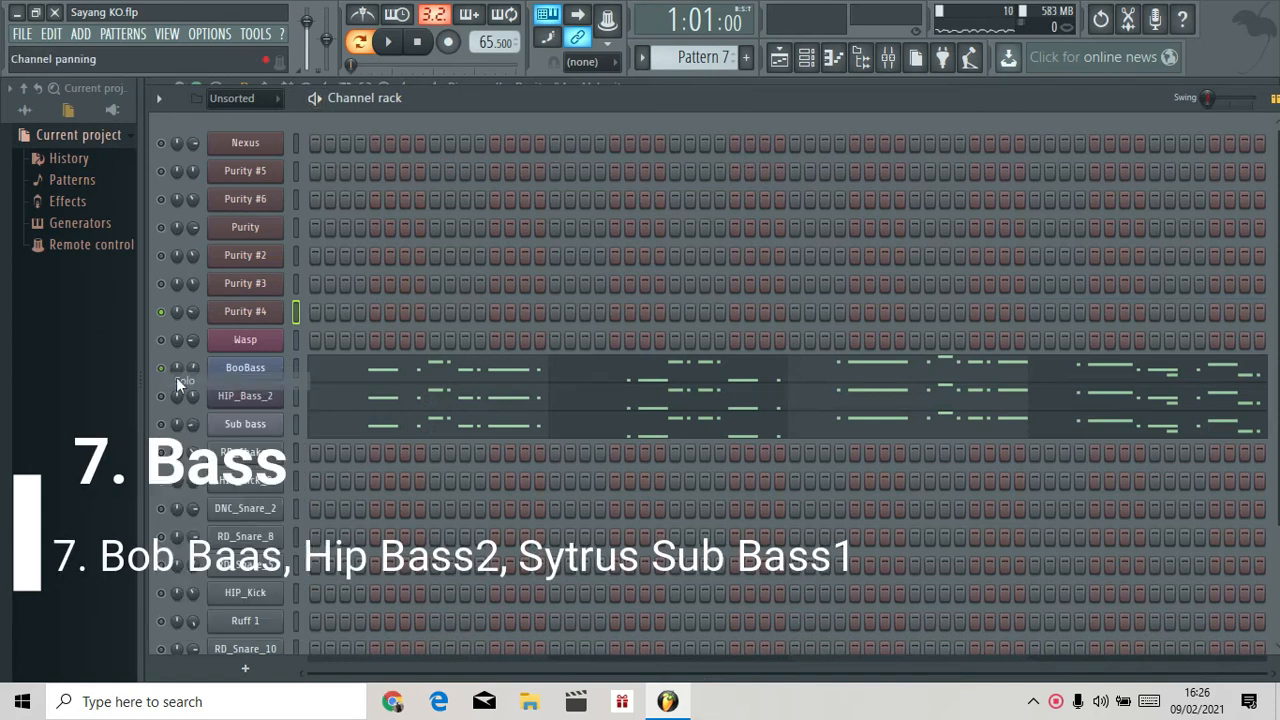
click(247, 372)
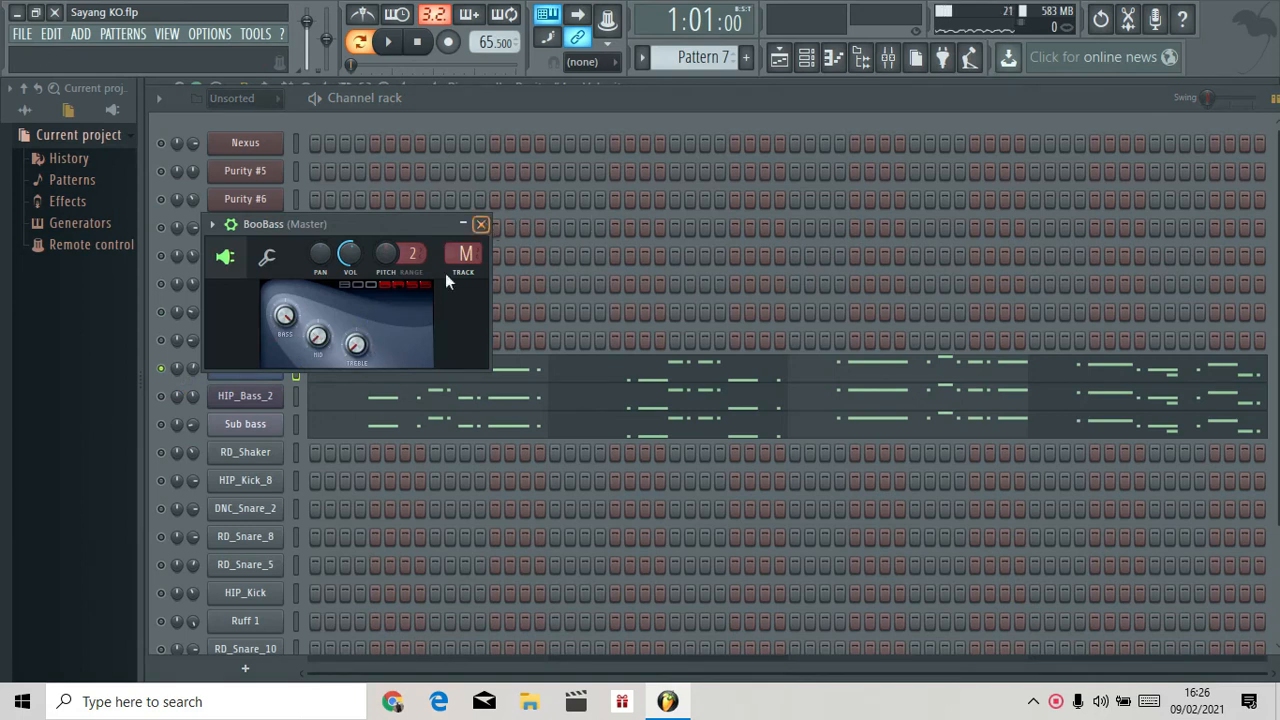
key(Escape)
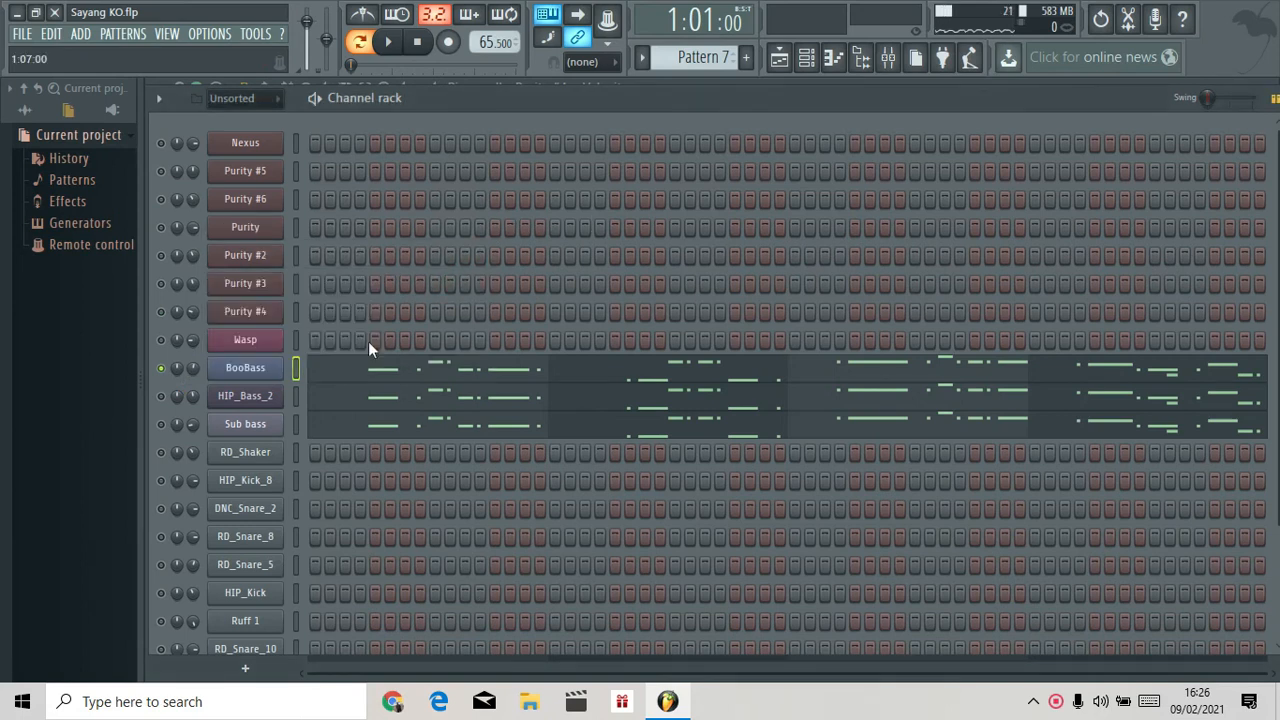
Unmute HIP_Bass_2 and Sub bass, and play the Pattern 7 bass line through bar 4 in BooBass's piano roll.
click(161, 396)
click(161, 424)
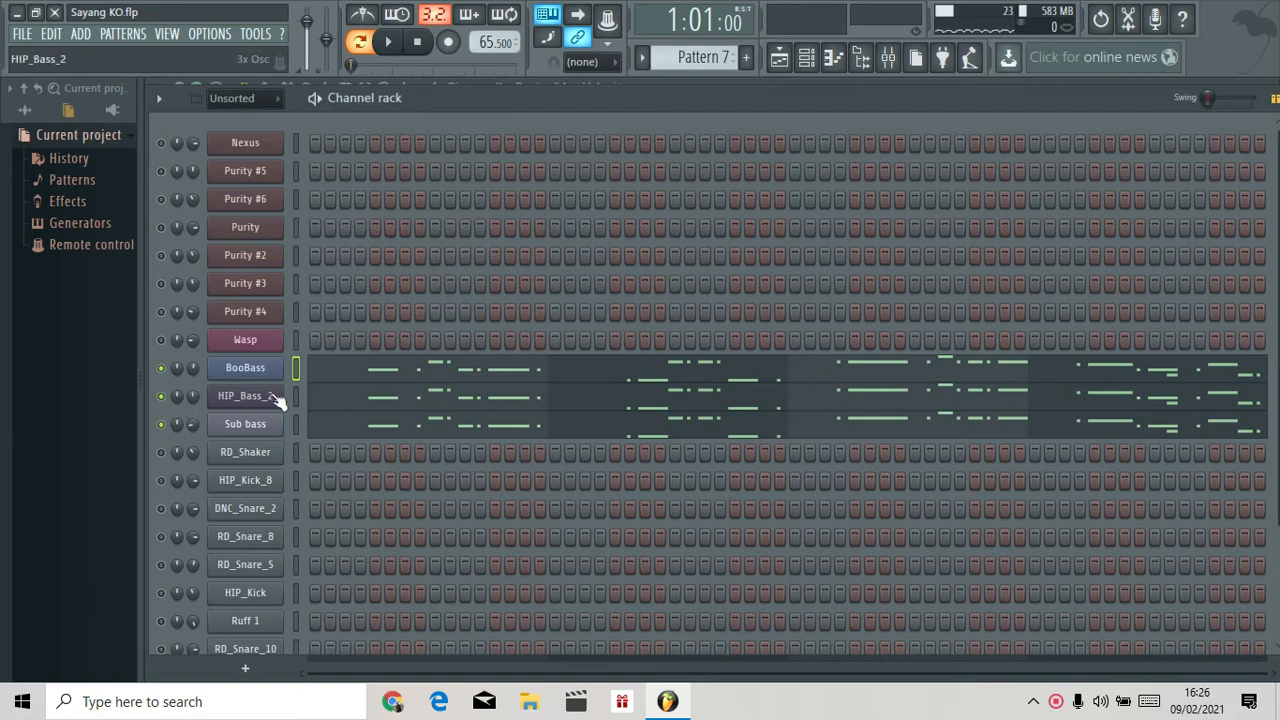
click(355, 373)
drag(790, 106, 395, 119)
key(space)
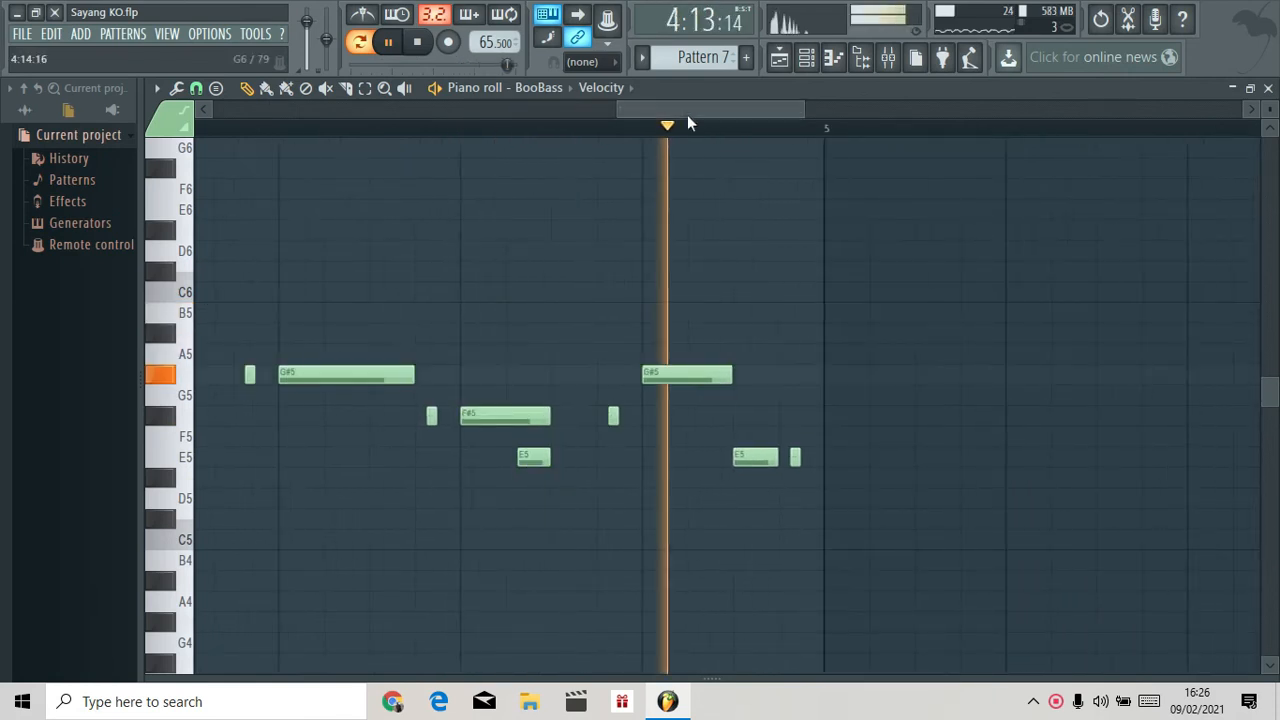
key(space)
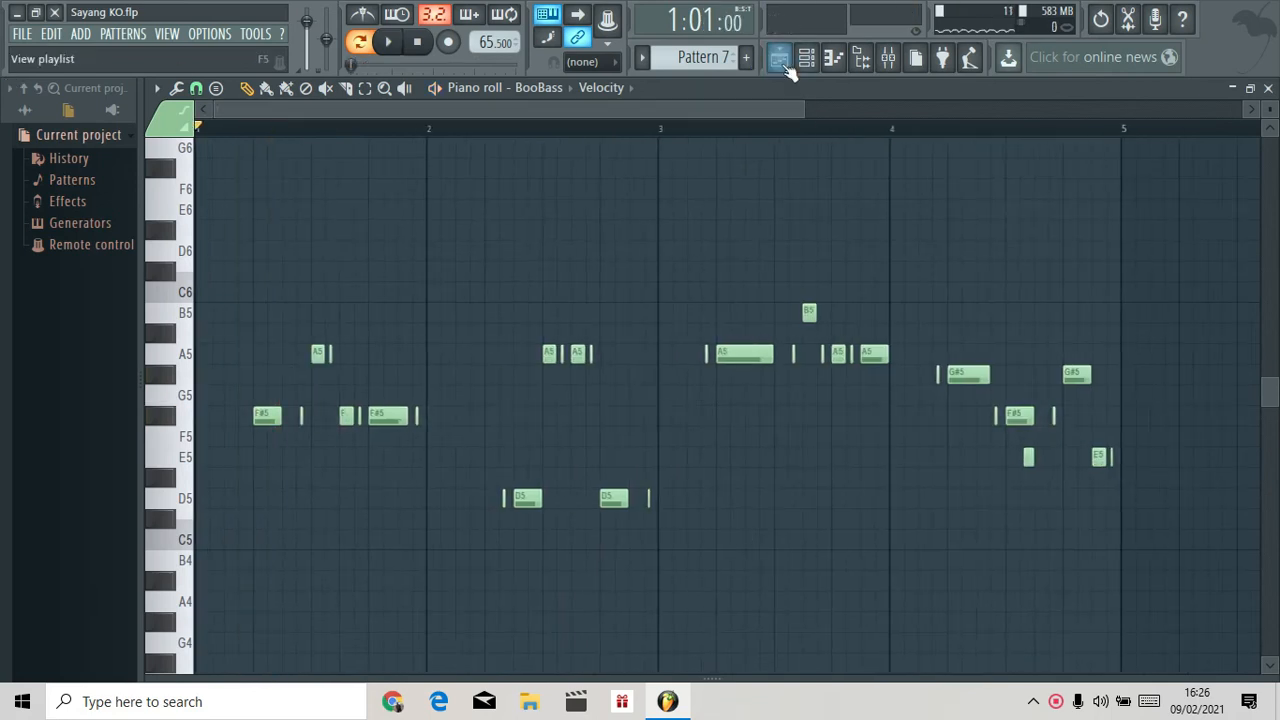
Copy the BooBass notes in the channel rack and paste them into the HIP_Bass_2 and Sub bass channels.
click(806, 57)
right_click(252, 369)
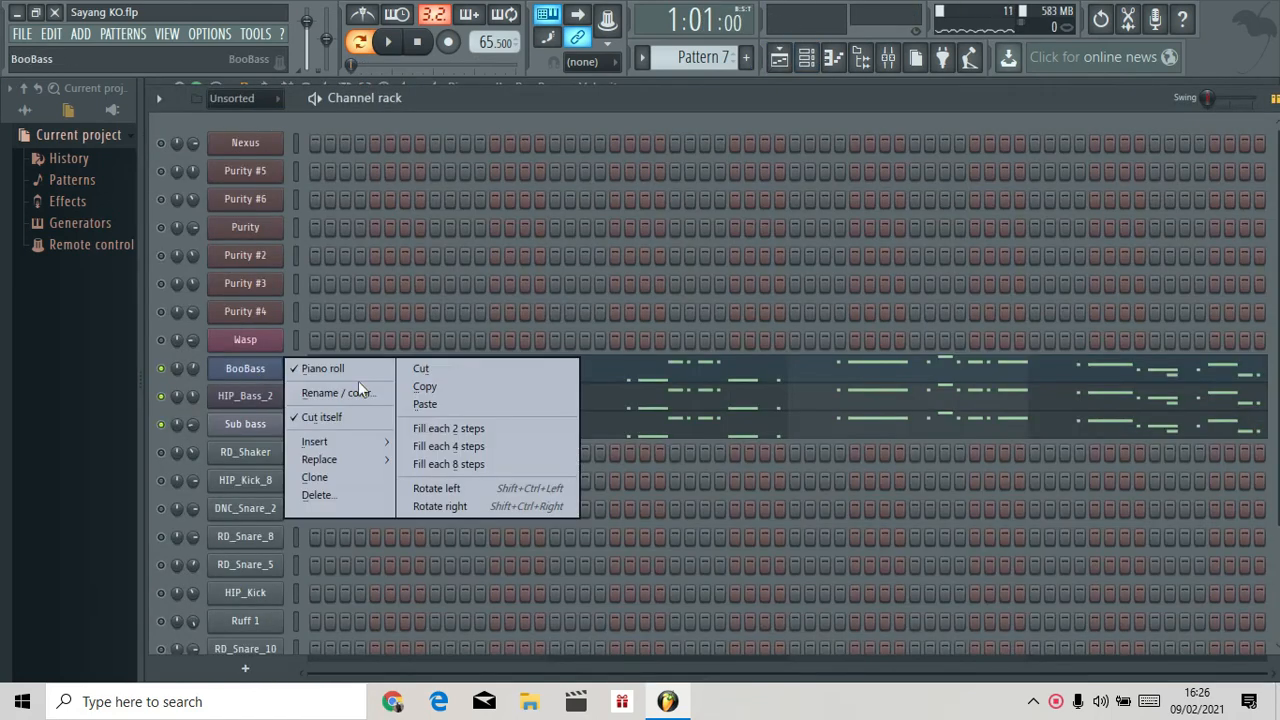
right_click(250, 396)
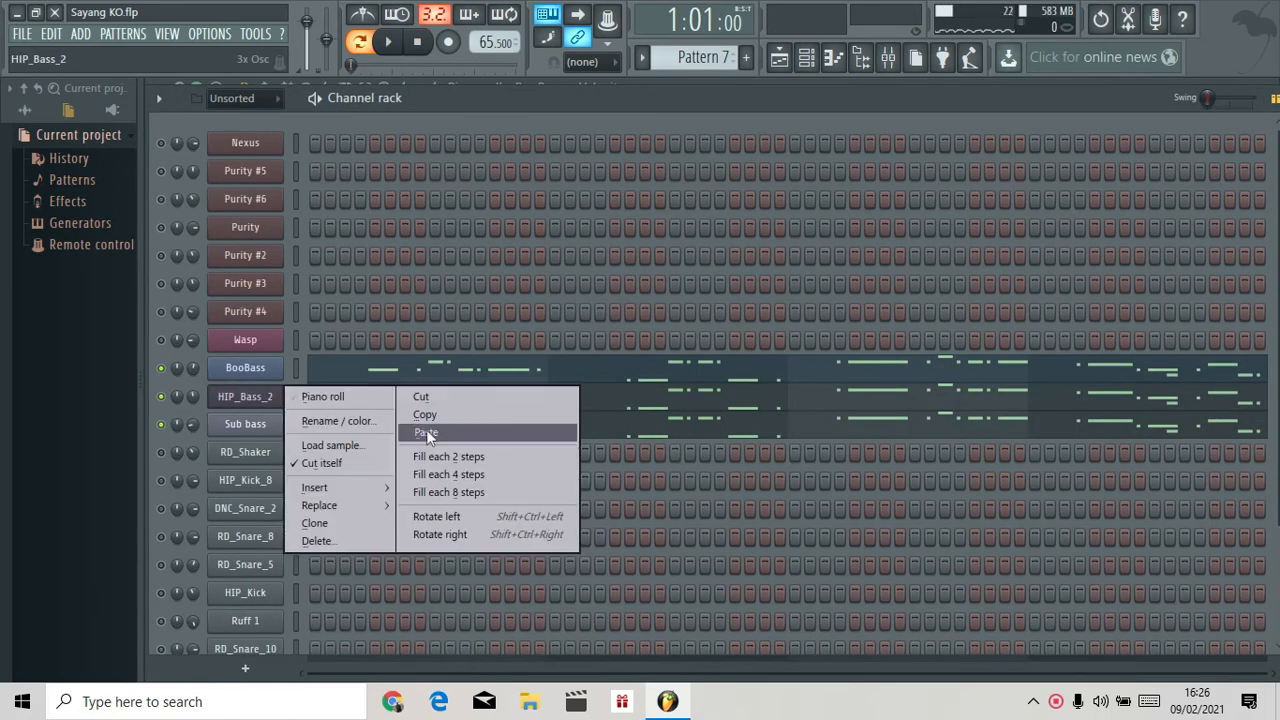
click(426, 432)
right_click(241, 420)
click(431, 457)
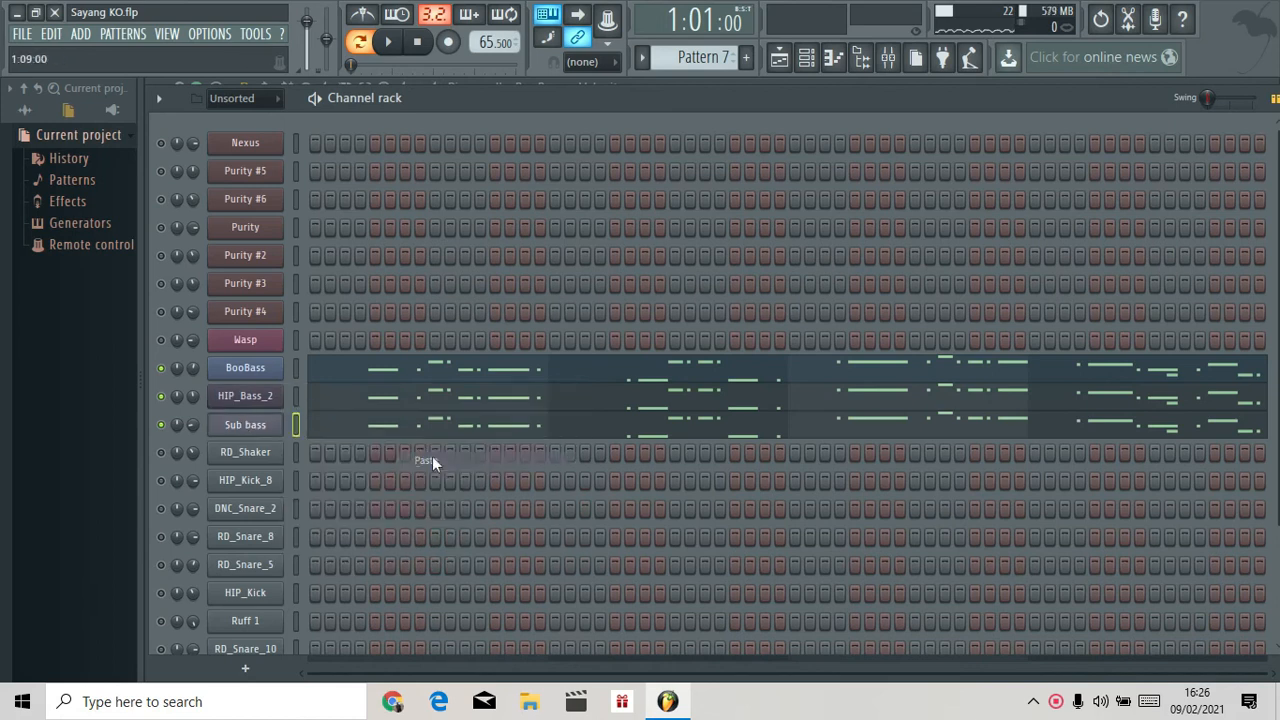
Switch to Pattern 8 and unmute the drum channels from RD_Shaker through RD_Snare_11.
click(712, 57)
click(755, 202)
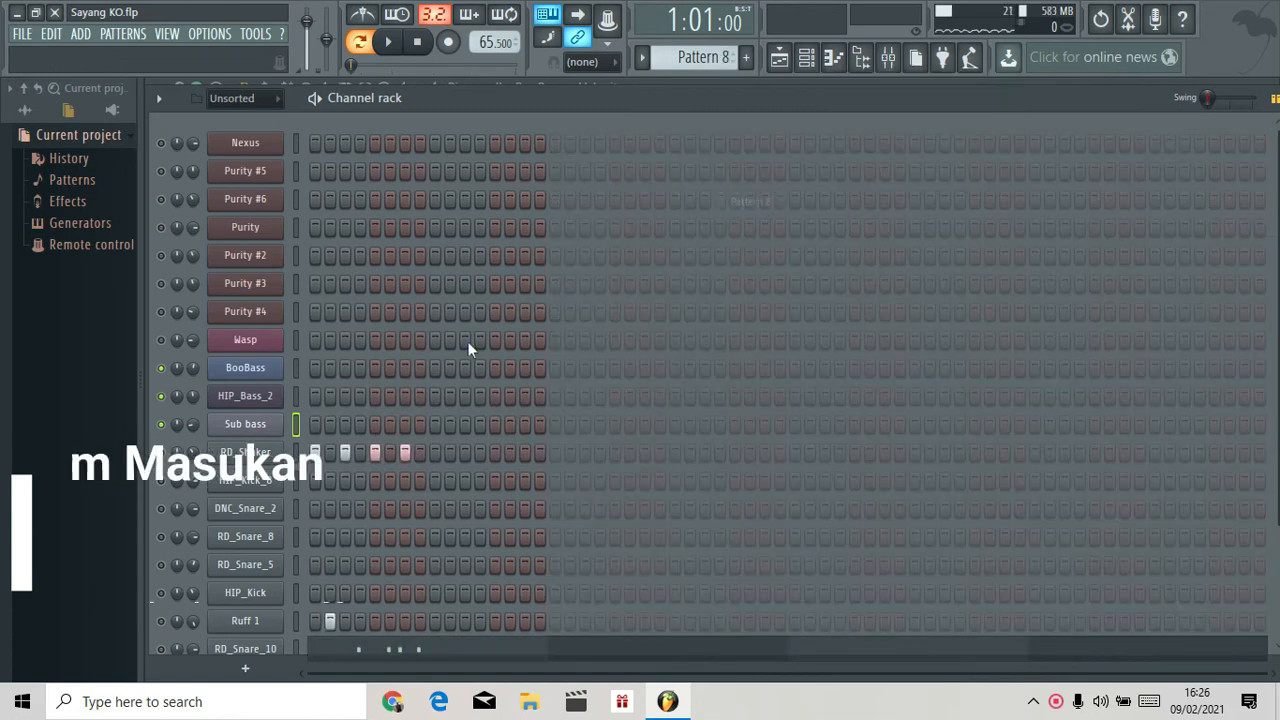
drag(1068, 108, 939, 86)
drag(1152, 200, 1152, 300)
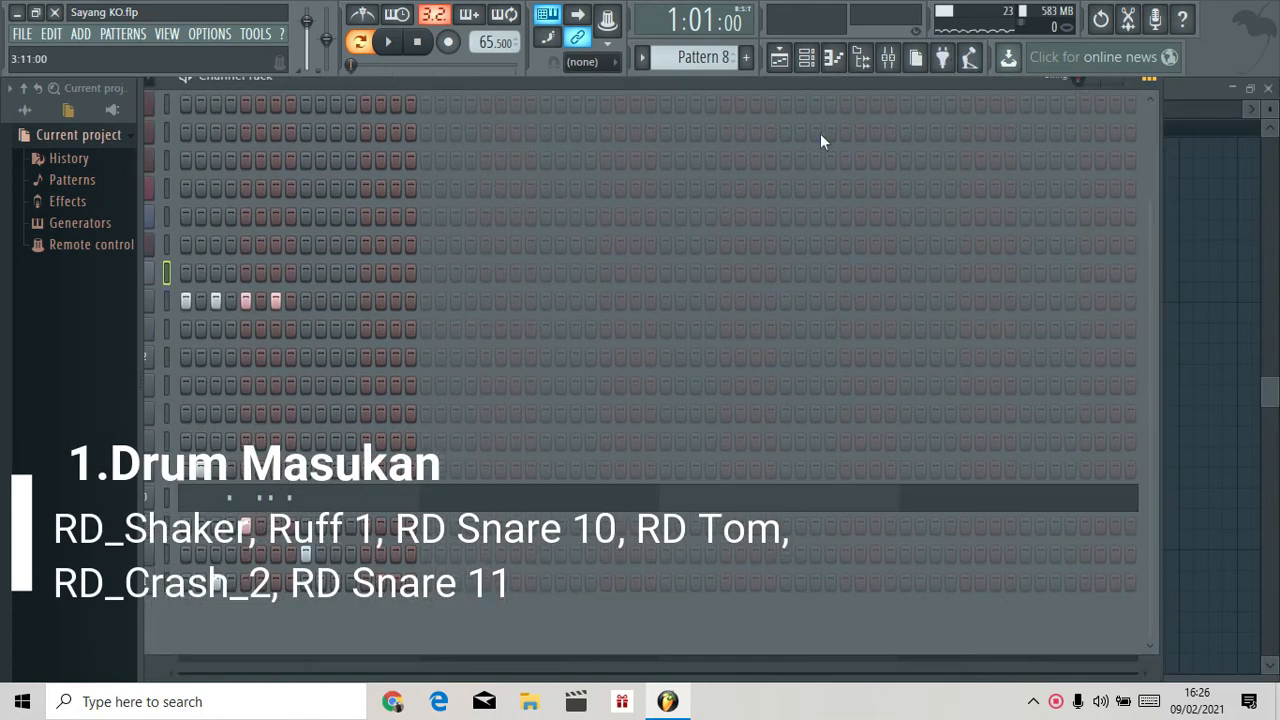
click(833, 58)
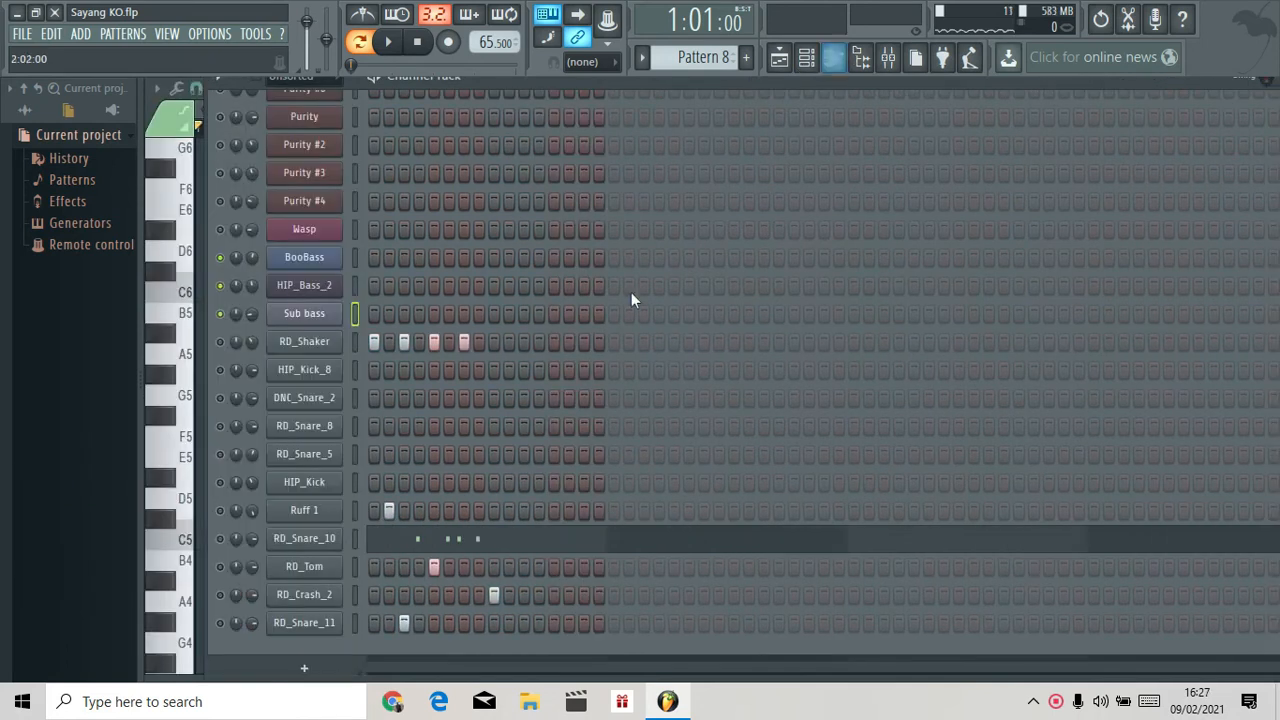
click(376, 85)
click(377, 86)
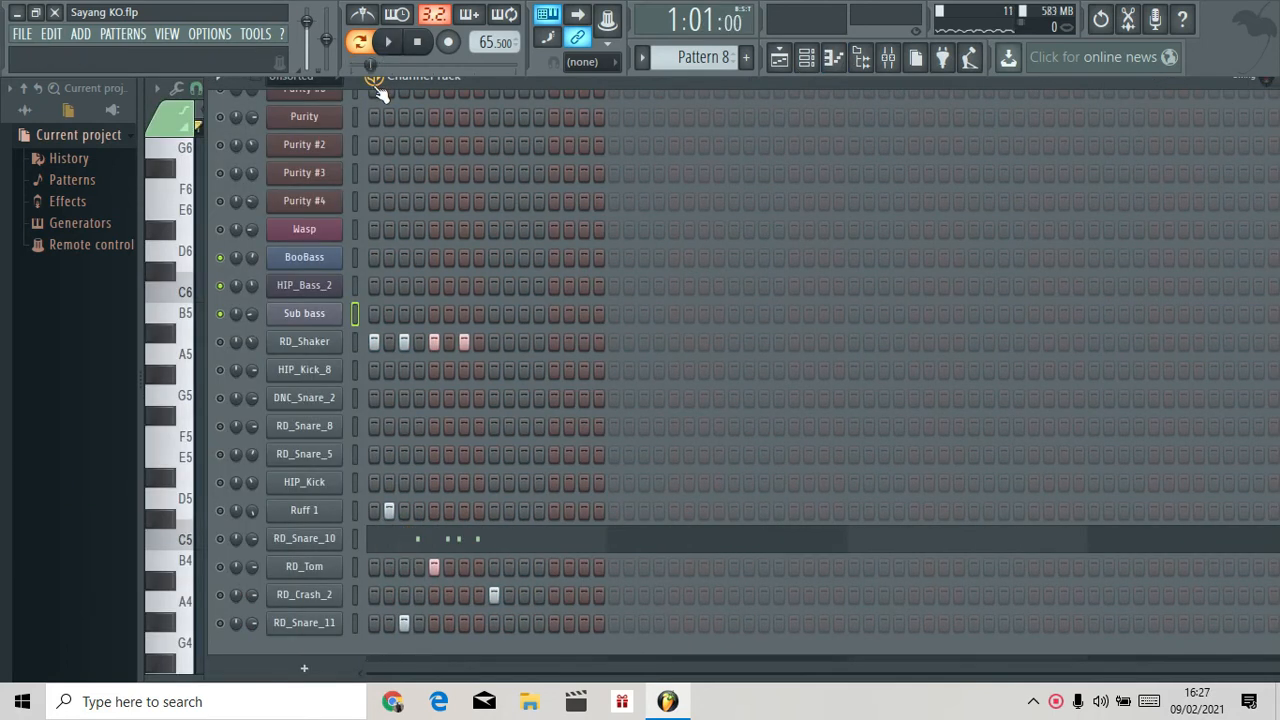
click(220, 341)
drag(220, 369, 229, 515)
drag(228, 568, 228, 620)
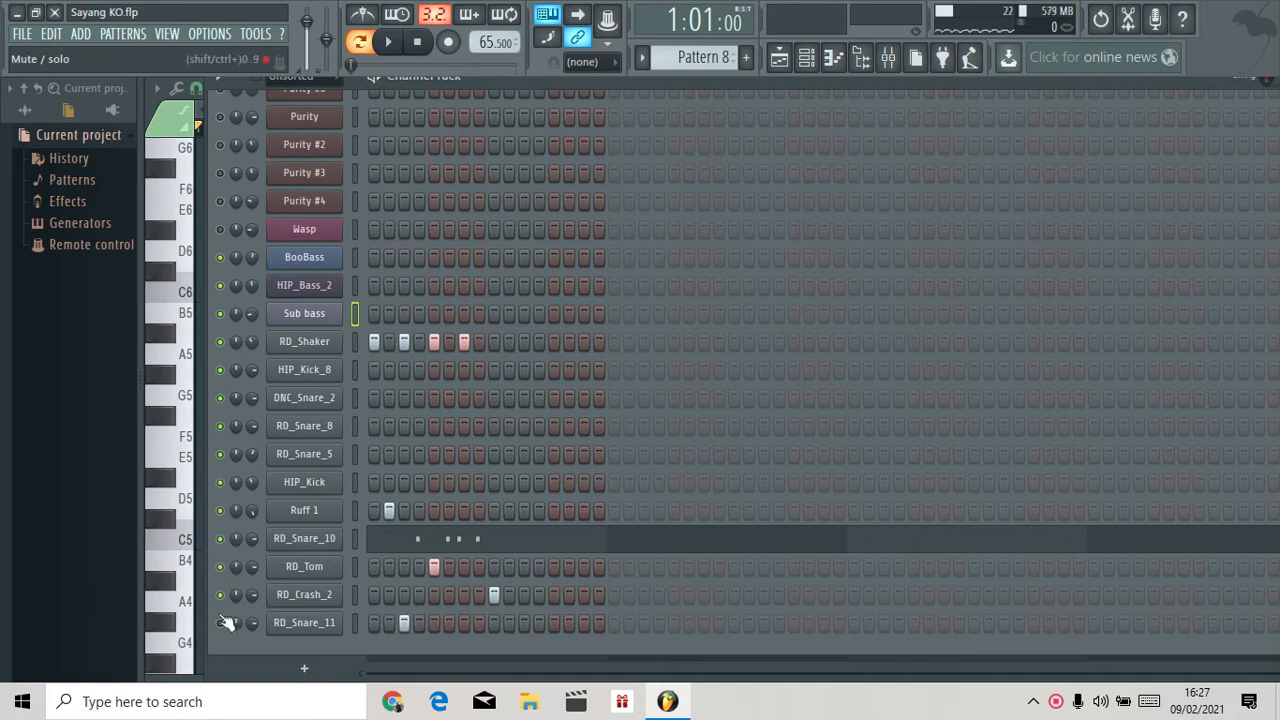
Examine the Ruff 1 channel's sampler settings and its mixer effects, Fruity Reeverb 2 and Soundgoodizer, and close their windows.
click(318, 514)
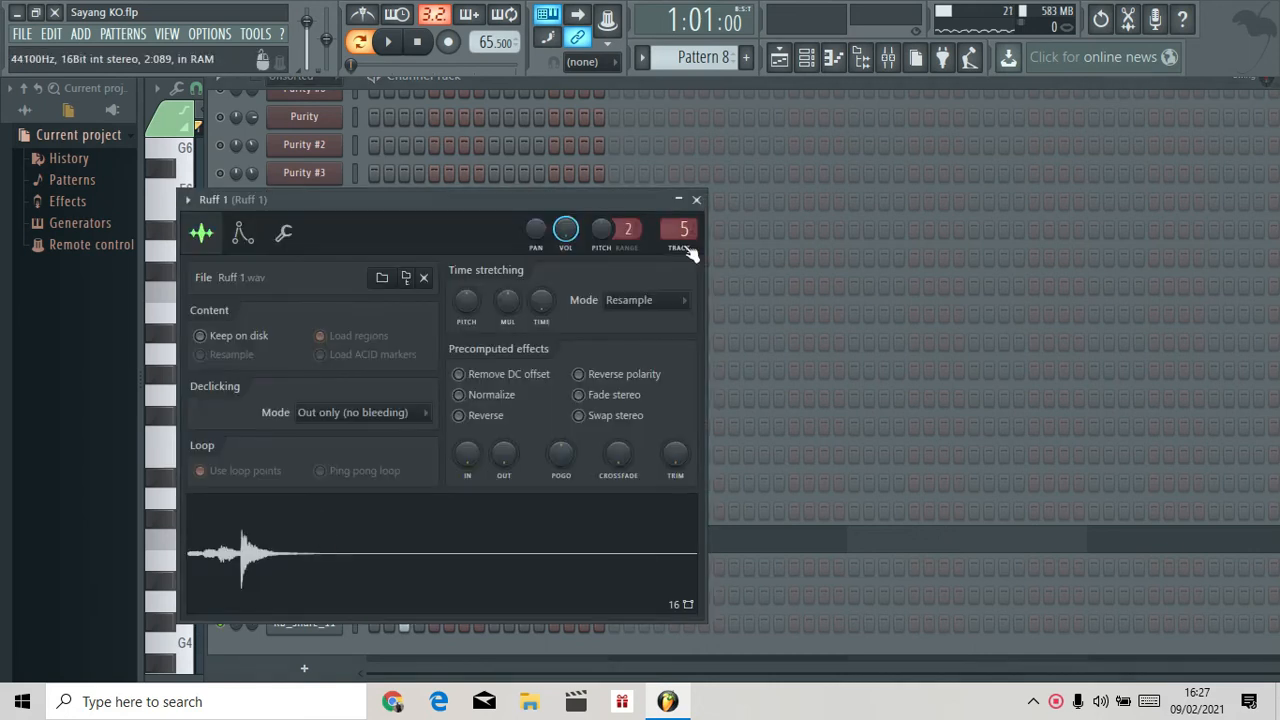
click(886, 60)
click(855, 187)
click(862, 160)
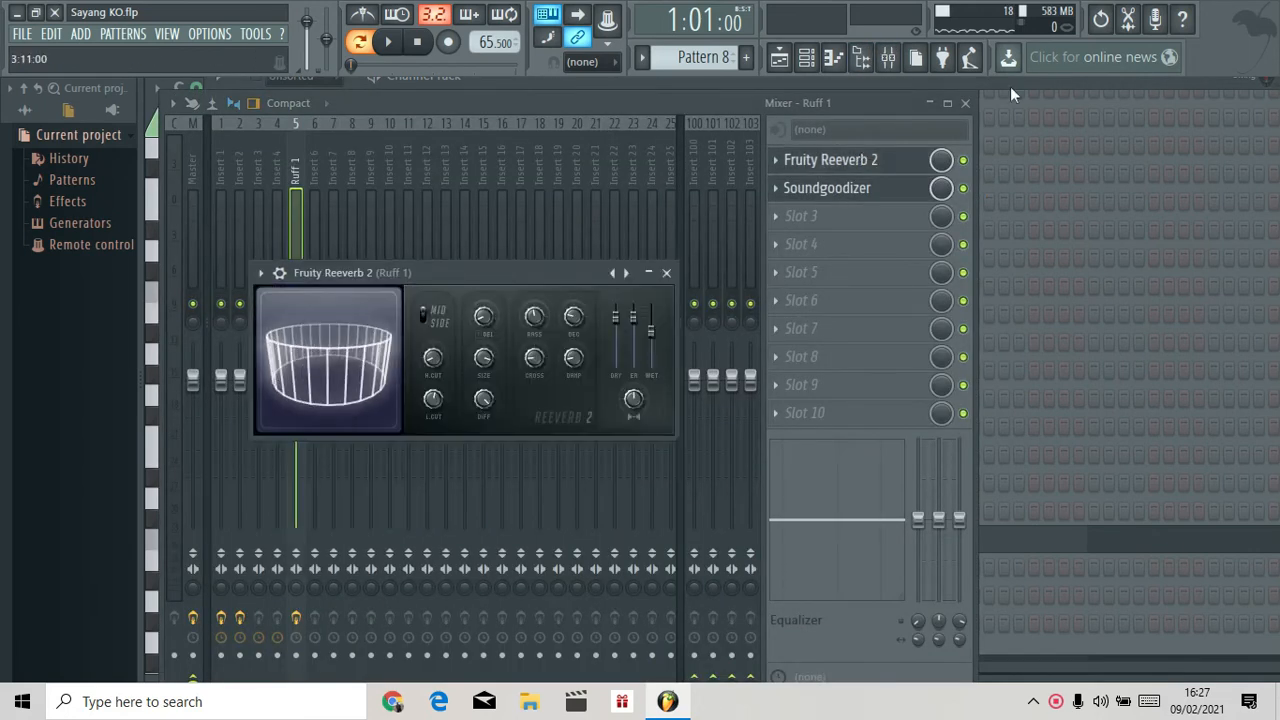
click(965, 103)
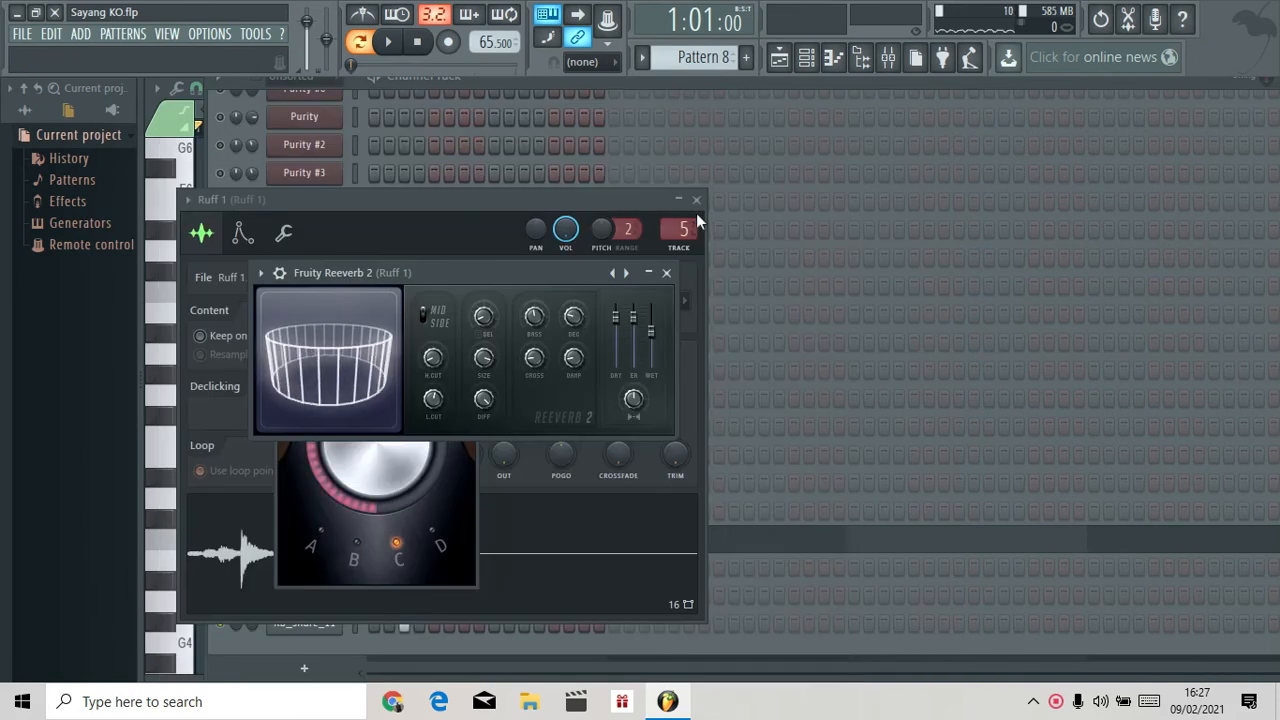
click(690, 275)
click(696, 200)
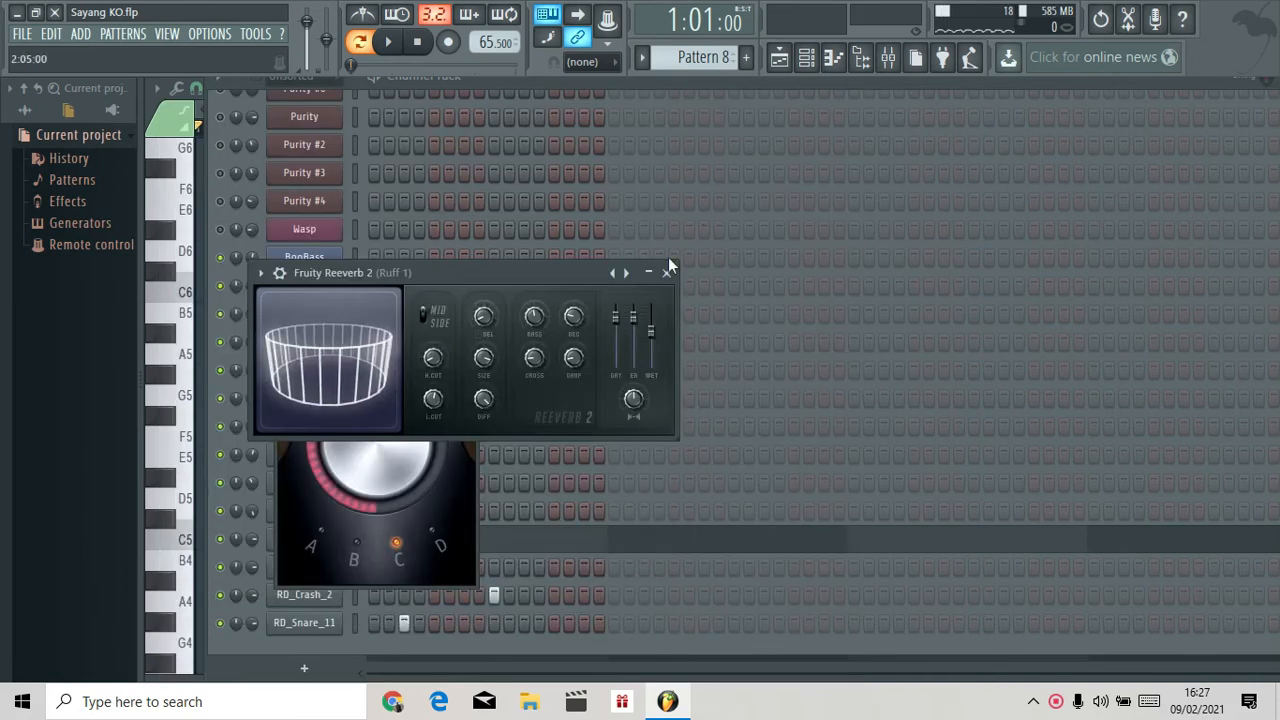
click(670, 258)
click(670, 258)
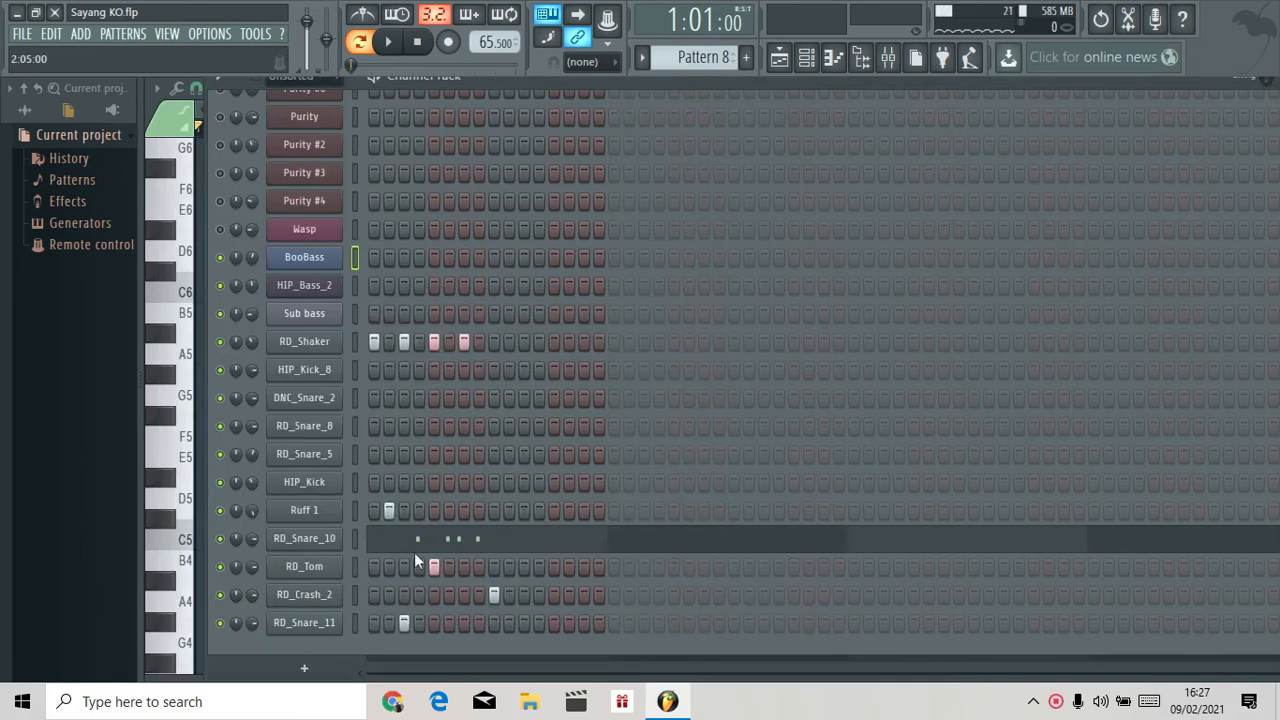
Solo the Ruff 1 channel and play Pattern 8.
right_click(224, 512)
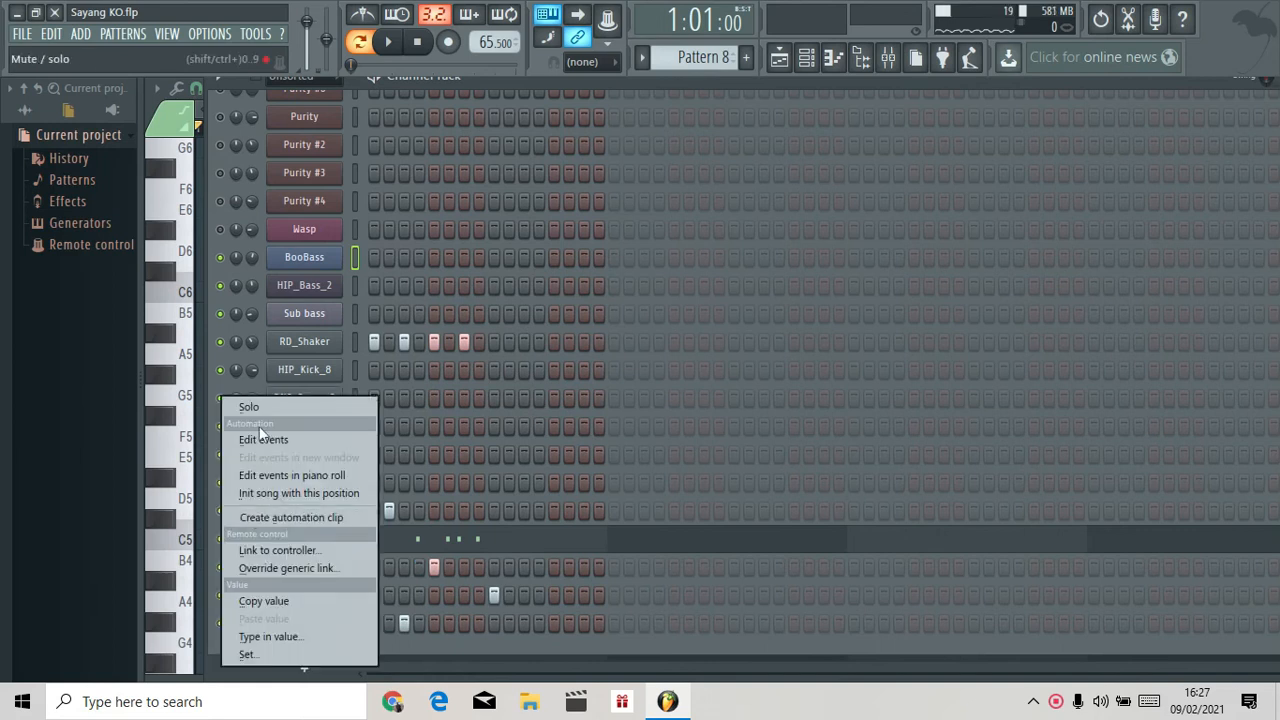
click(257, 411)
key(space)
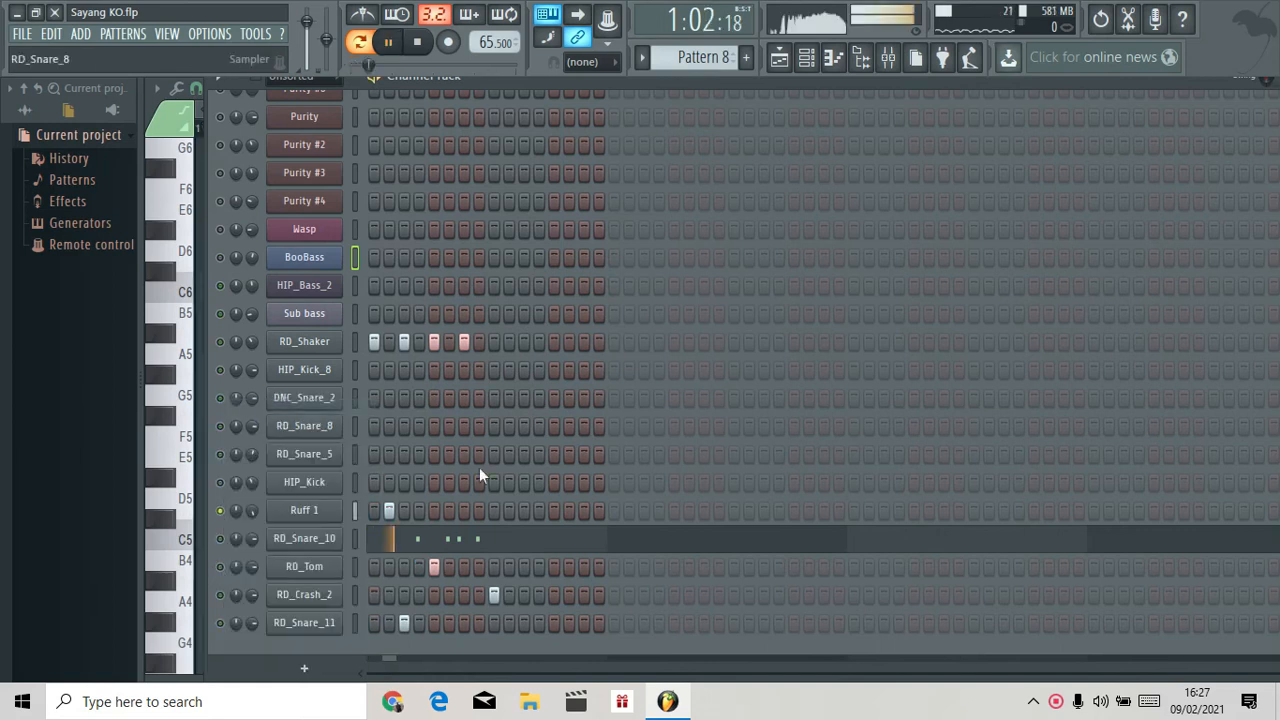
Stop playback and assign the Ruff 1 channel to a free mixer track.
click(304, 510)
key(space)
click(185, 200)
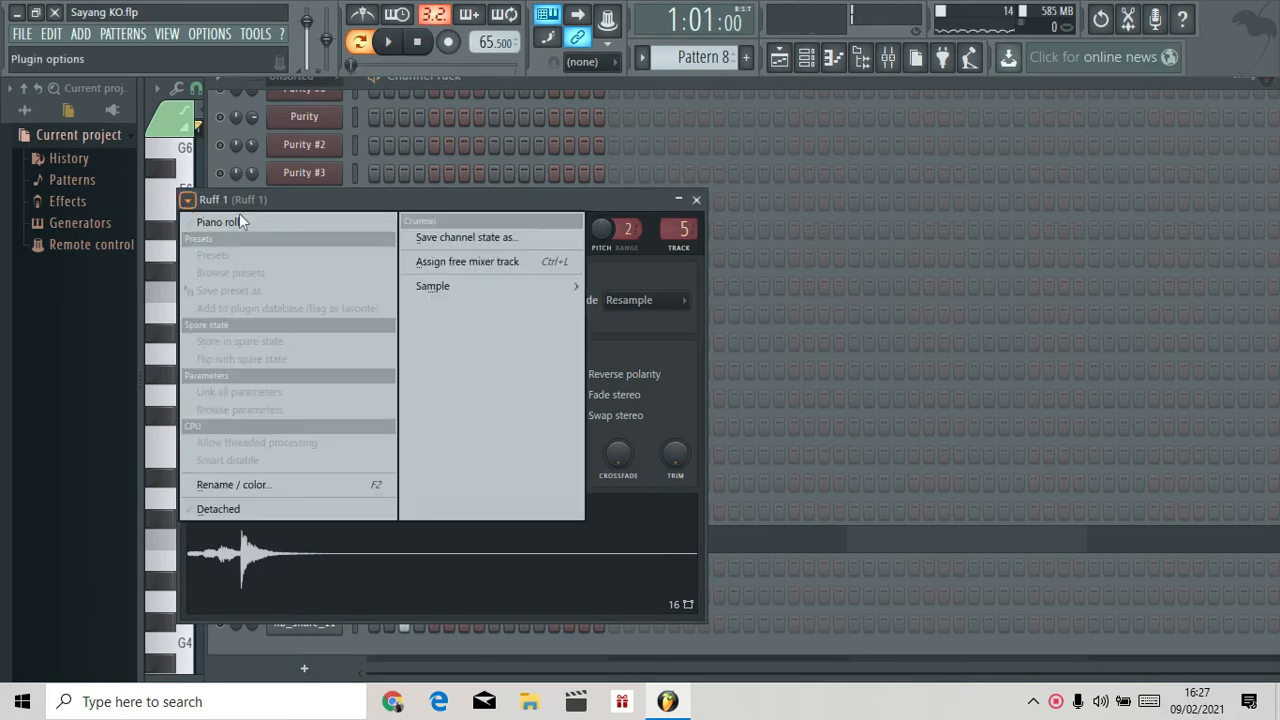
click(538, 261)
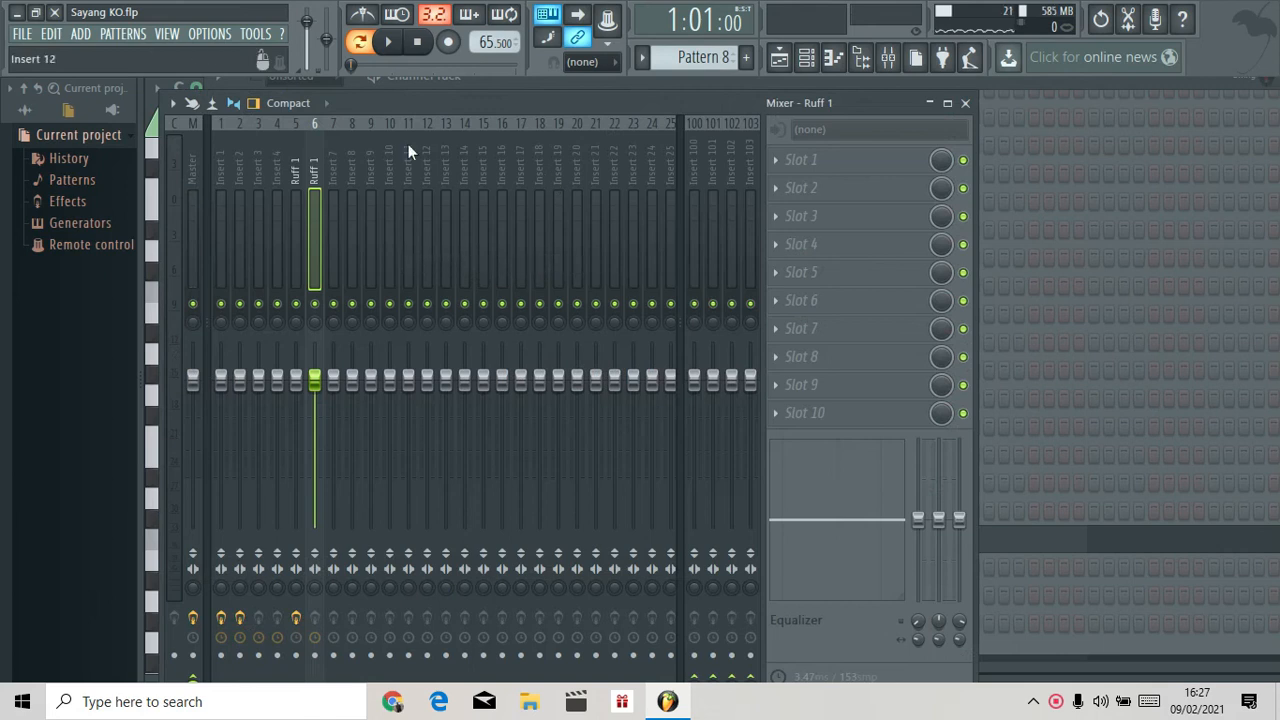
Compare mixer tracks 5 and 6 for Ruff 1, playing the pattern to check their levels and effect slots.
click(302, 158)
key(space)
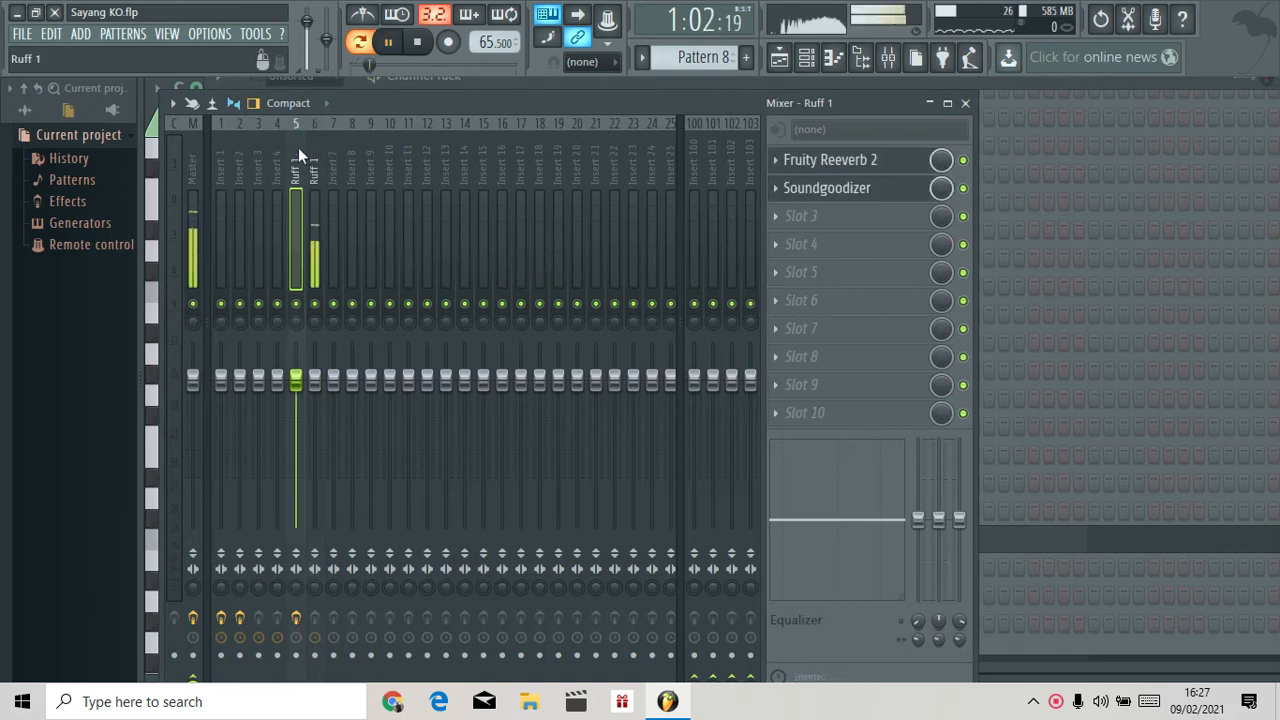
key(space)
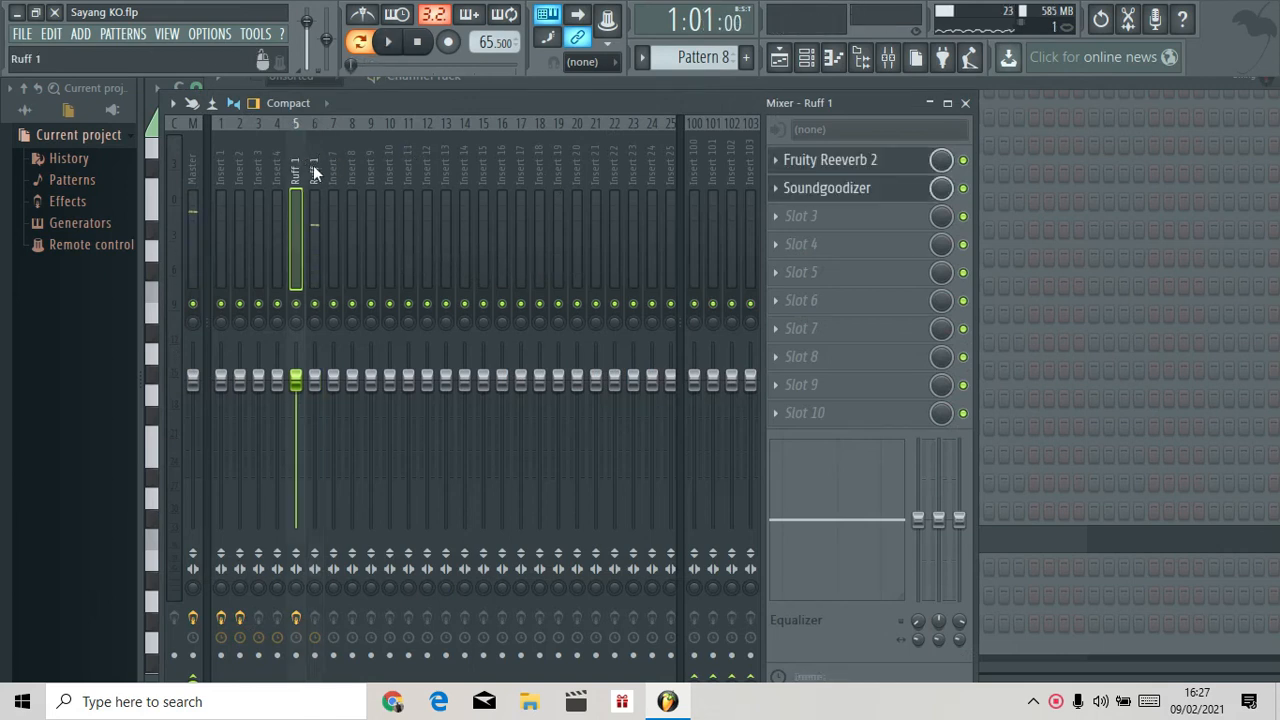
click(313, 174)
key(space)
key(space)
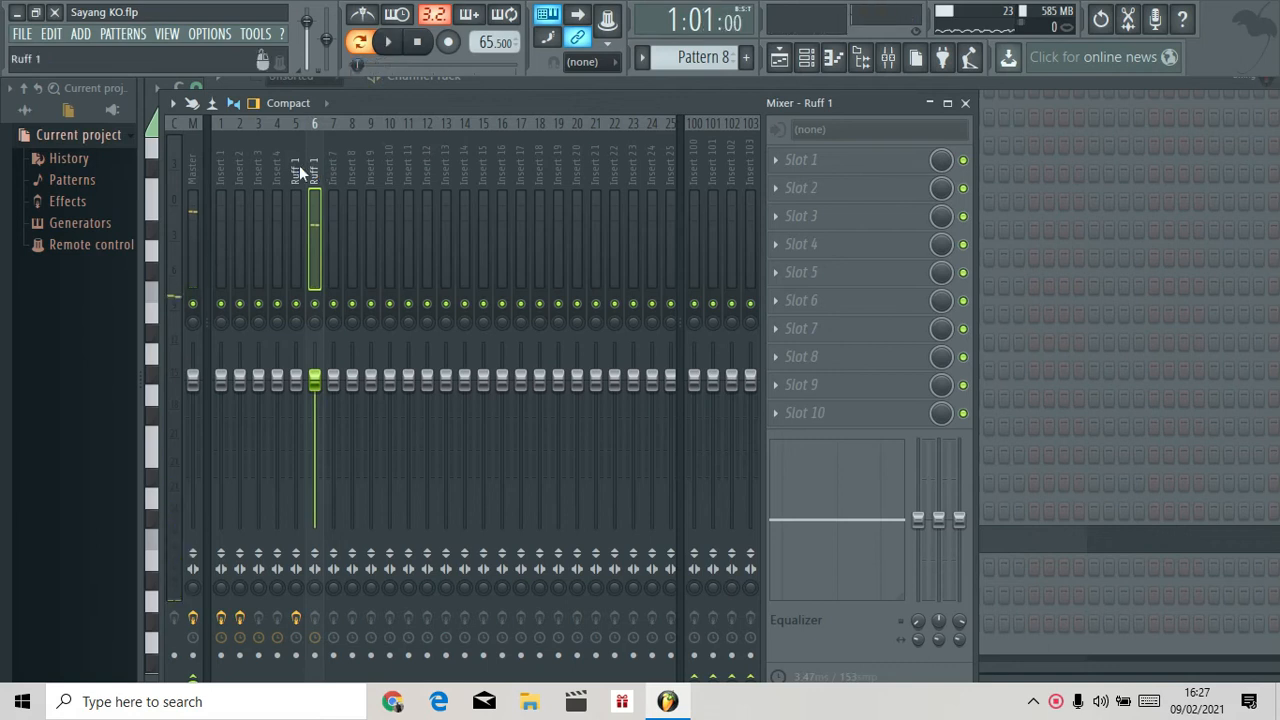
click(299, 165)
key(space)
key(space)
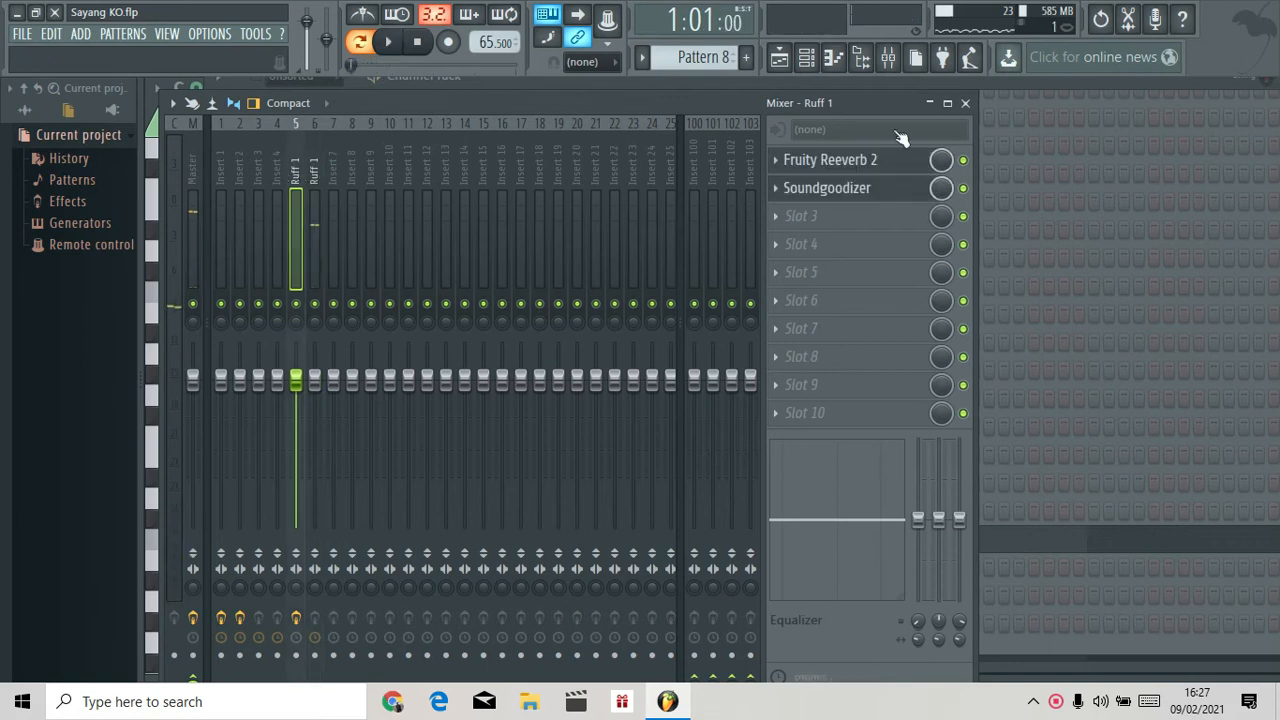
Route the Ruff 1 channel back to mixer track 5, start playback and close its settings.
click(965, 103)
scroll(684, 230, down, 1)
key(space)
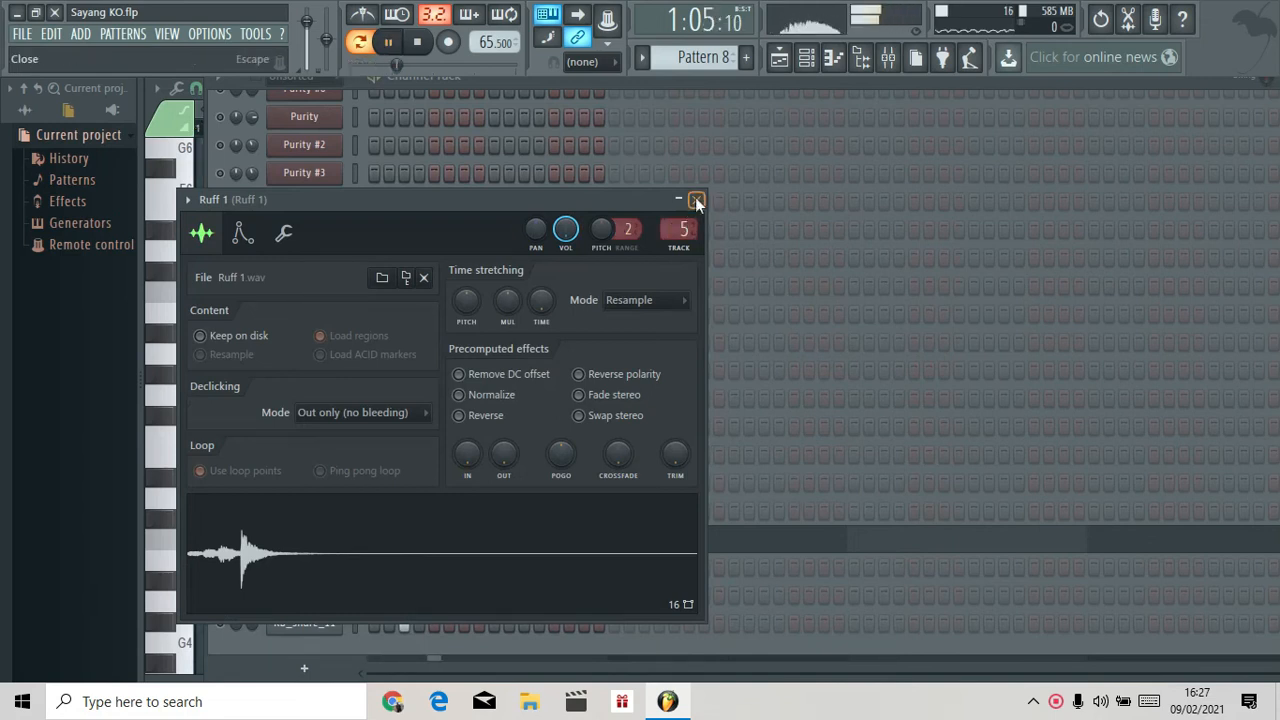
click(696, 199)
Examine Fruity Reeverb 2 and Soundgoodizer on Ruff 1's mixer track during playback, and close the mixer.
click(889, 57)
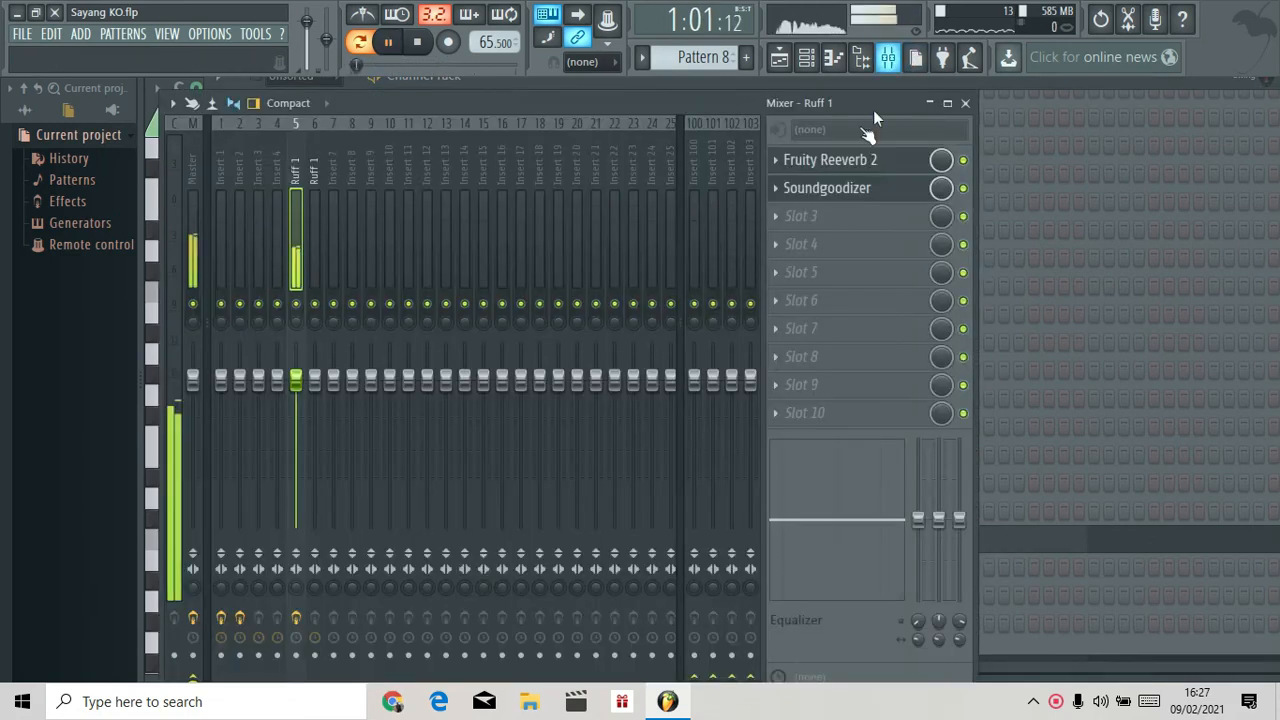
click(843, 163)
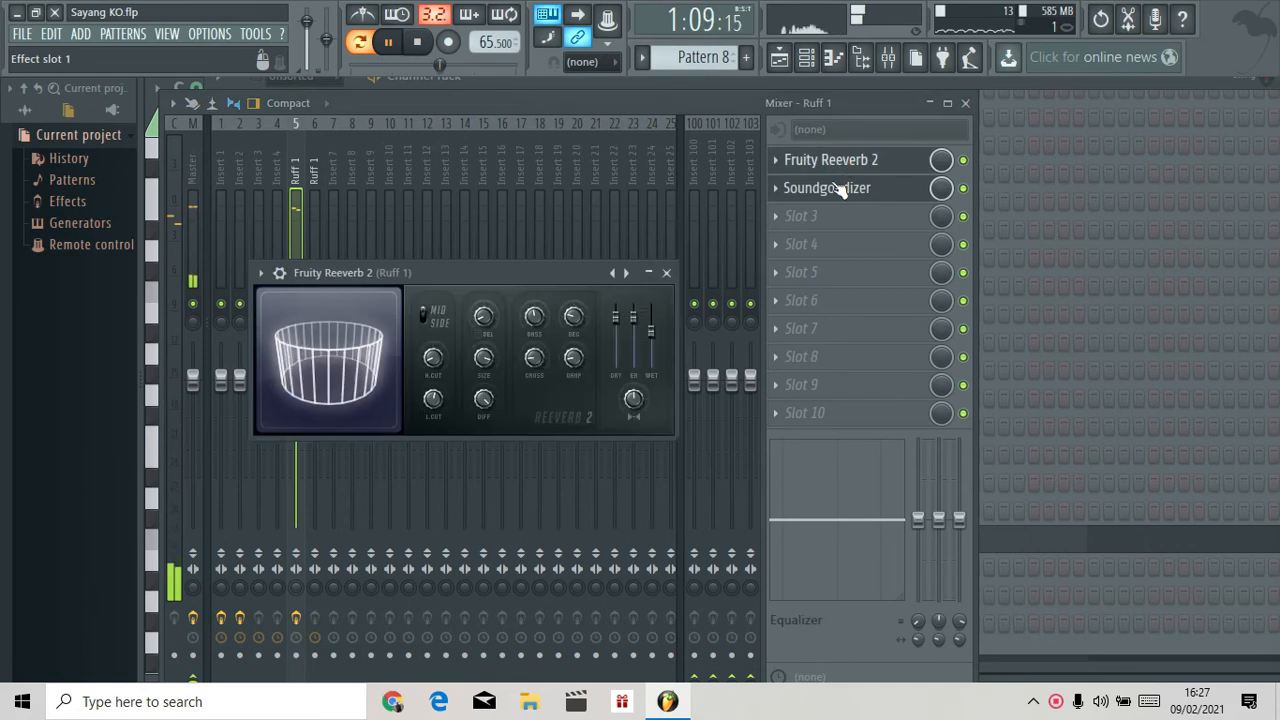
click(841, 196)
click(840, 198)
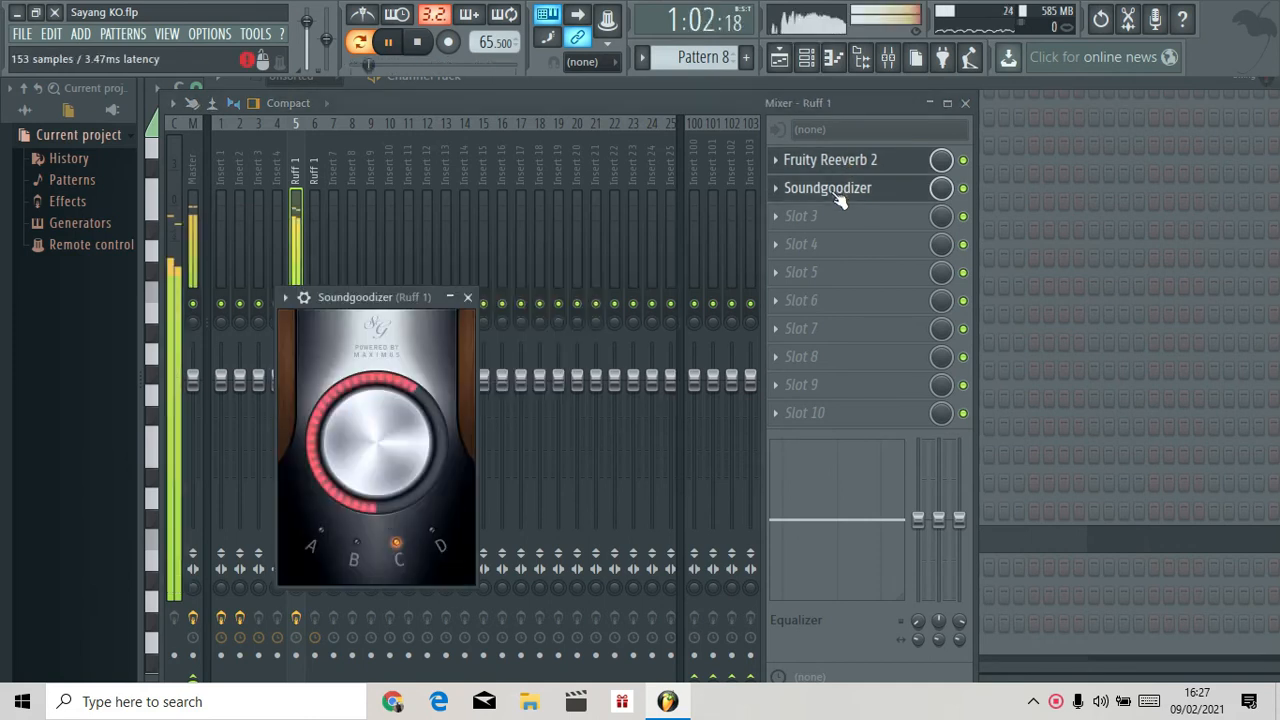
click(965, 103)
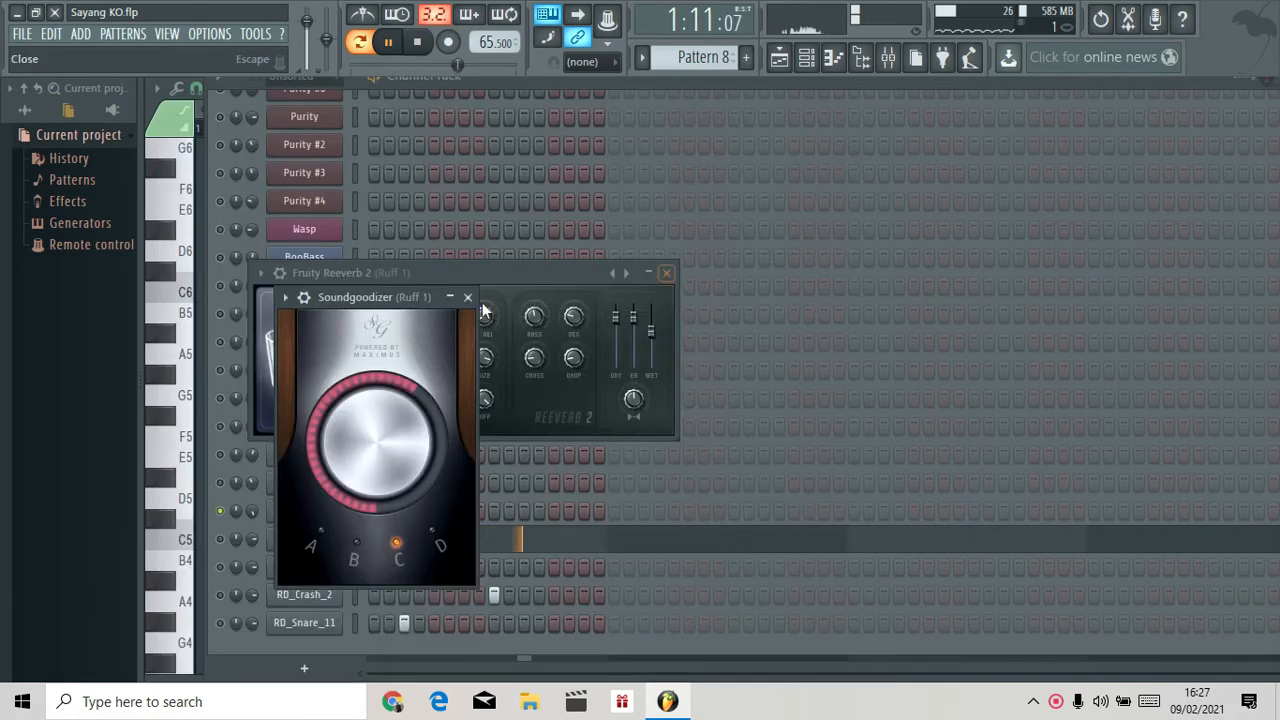
Close the Fruity Reeverb 2 and Soundgoodizer windows and stop playback.
click(667, 273)
click(469, 297)
key(space)
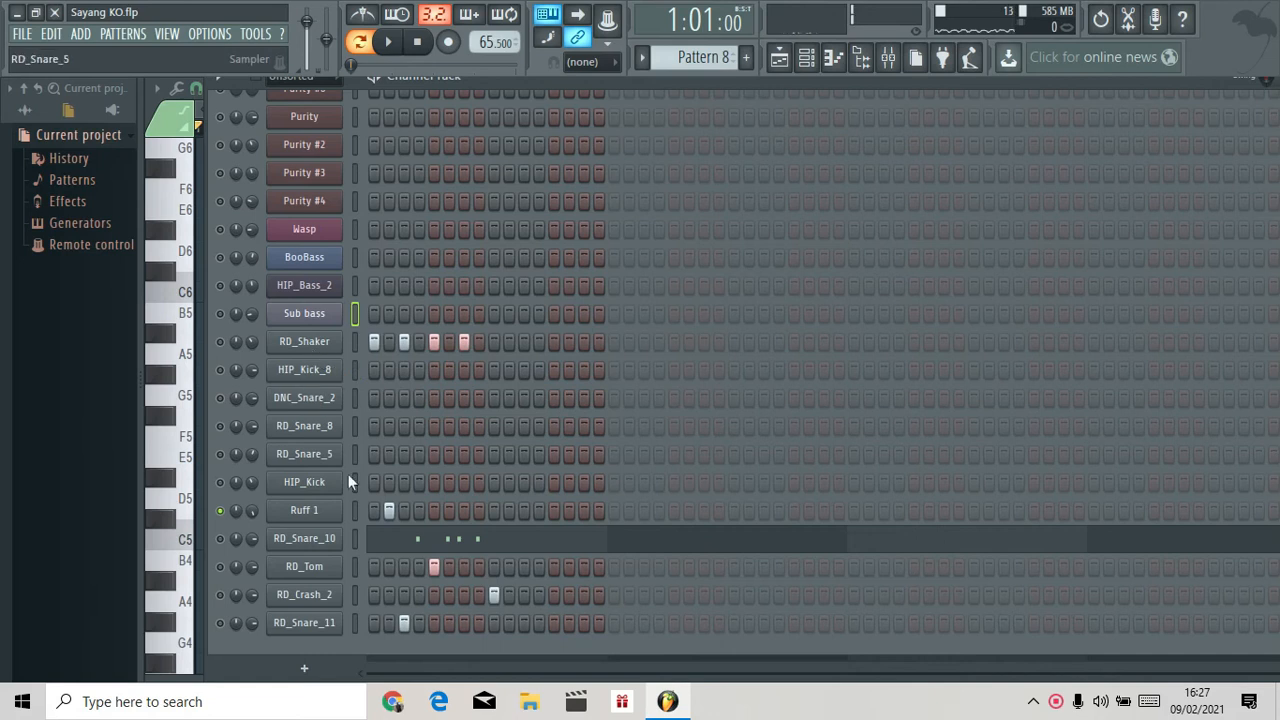
Unmute RD_Shaker, RD_Snare_10, RD_Tom, RD_Crash_2 and RD_Snare_11, and play Pattern 8 with Ruff 1.
click(220, 567)
click(220, 594)
click(221, 622)
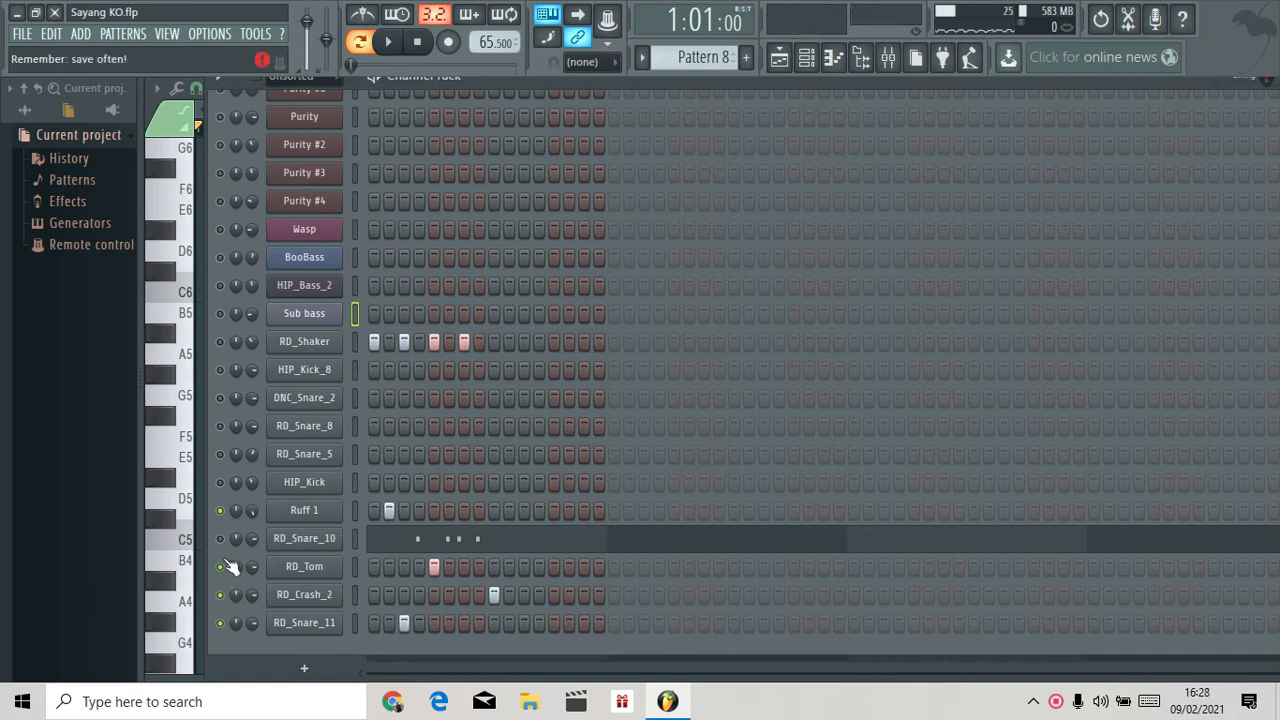
click(221, 538)
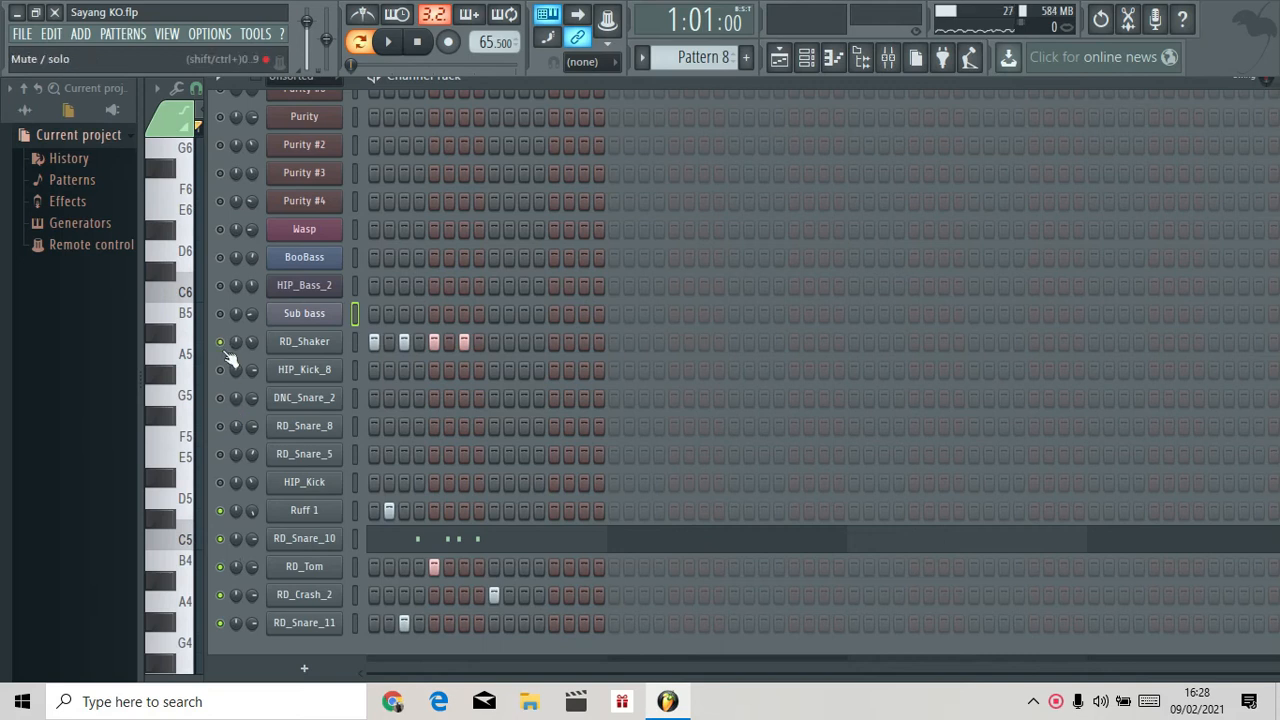
key(space)
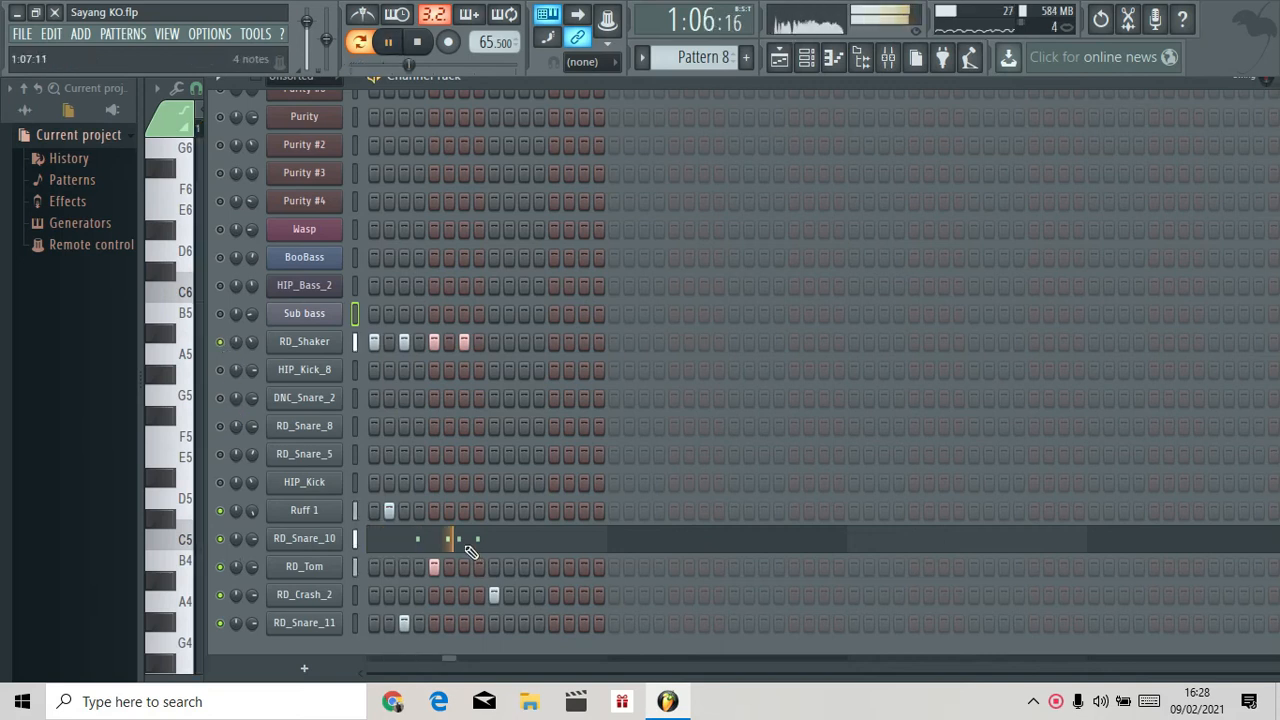
Examine the RD_Snare_10 notes in the piano roll, stop playback and bring up the RD_Snare_11 notes.
click(470, 550)
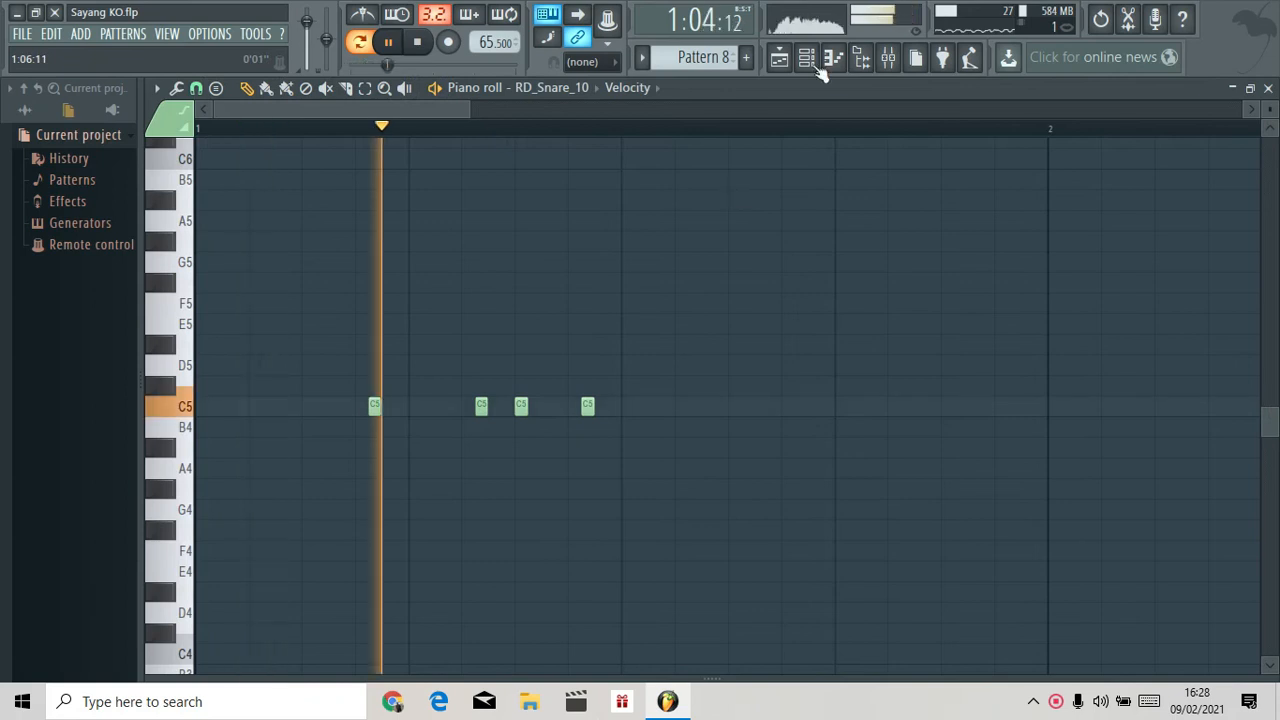
key(space)
key(F6)
right_click(318, 637)
click(390, 509)
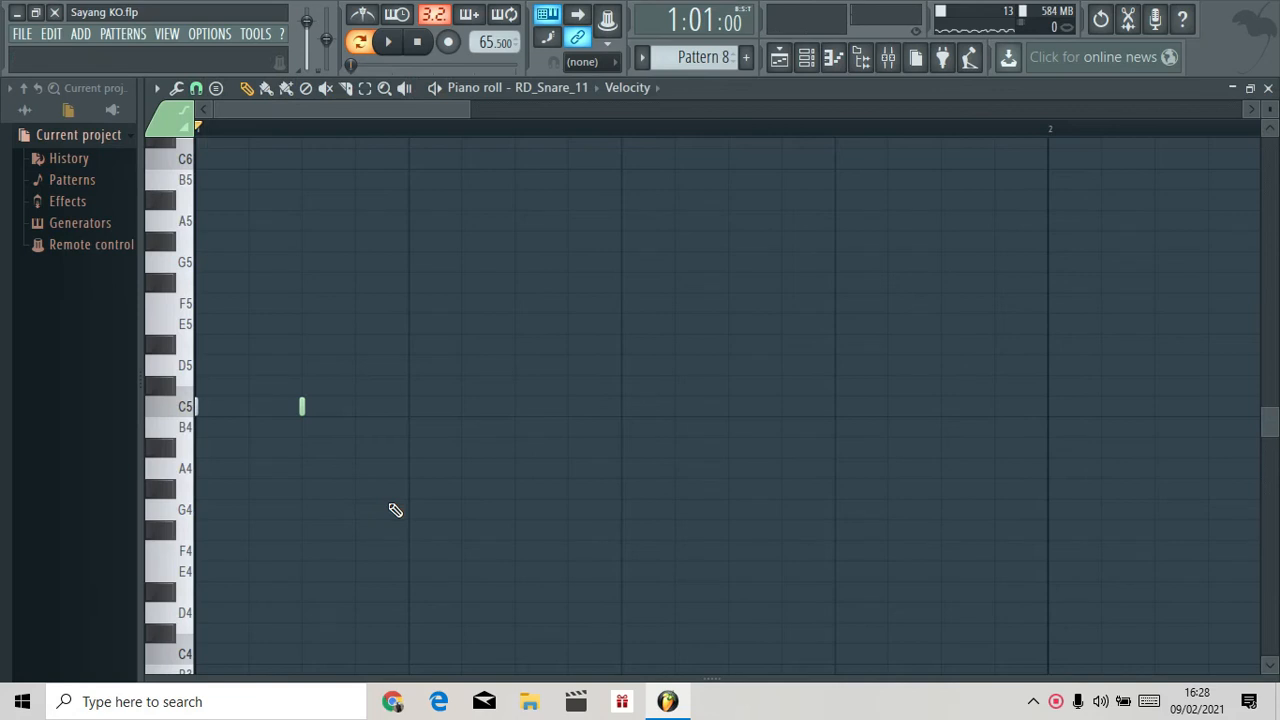
Review the piano-roll notes of RD_Snare_10, RD_Tom, RD_Crash_2 and RD_Snare_11 in turn, and start playback of Pattern 8.
click(551, 87)
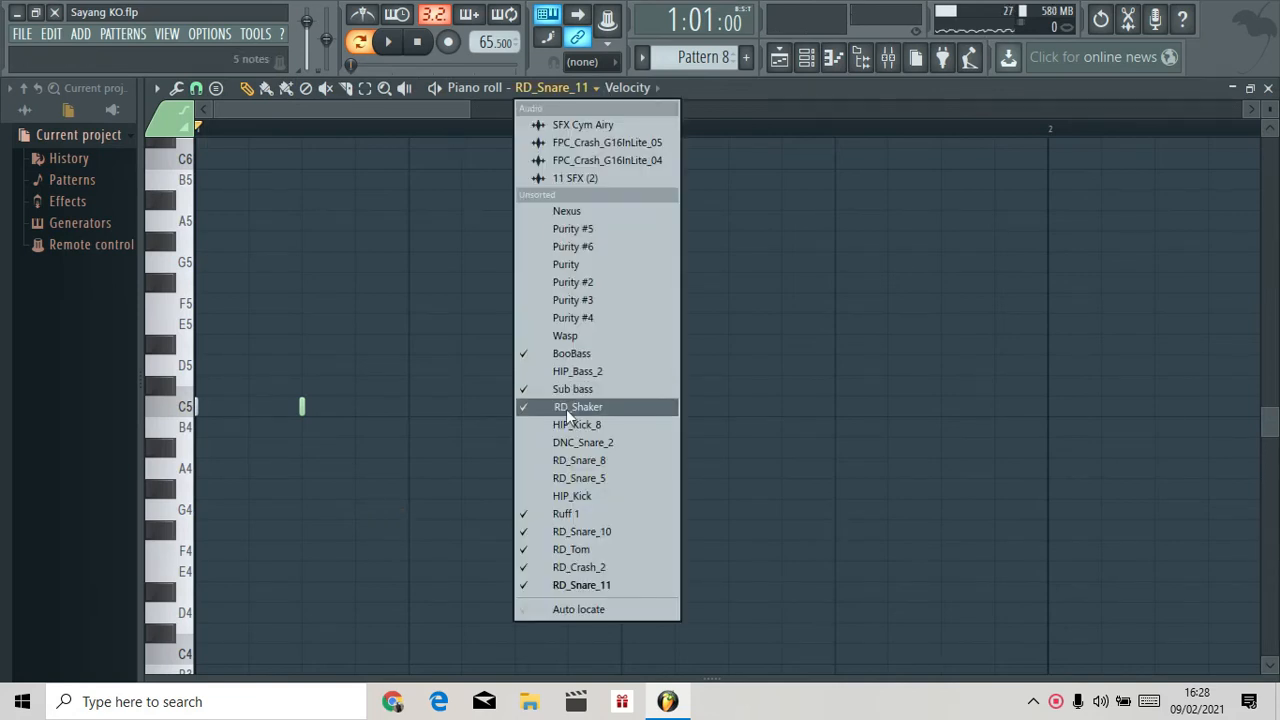
click(576, 532)
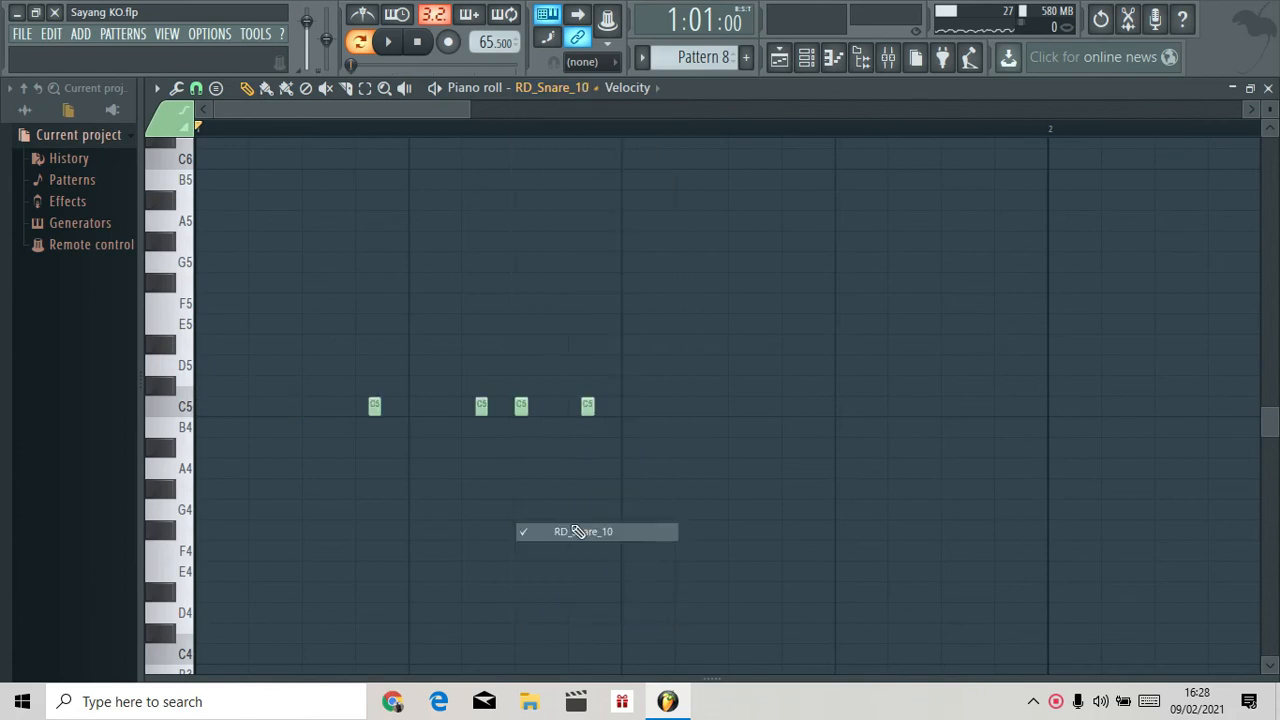
click(586, 90)
click(562, 550)
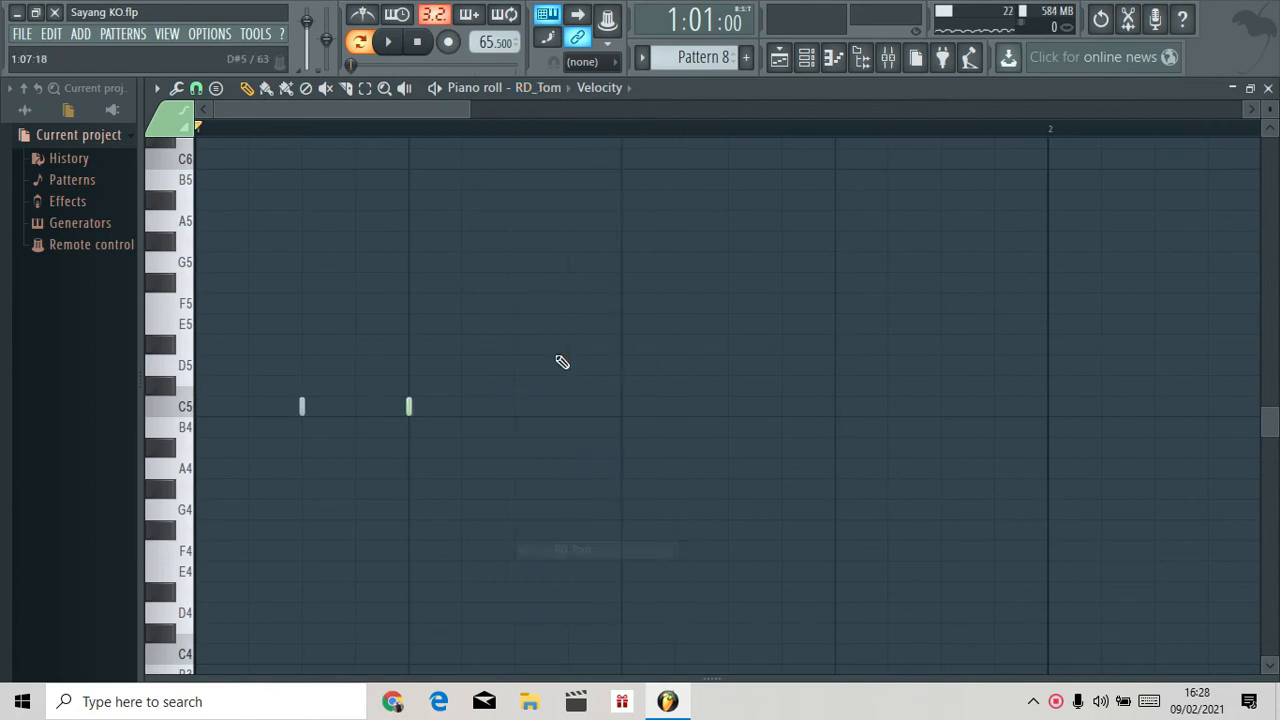
click(545, 88)
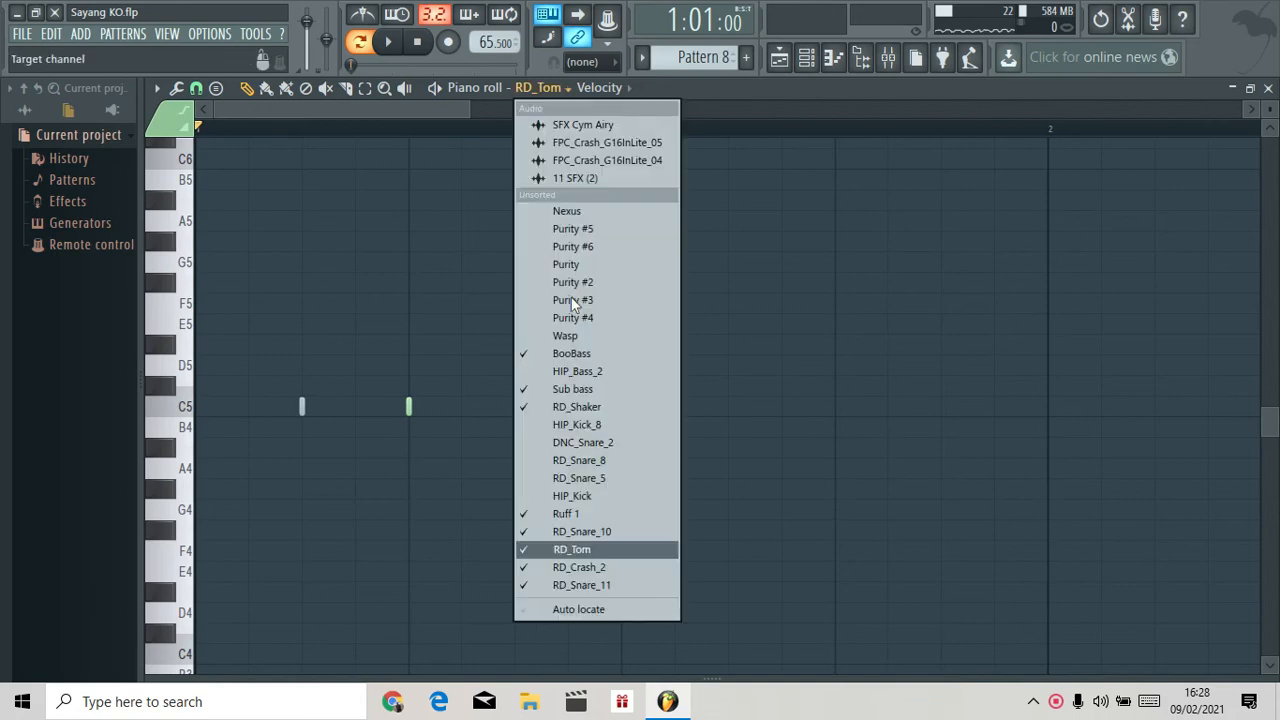
click(565, 567)
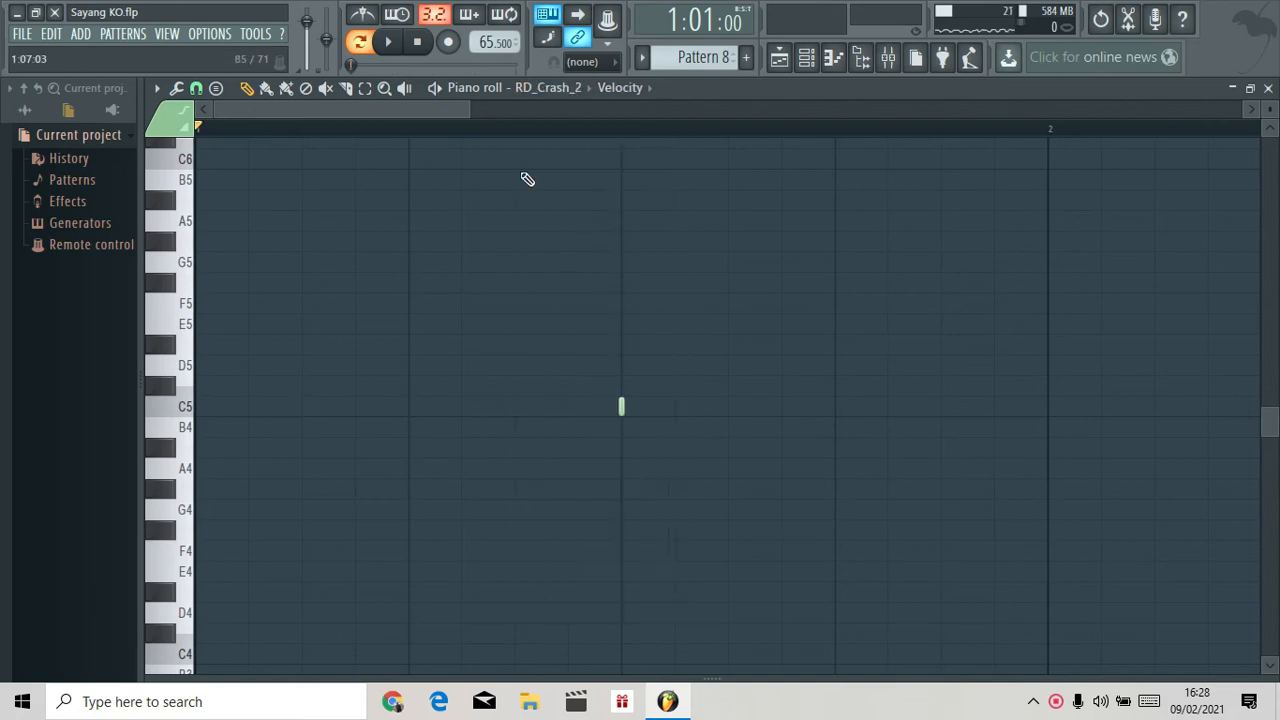
click(568, 89)
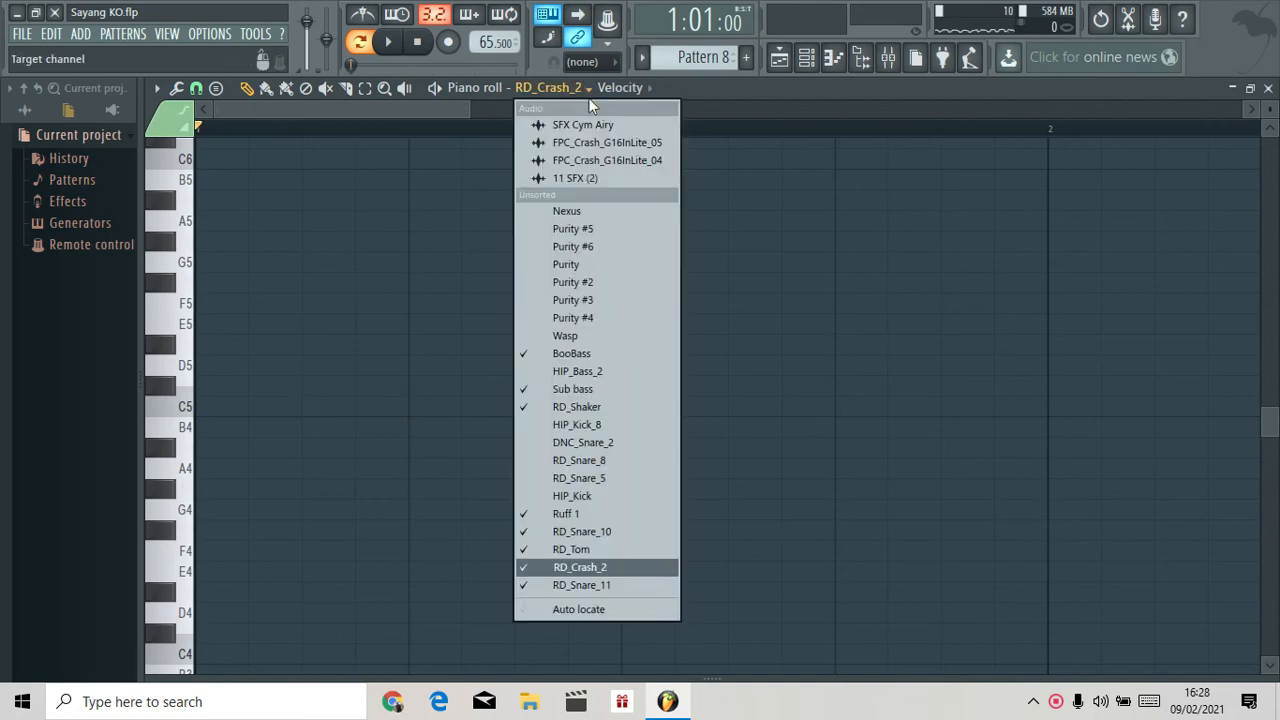
click(574, 586)
key(space)
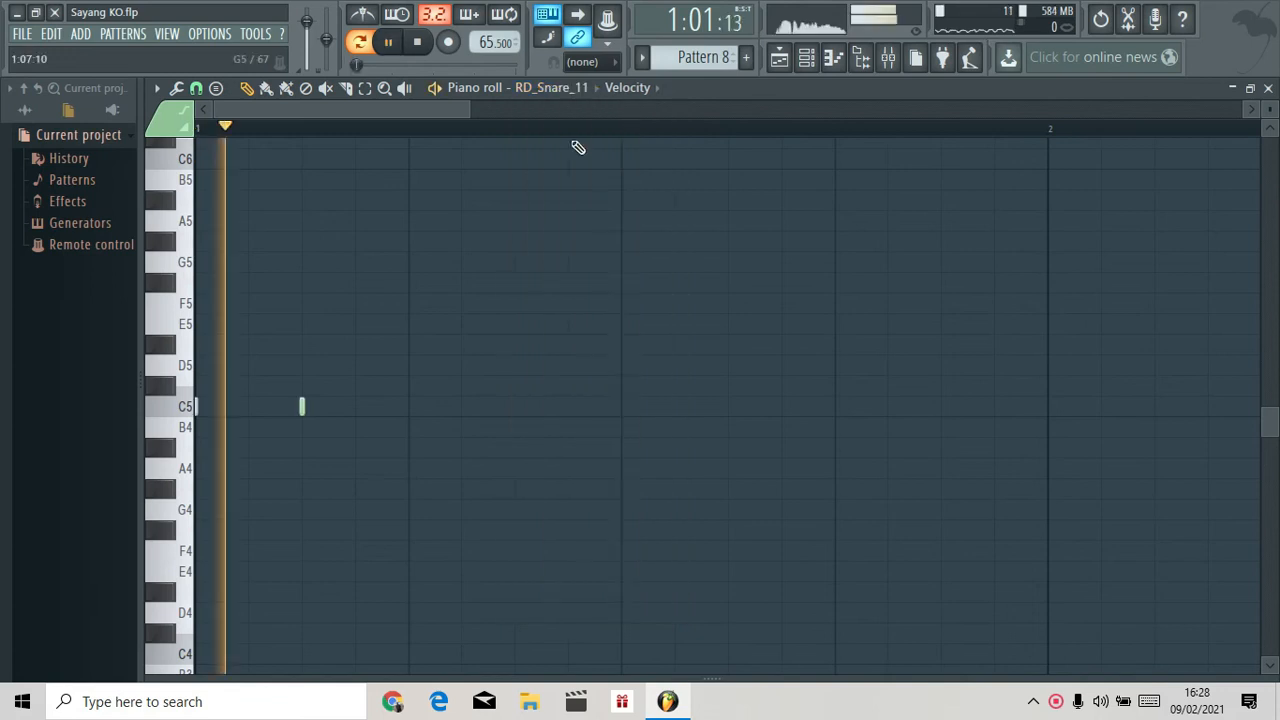
Stop playback and bring up the Playlist to view the whole arrangement.
click(803, 58)
click(778, 57)
key(space)
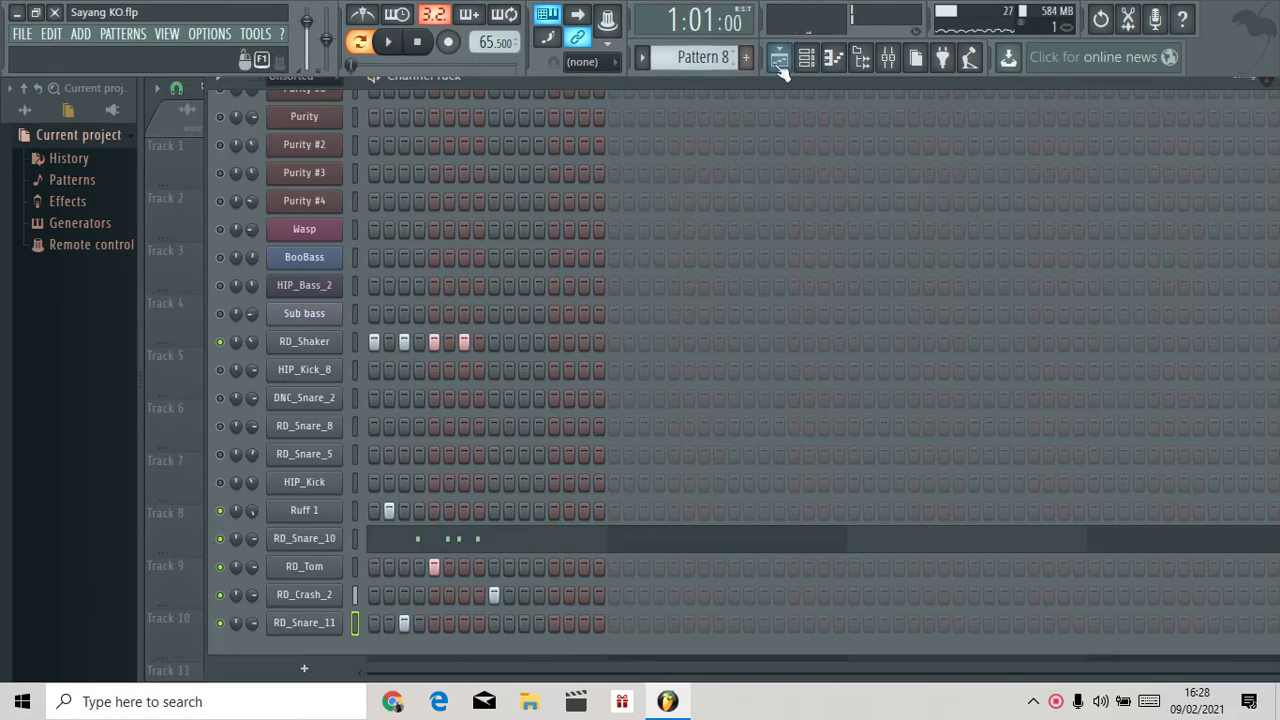
click(779, 59)
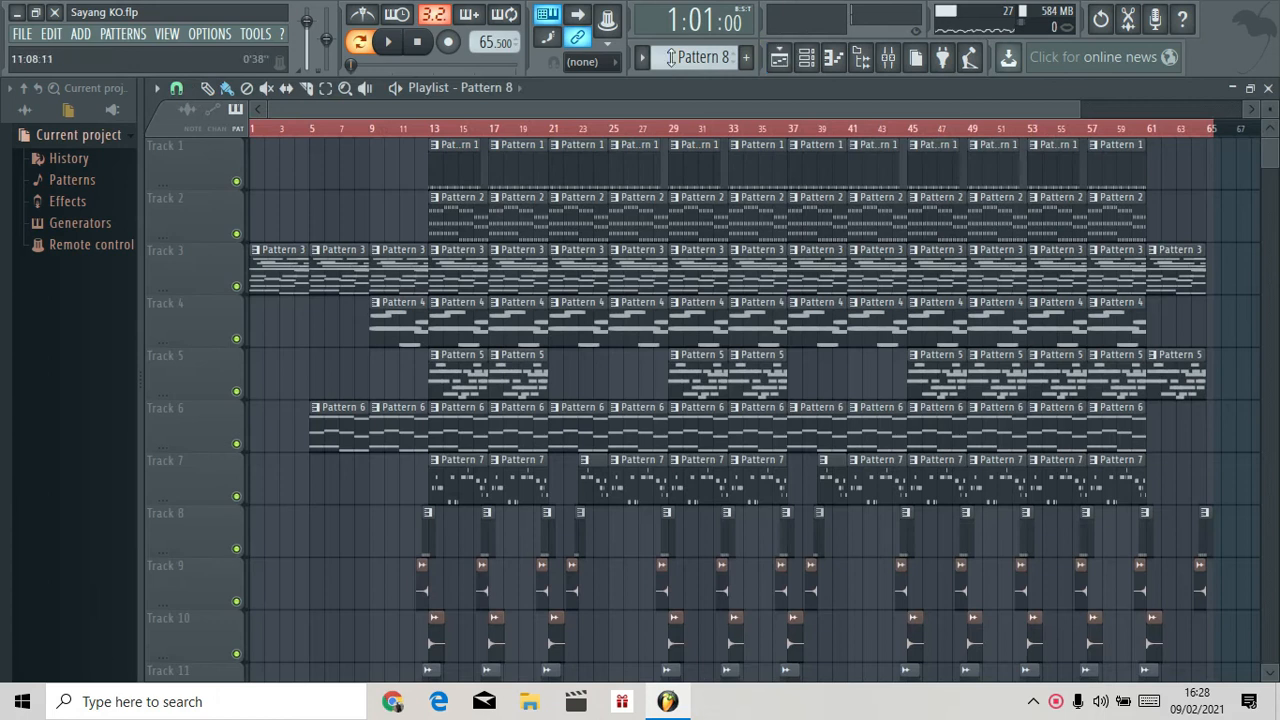
Solo the RD_Shaker channel and release the solo to unmute every channel in the Channel Rack.
click(806, 58)
right_click(221, 345)
key(Escape)
click(237, 355)
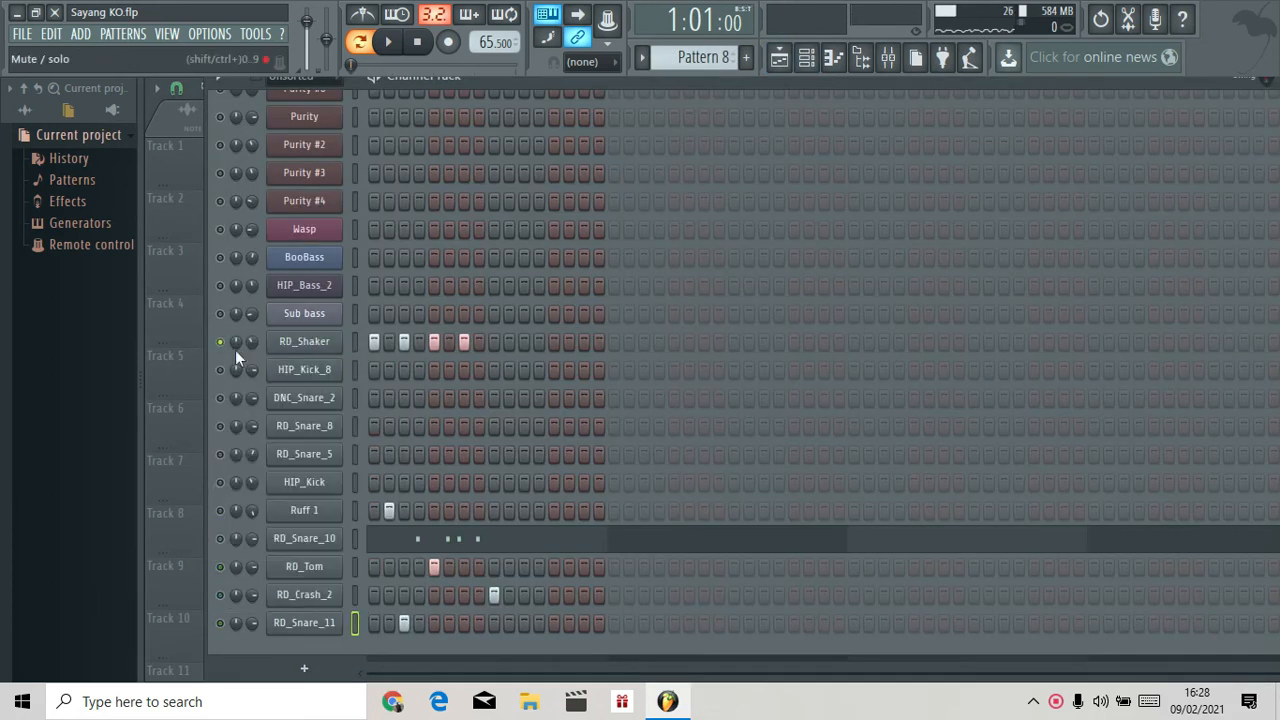
right_click(220, 343)
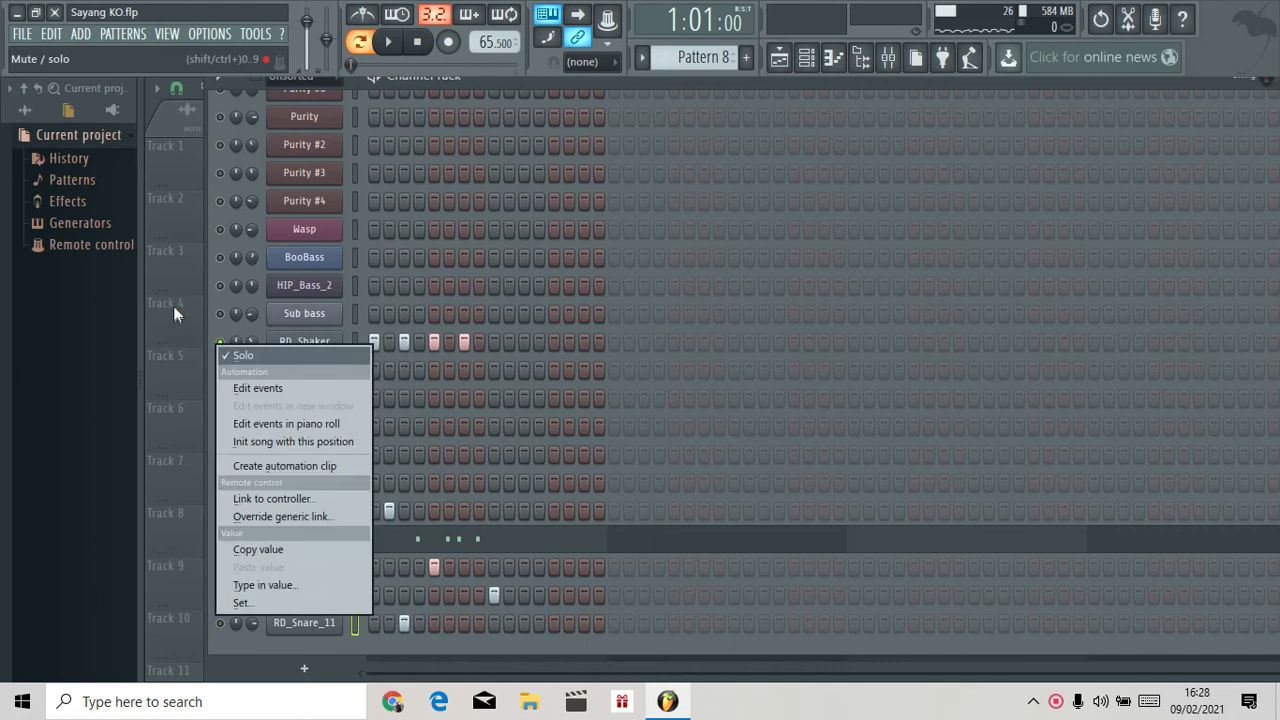
click(173, 306)
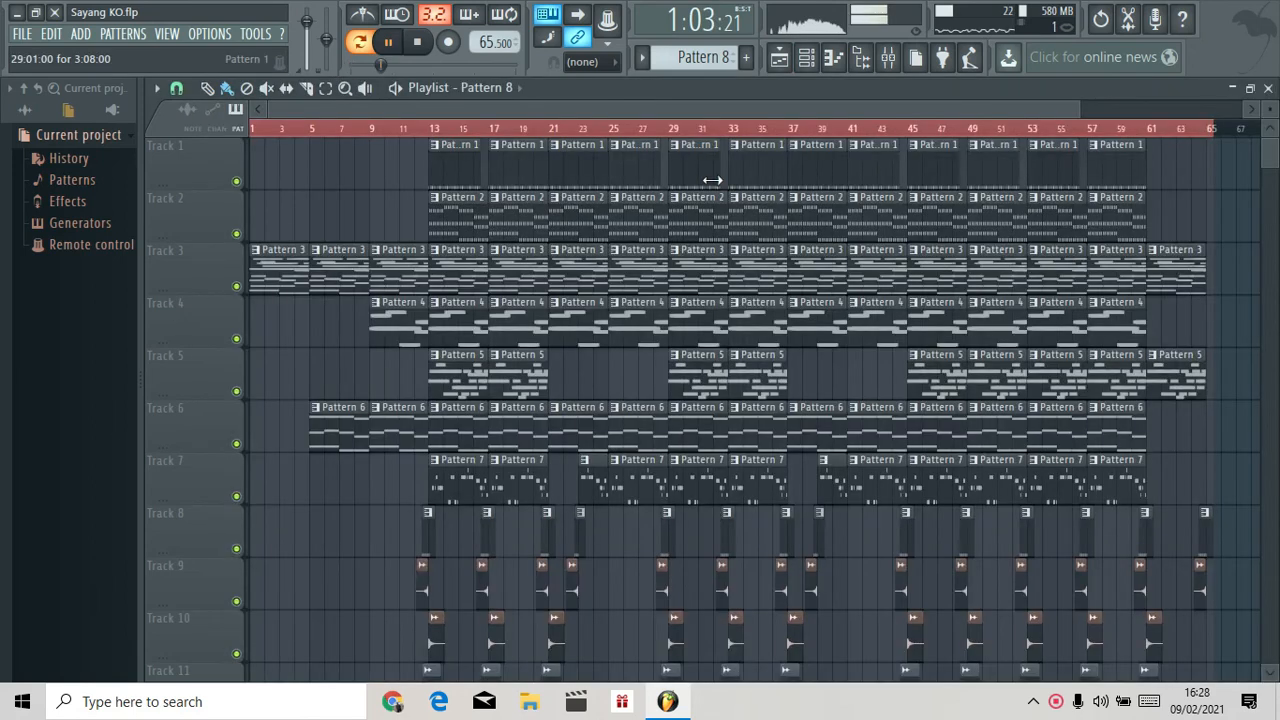
Play Pattern 8 with all channels, stop it, and play the full arrangement in song mode.
click(805, 58)
key(space)
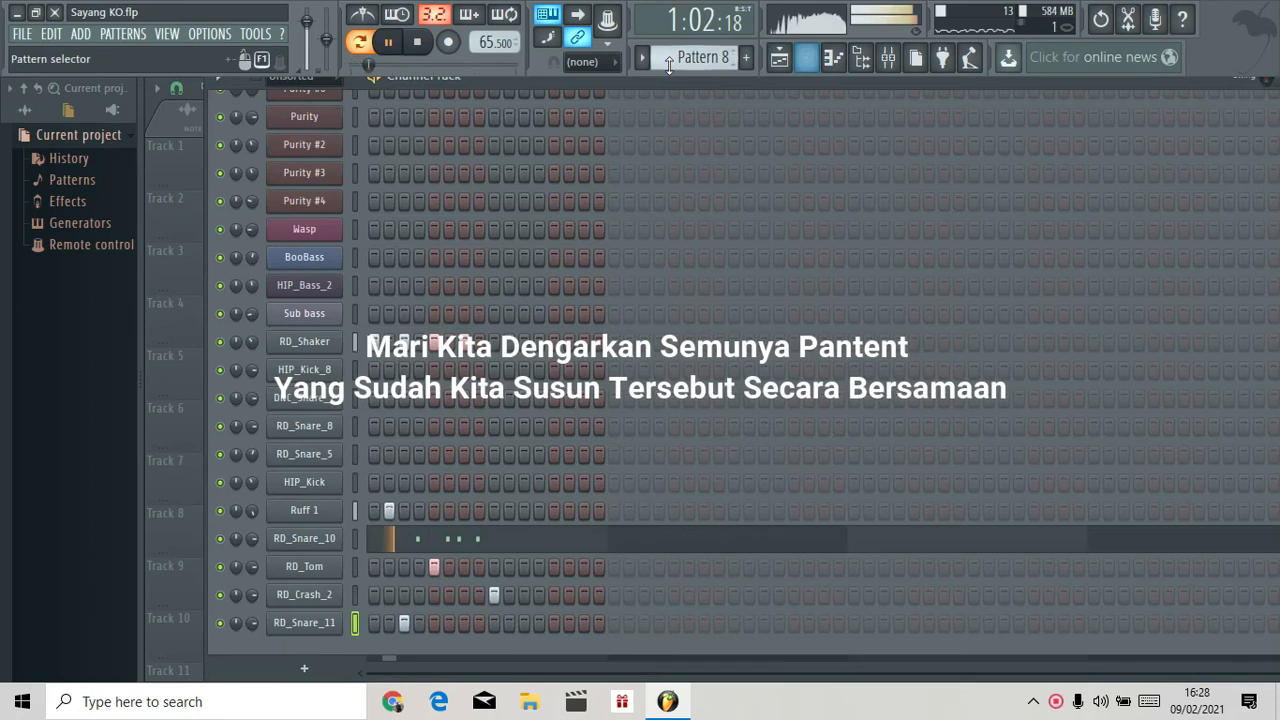
click(783, 58)
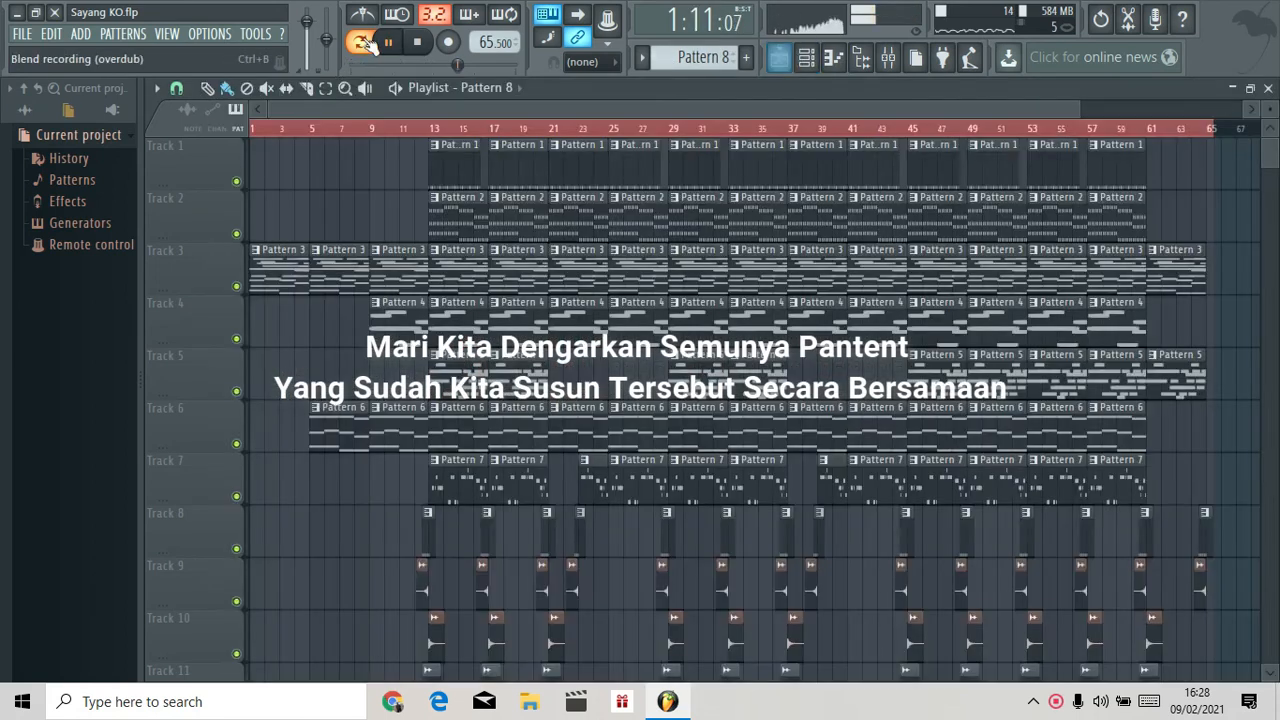
key(space)
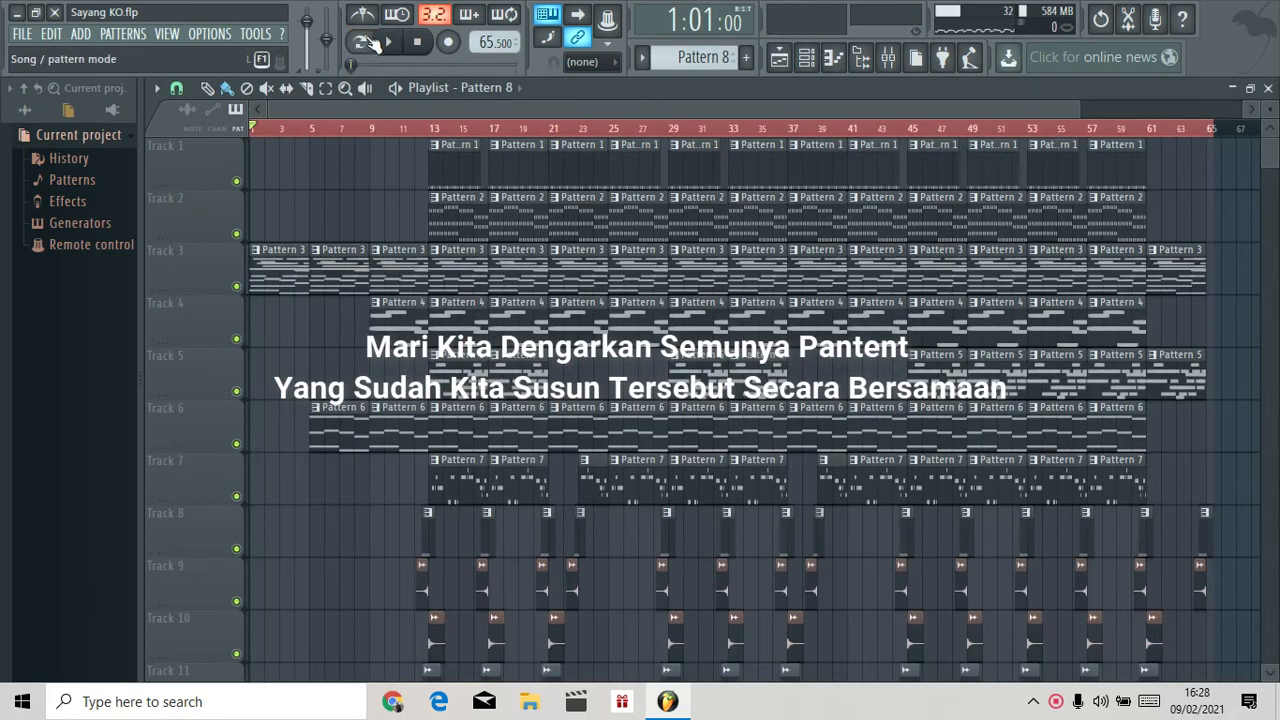
key(space)
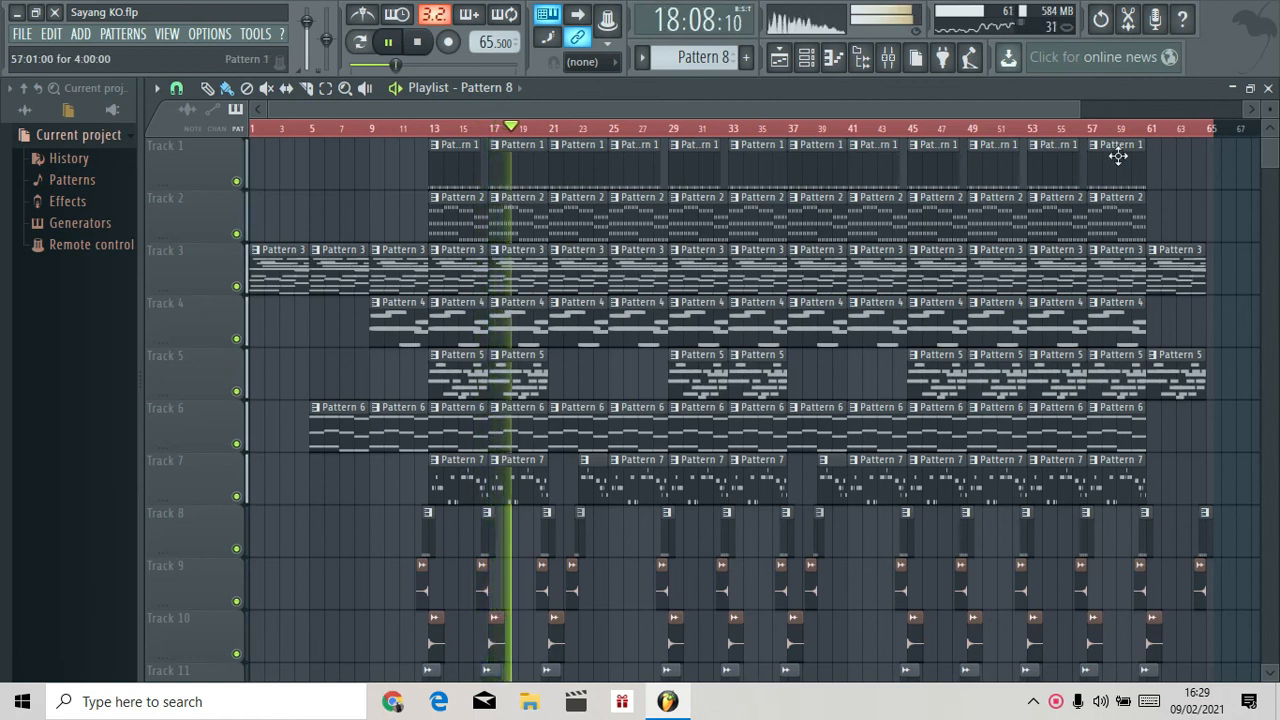
Look over all Playlist tracks and pattern clips while the song plays, and stop playback.
scroll(1118, 170, down, 3)
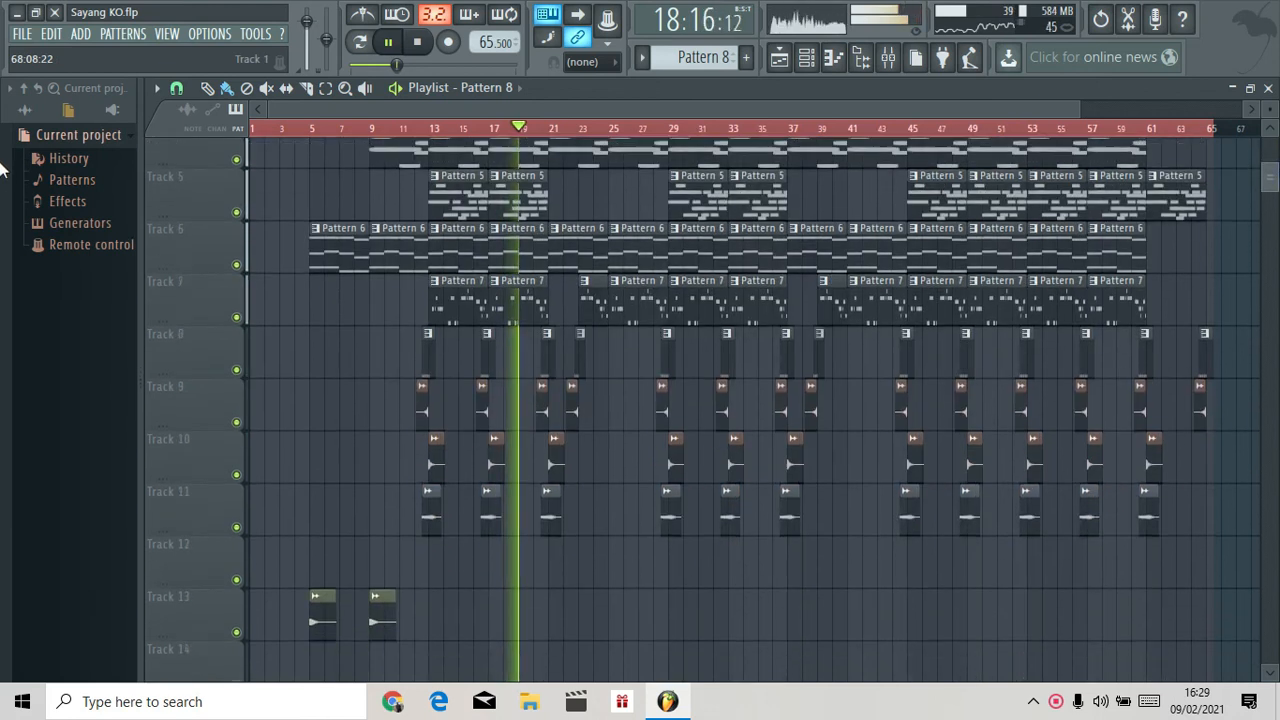
scroll(1275, 178, up, 3)
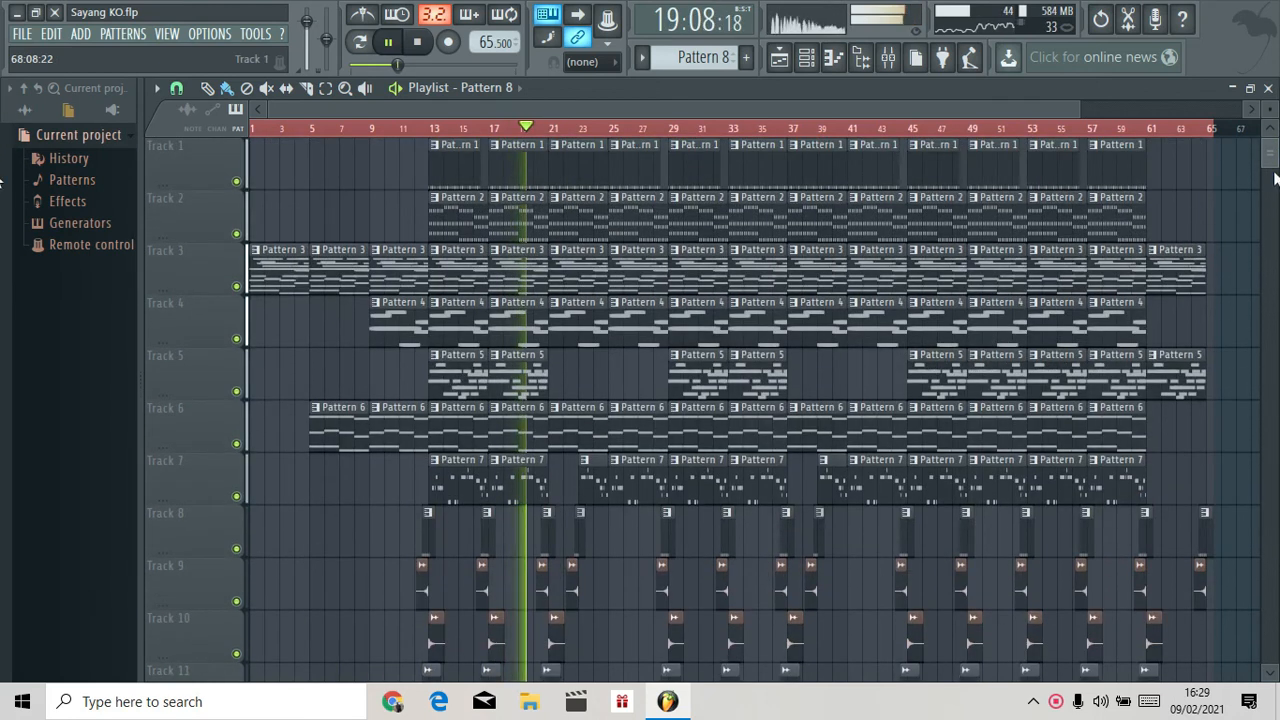
scroll(1275, 178, down, 4)
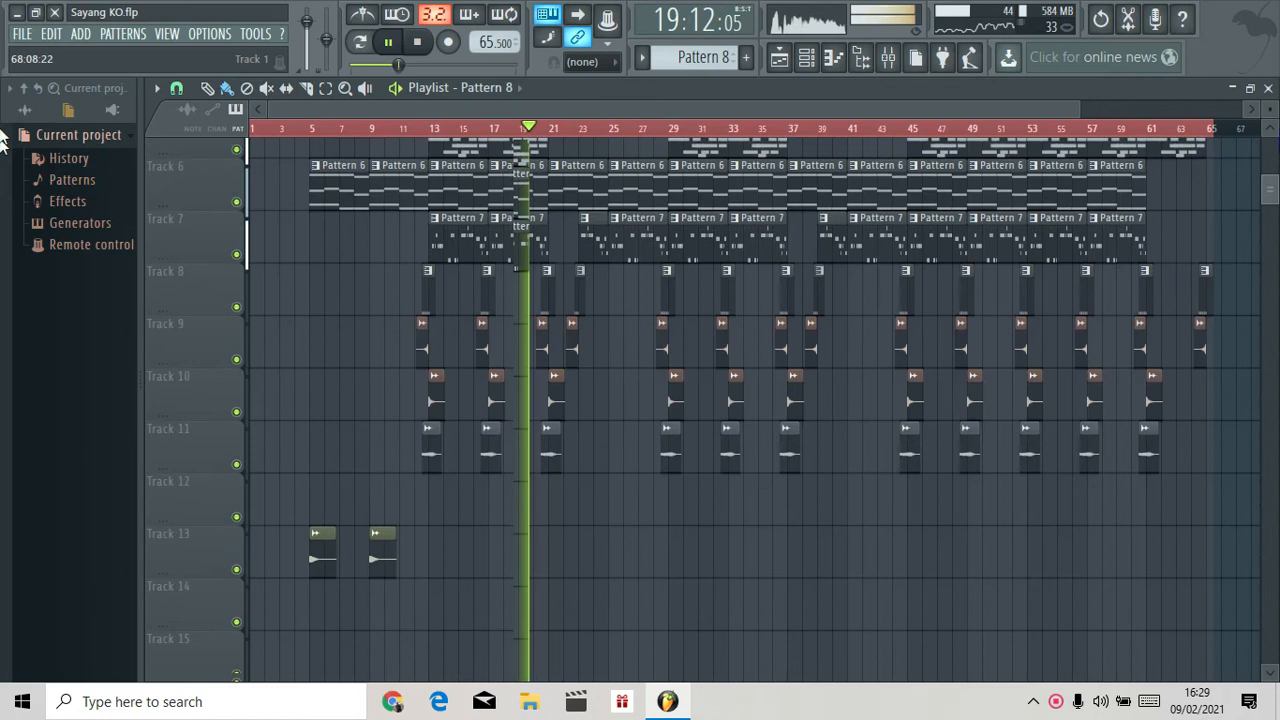
scroll(1276, 130, up, 5)
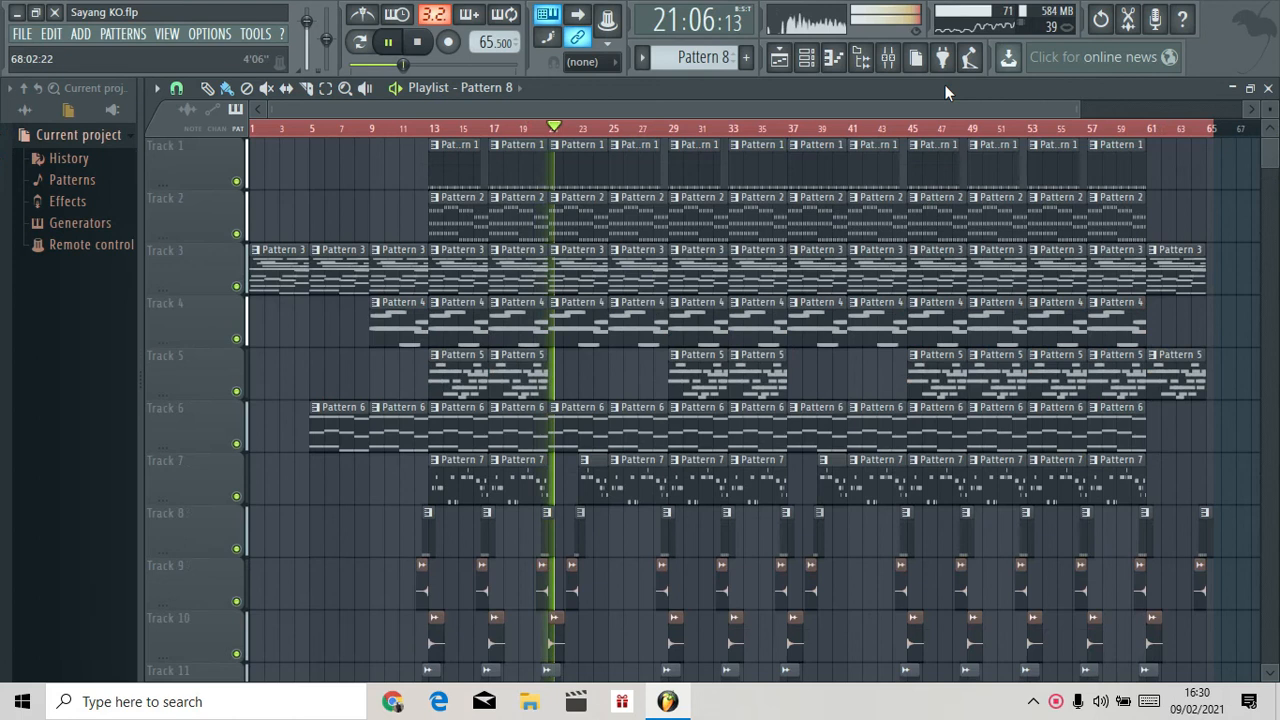
scroll(944, 84, up, 1)
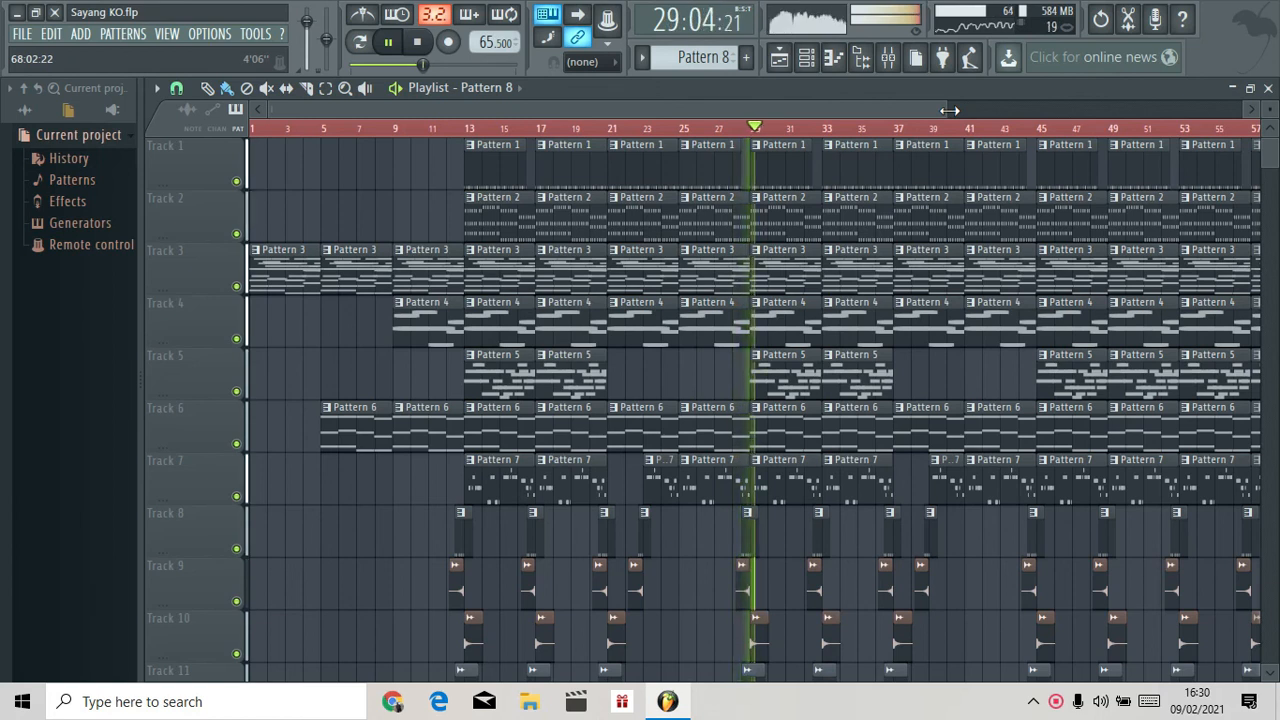
key(space)
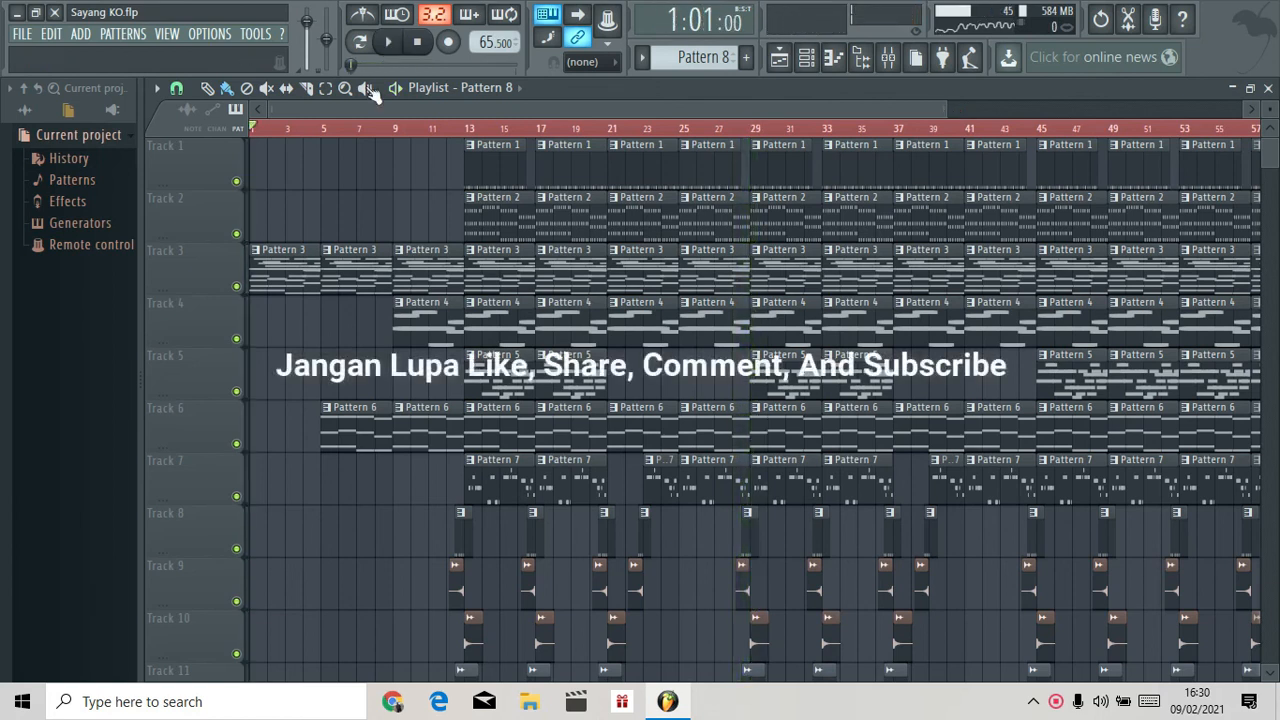